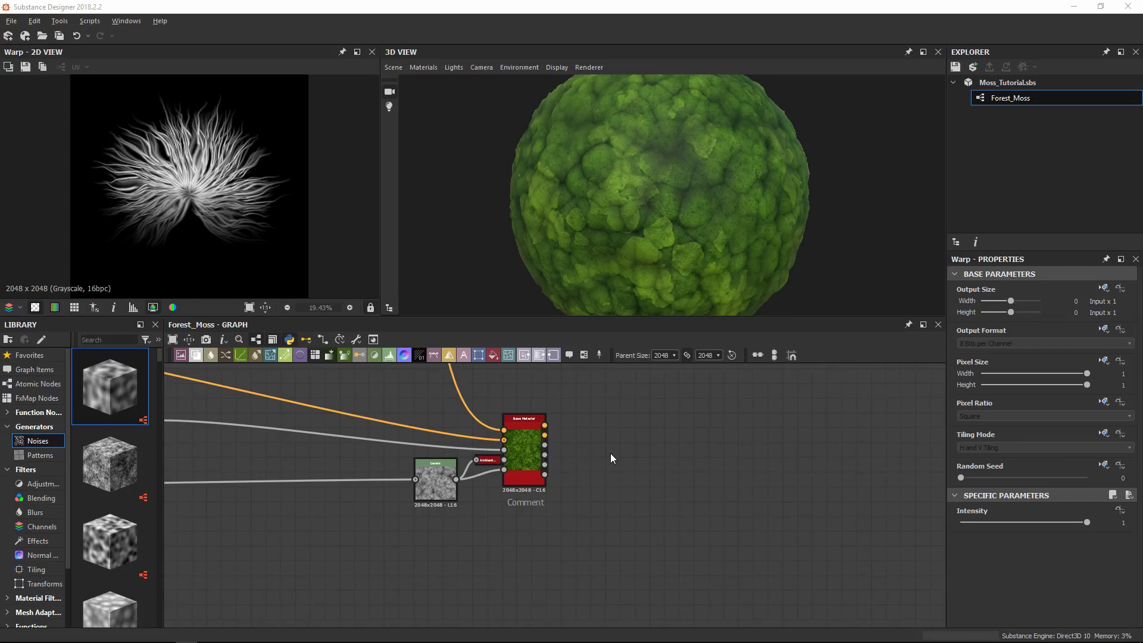
Step: Add an output node to the graph and place it above and to the right of the Base Material node
{"action": "scroll", "coordinate": [590, 449], "scroll_direction": "up", "scroll_amount": 5}
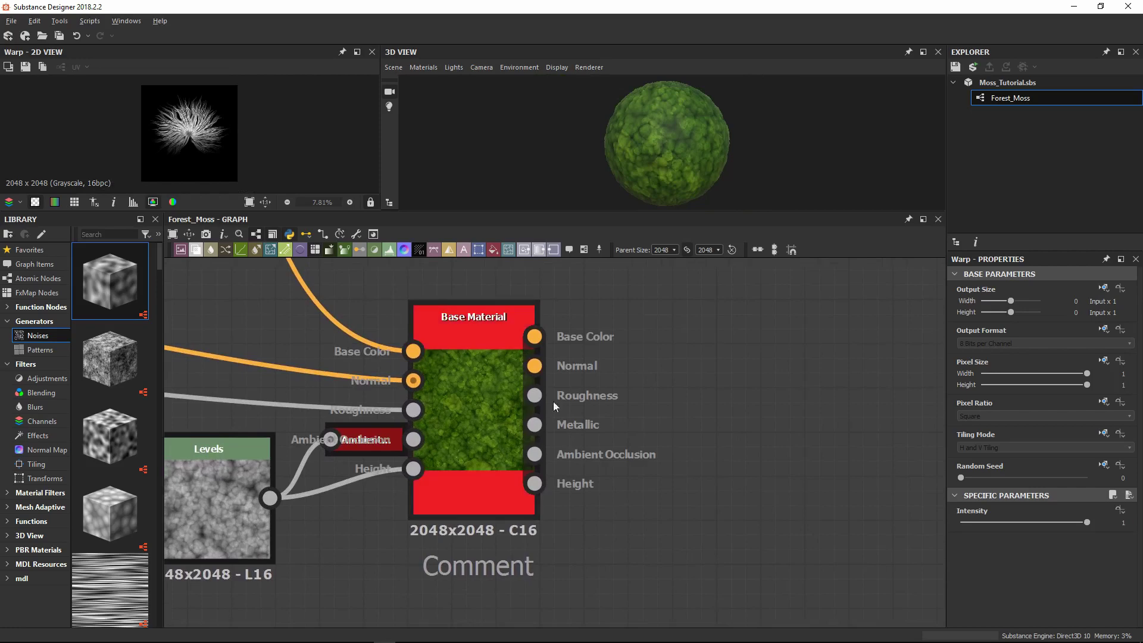
{"action": "middle_click_drag", "start_coordinate": [657, 421], "coordinate": [594, 385]}
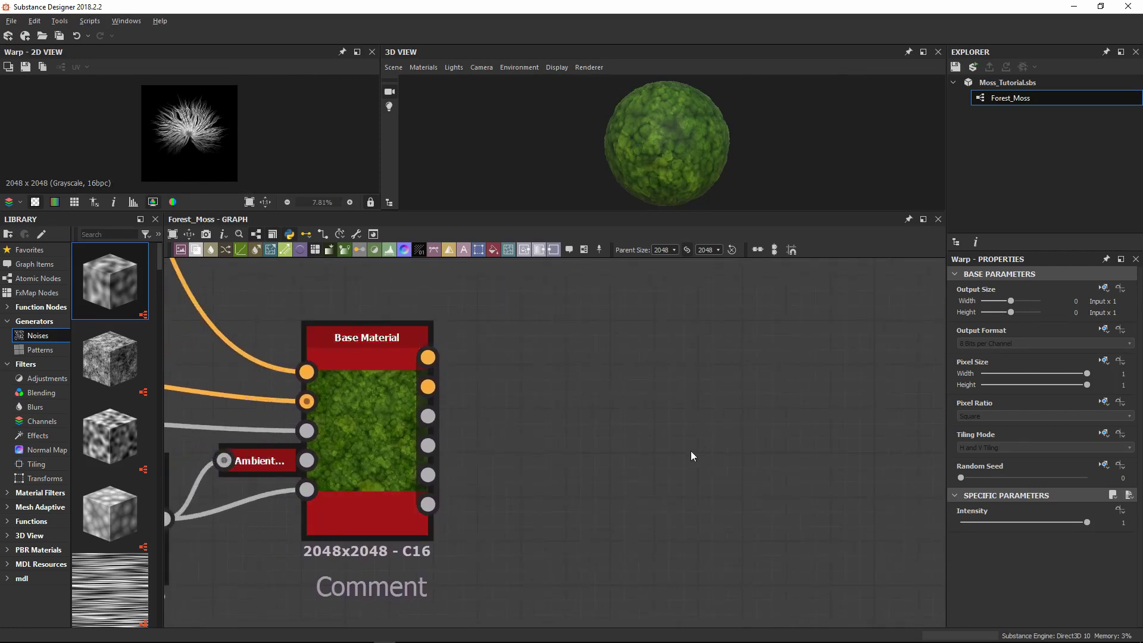
{"action": "scroll", "coordinate": [641, 456], "scroll_direction": "down", "scroll_amount": 3}
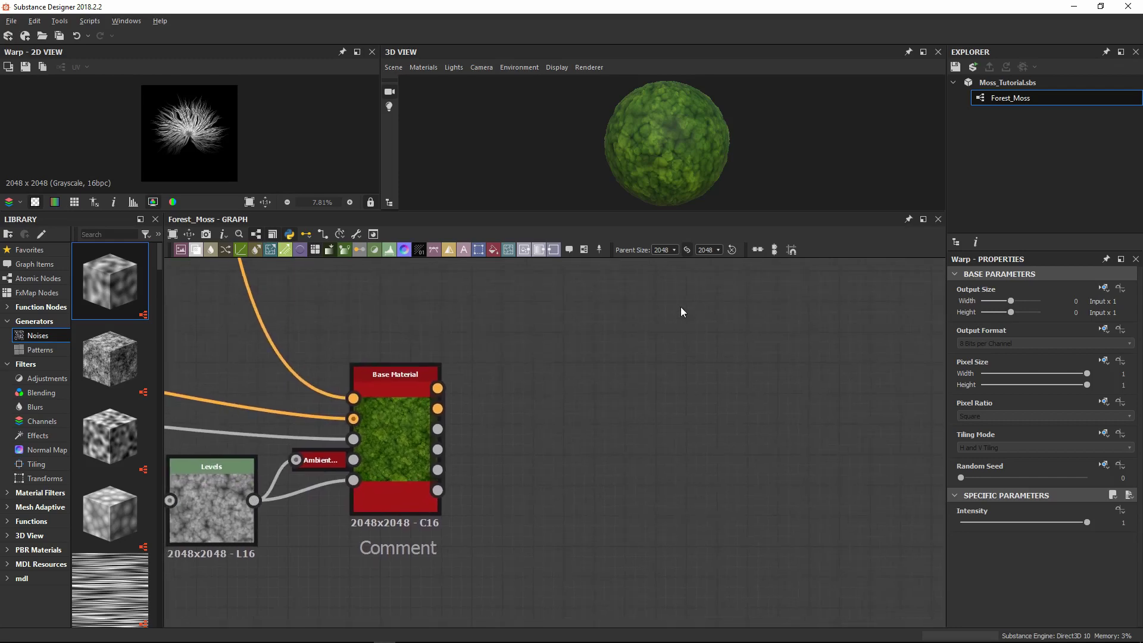
{"action": "left_click", "coordinate": [554, 250]}
{"action": "middle_click_drag", "start_coordinate": [651, 538], "coordinate": [718, 572]}
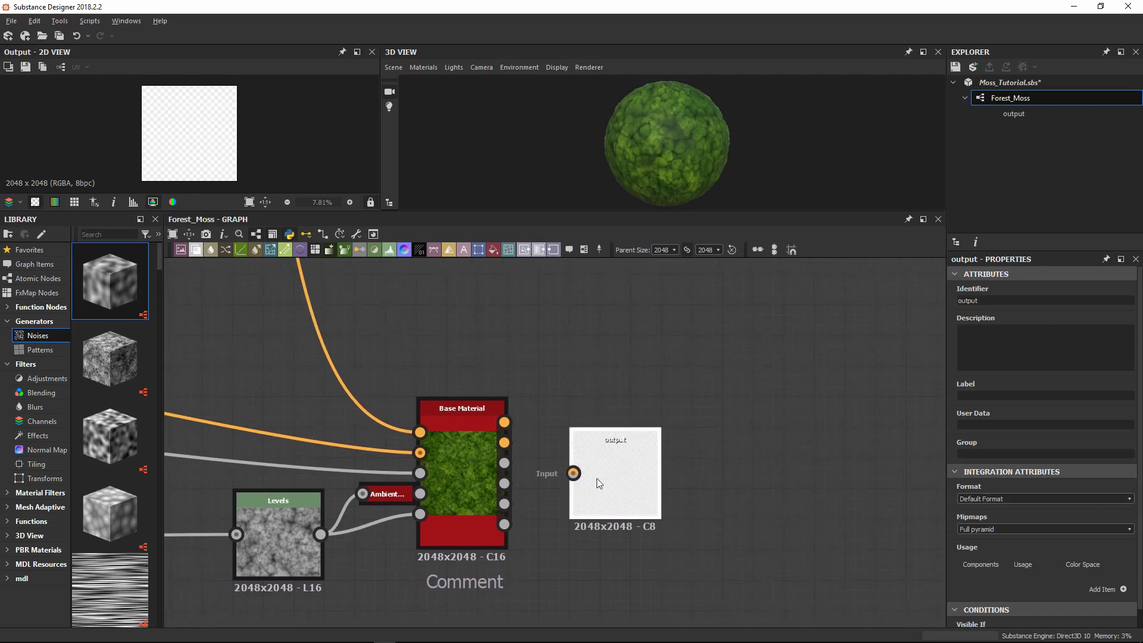
{"action": "left_click_drag", "start_coordinate": [604, 498], "coordinate": [698, 376]}
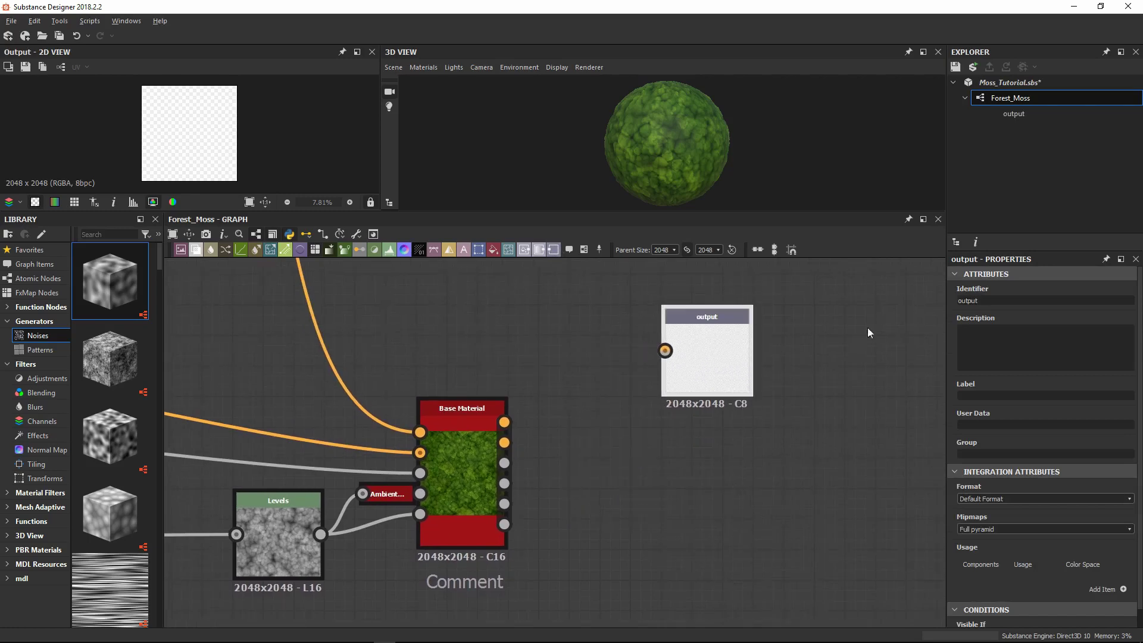
Step: Set both the identifier and the label of the new output node to Base_Color
{"action": "left_click_drag", "start_coordinate": [996, 298], "coordinate": [920, 300]}
{"action": "type", "text": "Base_Color"}
{"action": "left_click_drag", "start_coordinate": [995, 301], "coordinate": [971, 301]}
{"action": "key", "text": "ctrl+c"}
{"action": "left_click", "coordinate": [989, 392]}
{"action": "key", "text": "ctrl+v"}
{"action": "left_click", "coordinate": [796, 417]}
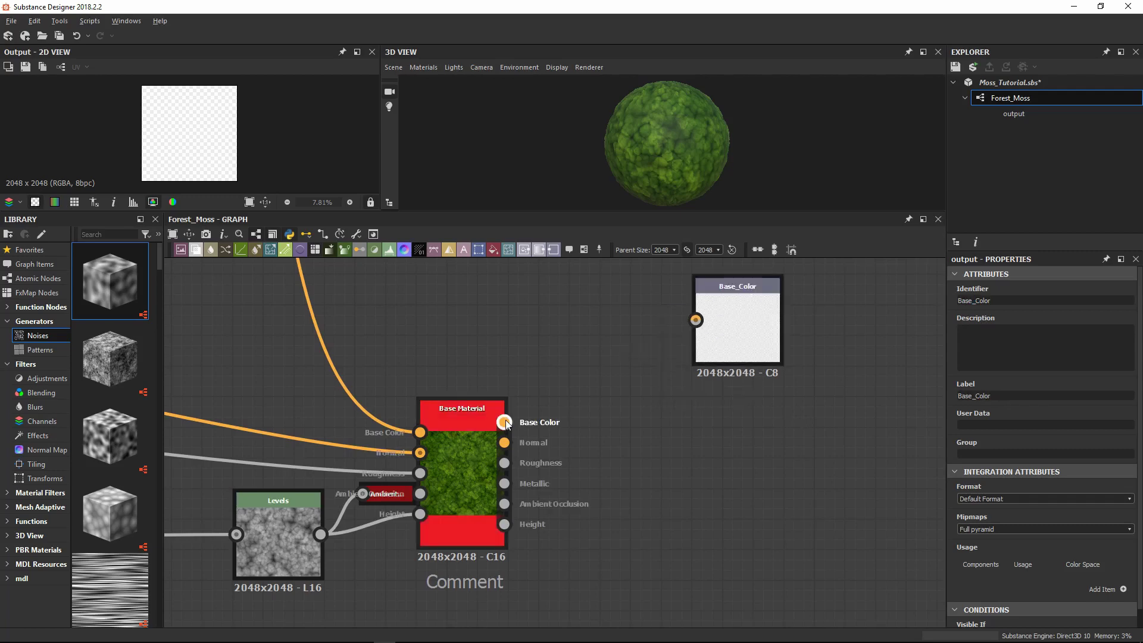
Step: Connect the Base Material's Base Color output to the Base_Color node and preview that node in 2D at 100% scale
{"action": "left_click", "coordinate": [476, 415]}
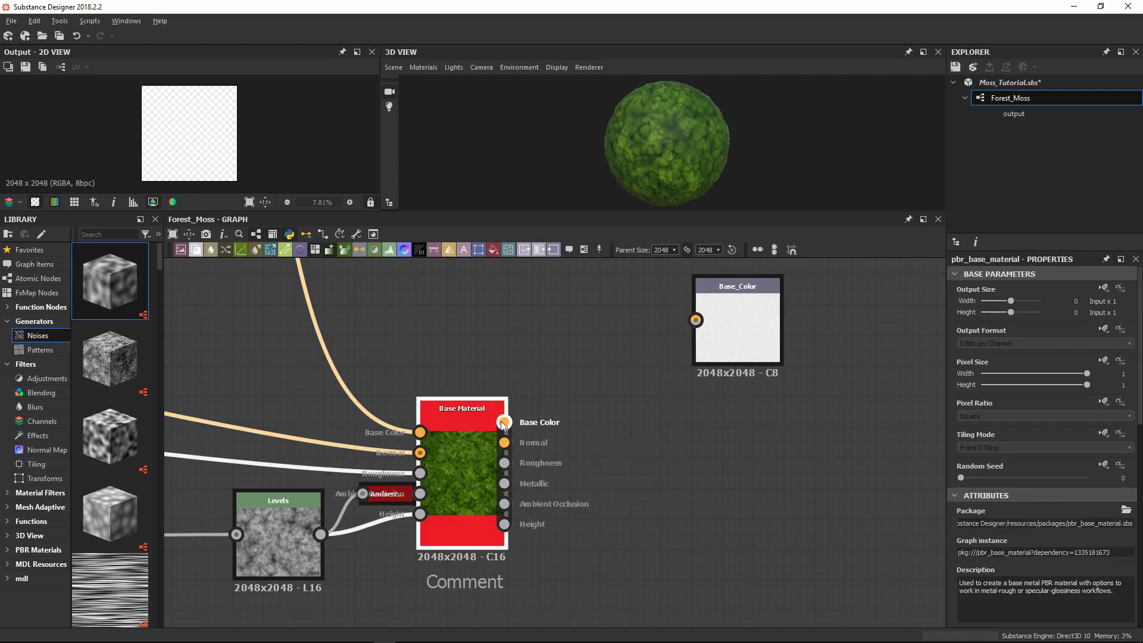
{"action": "left_click_drag", "start_coordinate": [509, 426], "coordinate": [695, 320]}
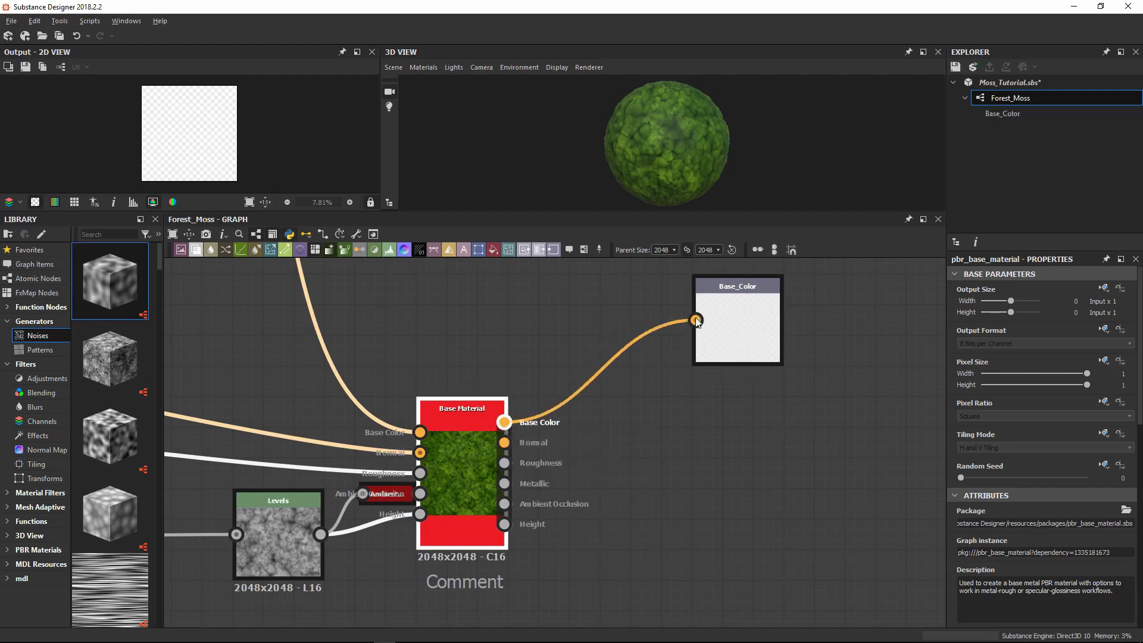
{"action": "left_click", "coordinate": [727, 334]}
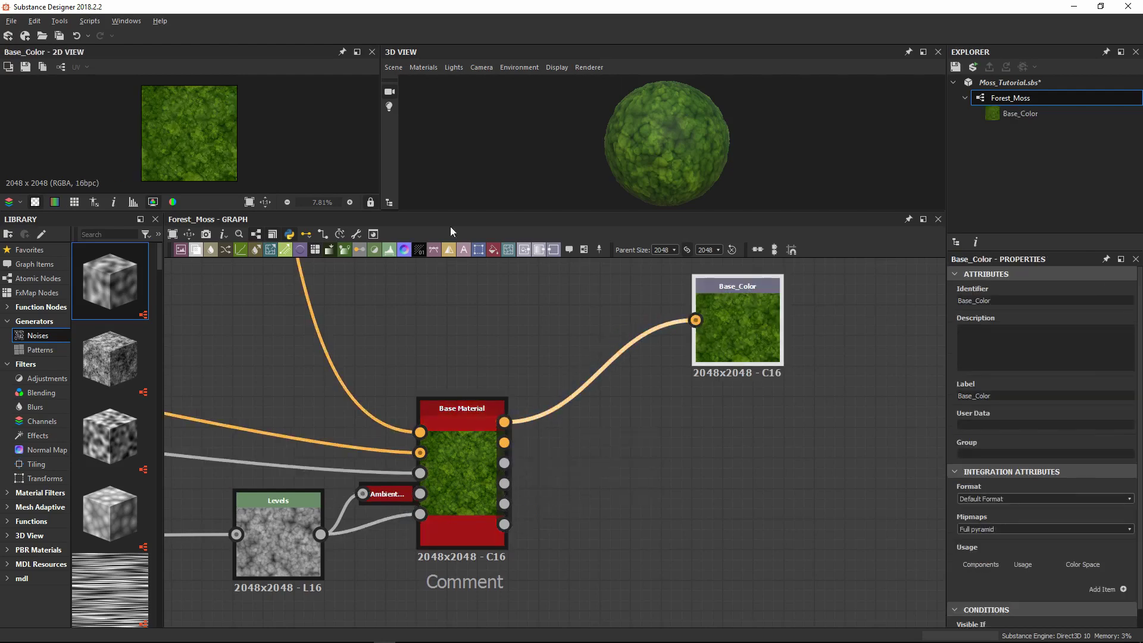
{"action": "left_click", "coordinate": [265, 202]}
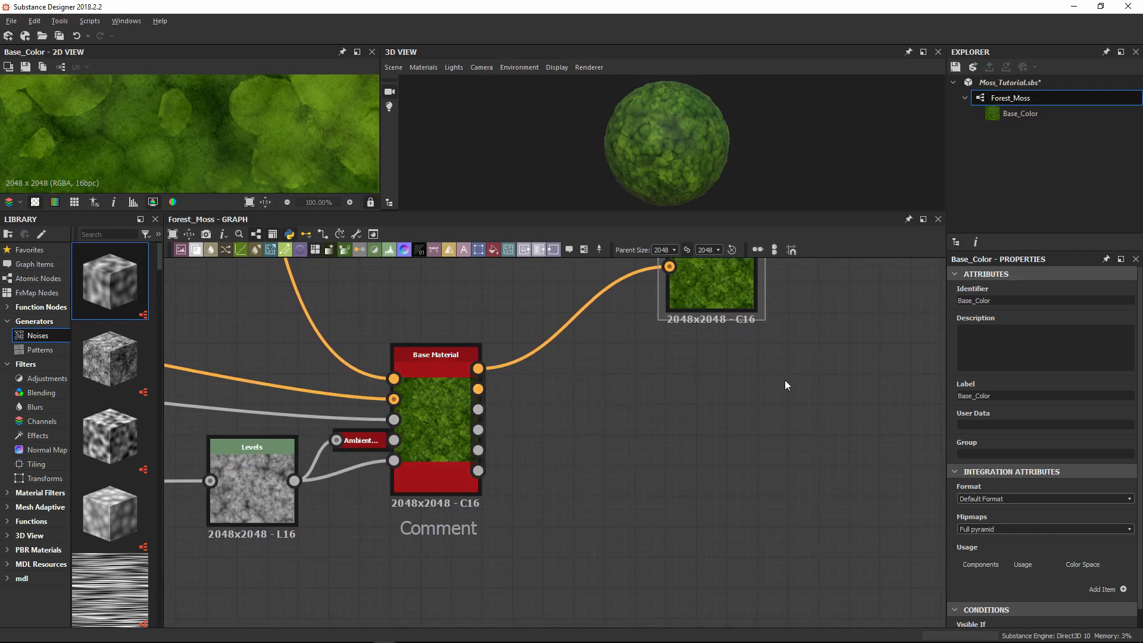
Step: Add a second output node and place it directly below the Base_Color output
{"action": "scroll", "coordinate": [701, 346], "scroll_direction": "down", "scroll_amount": 2}
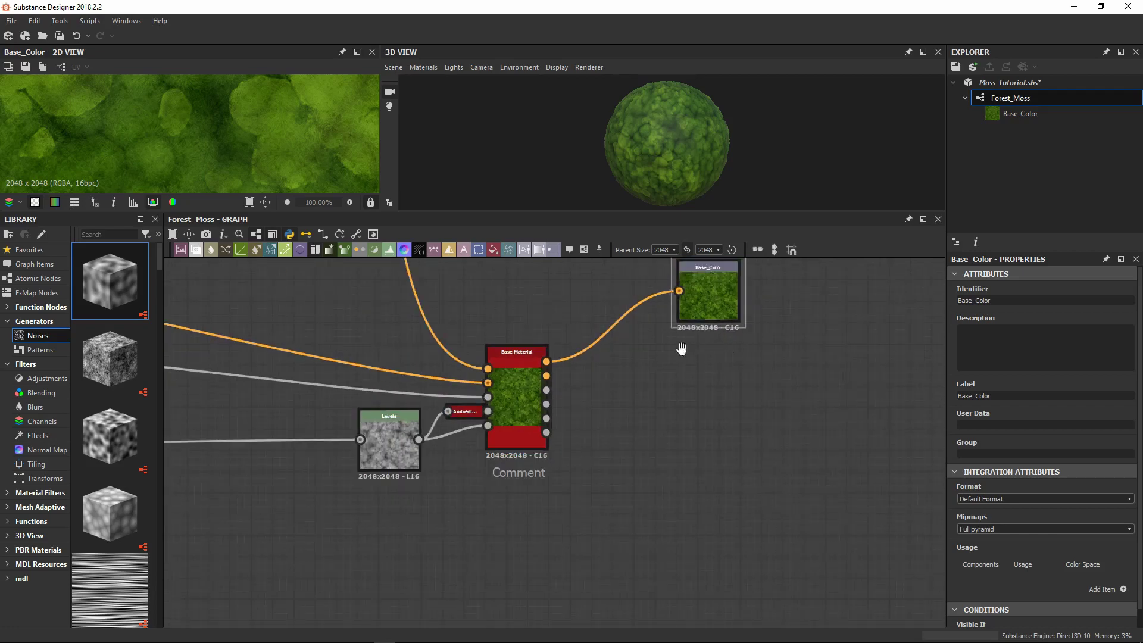
{"action": "middle_click_drag", "start_coordinate": [687, 351], "coordinate": [660, 365]}
{"action": "left_click", "coordinate": [554, 249]}
{"action": "left_click_drag", "start_coordinate": [557, 446], "coordinate": [686, 395]}
Step: Set both the identifier and the label of the second output node to Normal_map
{"action": "scroll", "coordinate": [687, 395], "scroll_direction": "up", "scroll_amount": 2}
{"action": "double_click", "coordinate": [986, 301]}
{"action": "type", "text": "Normal_map"}
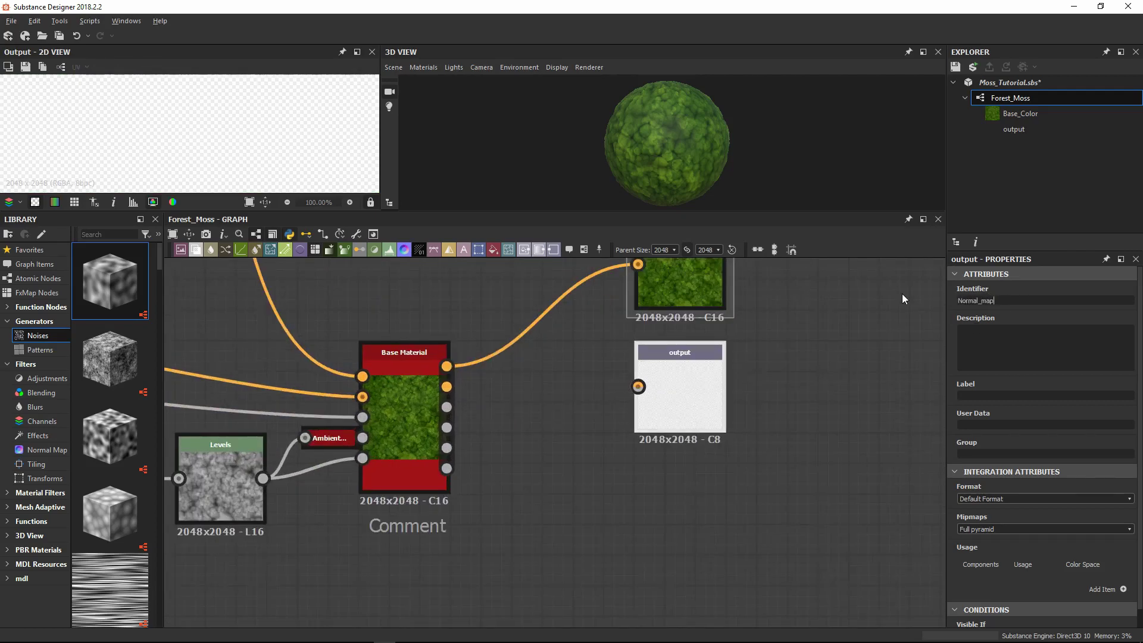
{"action": "key", "text": "Return"}
{"action": "key", "text": "ctrl+c"}
{"action": "left_click", "coordinate": [978, 395]}
{"action": "key", "text": "ctrl+v"}
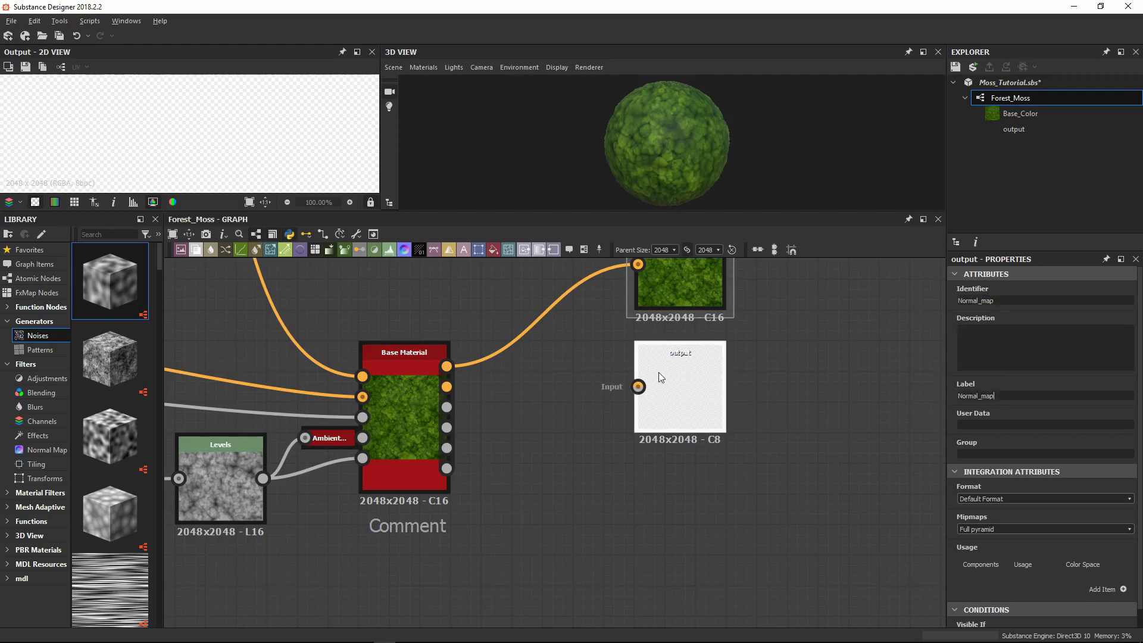
Step: Duplicate the Normal_map output, place the copy below it, and set its identifier and label to Normal_map_ogl
{"action": "key", "text": "ctrl+d"}
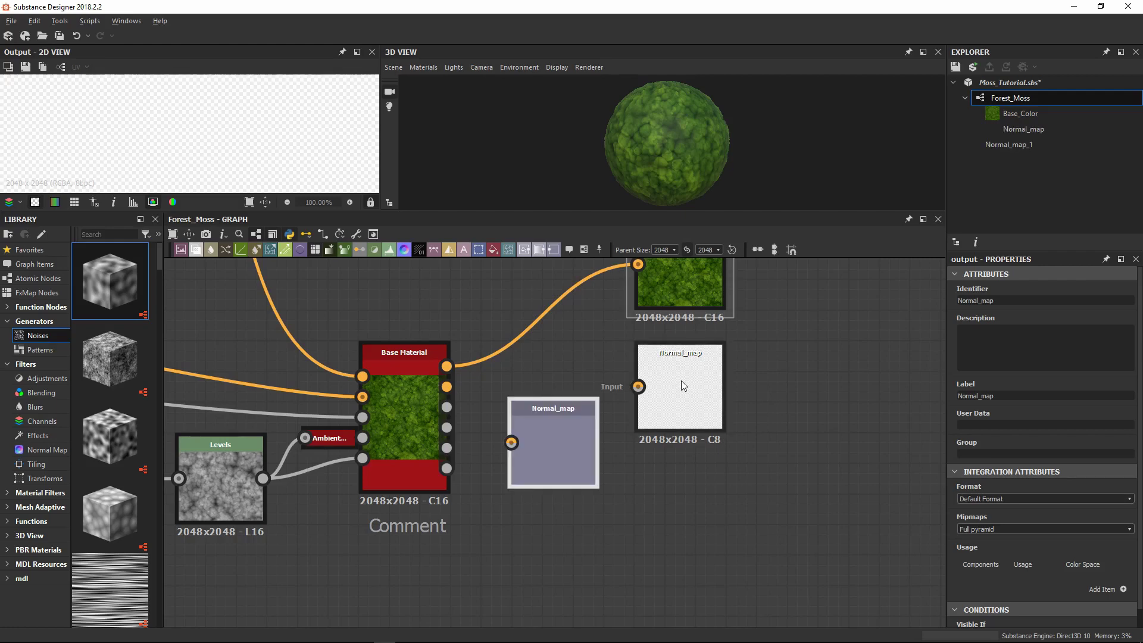
{"action": "left_click_drag", "start_coordinate": [551, 426], "coordinate": [677, 489]}
{"action": "left_click", "coordinate": [694, 495]}
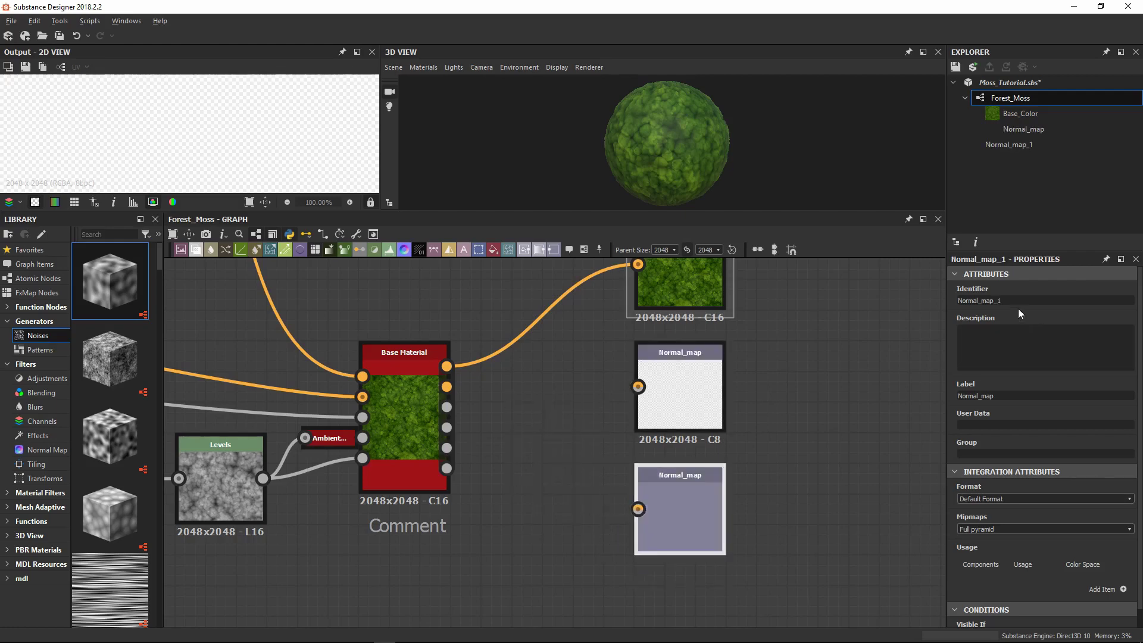
{"action": "key", "text": "BackSpace"}
{"action": "type", "text": "oglgl"}
Step: Connect the DirectX Normal node in the Map_Generation frame to the Normal_map output
{"action": "scroll", "coordinate": [772, 384], "scroll_direction": "down", "scroll_amount": 5}
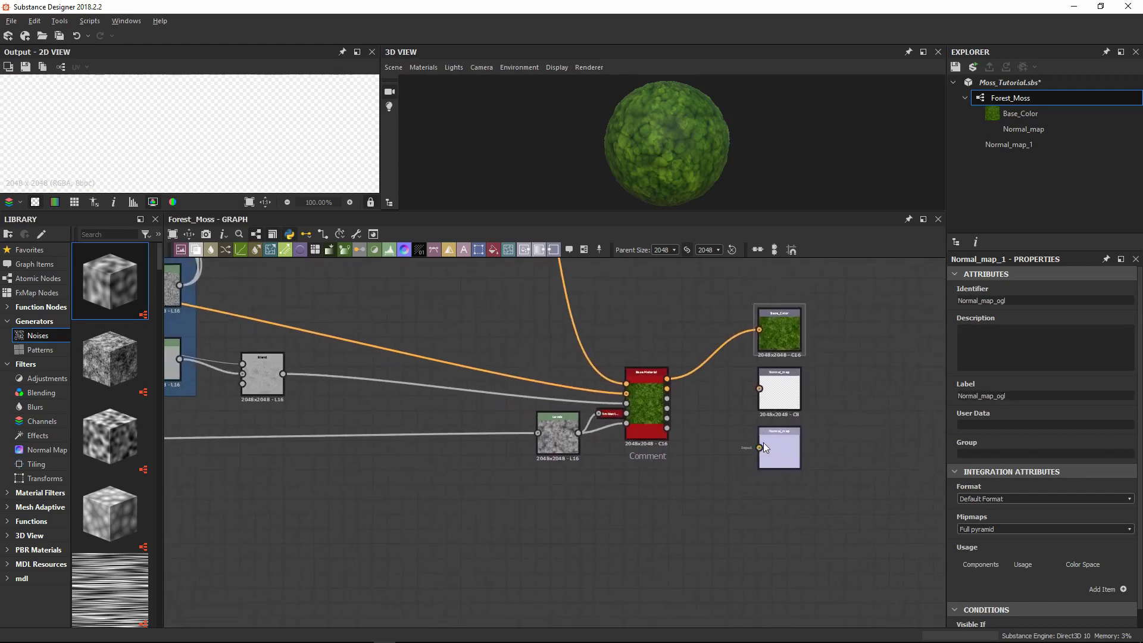
{"action": "left_click", "coordinate": [778, 393]}
{"action": "scroll", "coordinate": [751, 423], "scroll_direction": "down", "scroll_amount": 3}
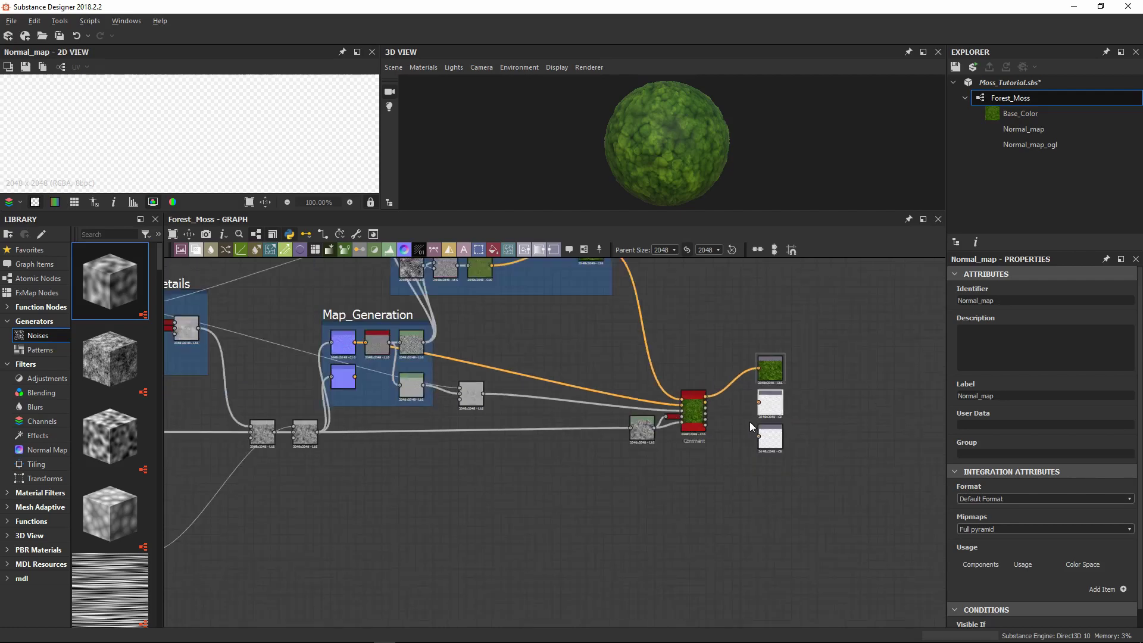
{"action": "scroll", "coordinate": [749, 451], "scroll_direction": "down", "scroll_amount": 2}
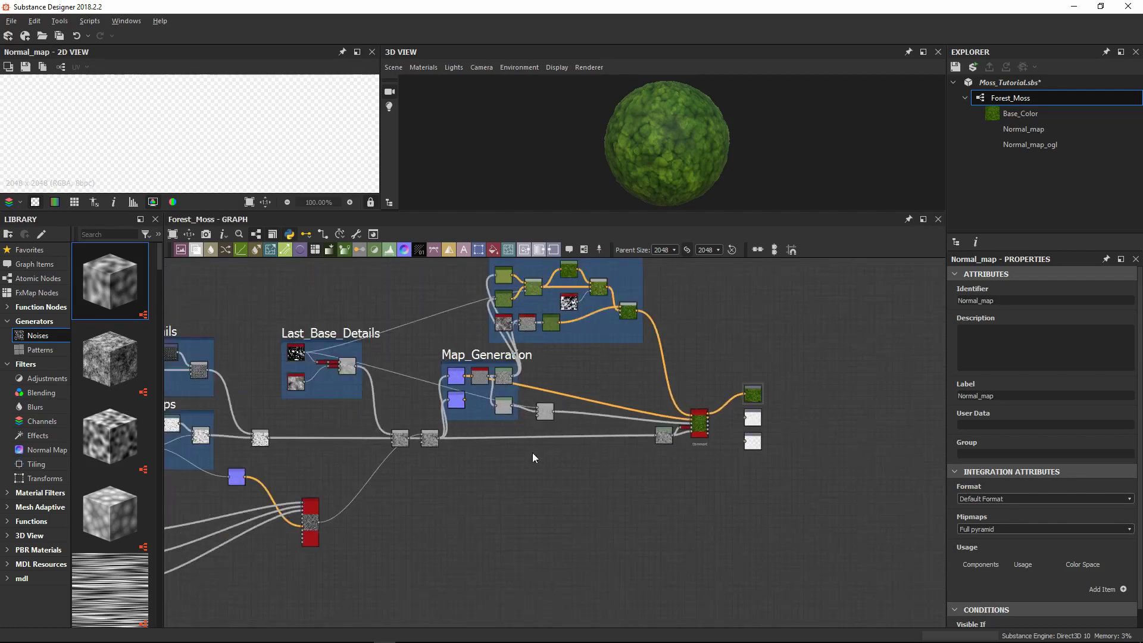
{"action": "middle_click_drag", "start_coordinate": [533, 456], "coordinate": [587, 446]}
{"action": "scroll", "coordinate": [530, 390], "scroll_direction": "up", "scroll_amount": 4}
{"action": "middle_click_drag", "start_coordinate": [497, 397], "coordinate": [330, 405]}
{"action": "scroll", "coordinate": [259, 357], "scroll_direction": "down", "scroll_amount": 1}
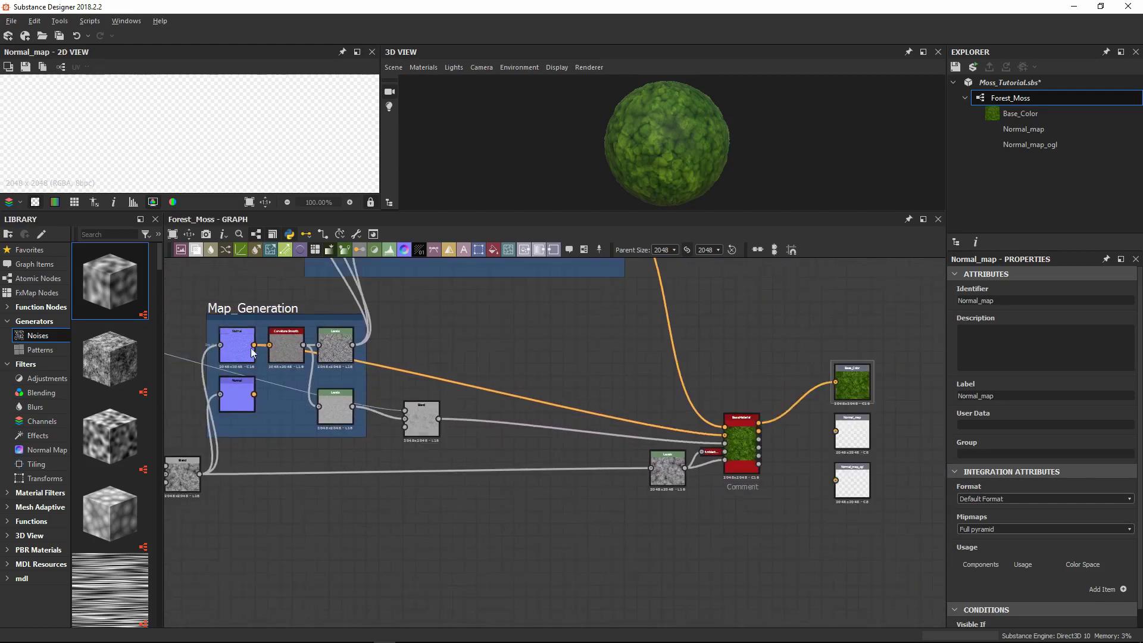
{"action": "double_click", "coordinate": [243, 350]}
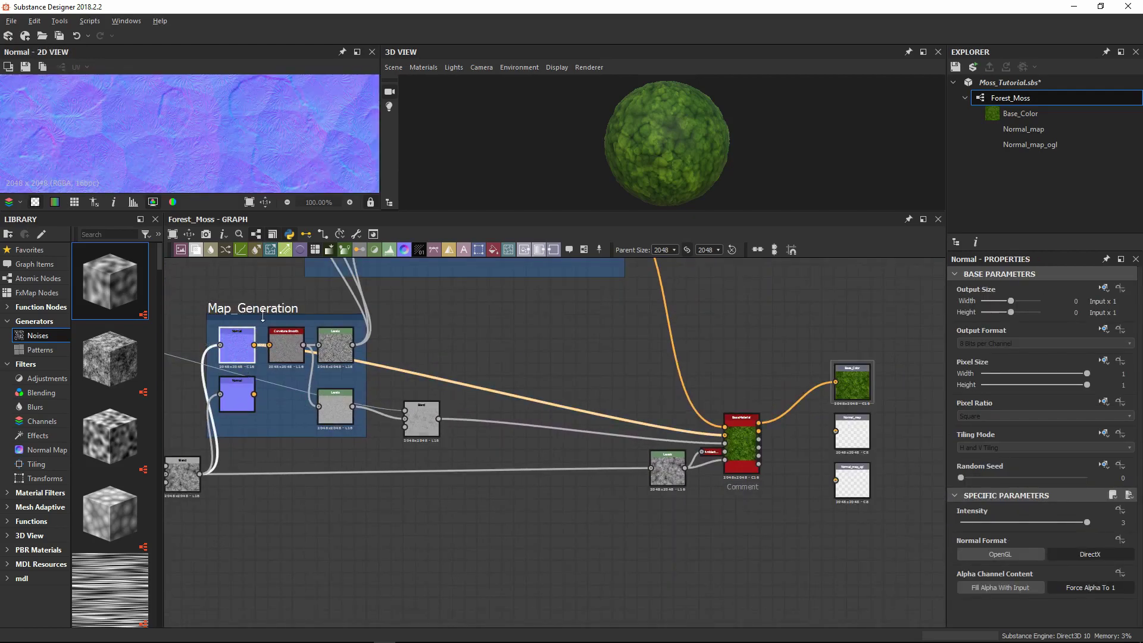
{"action": "left_click_drag", "start_coordinate": [274, 359], "coordinate": [841, 439]}
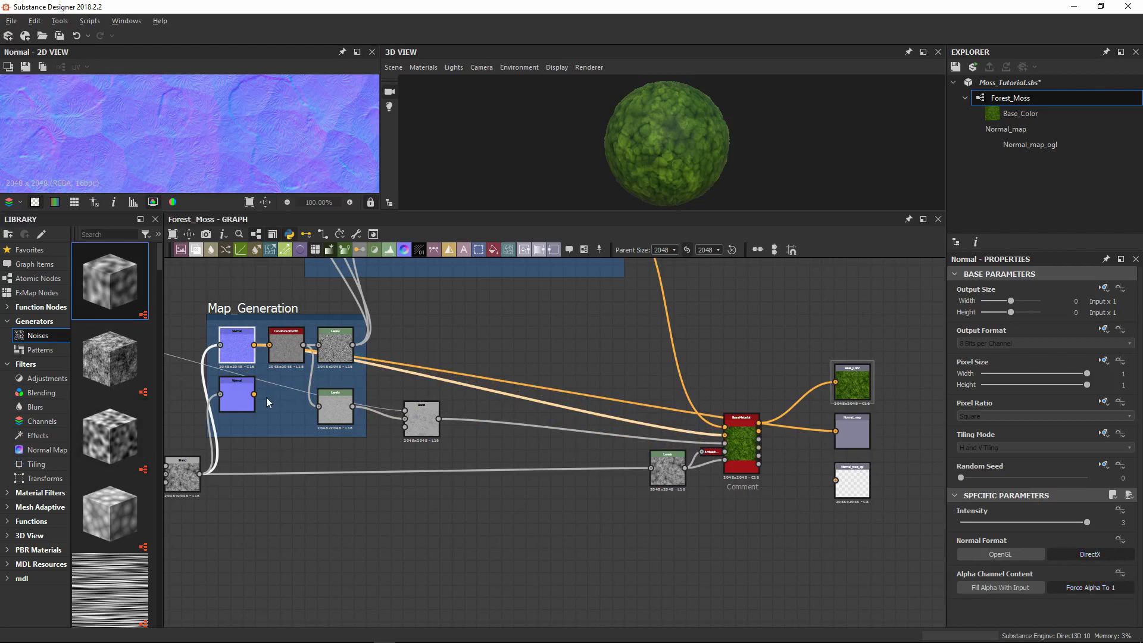
Step: Connect the OpenGL Normal node in the Map_Generation frame to the Normal_map_ogl output and preview that output
{"action": "double_click", "coordinate": [244, 398]}
{"action": "left_click_drag", "start_coordinate": [287, 398], "coordinate": [836, 480]}
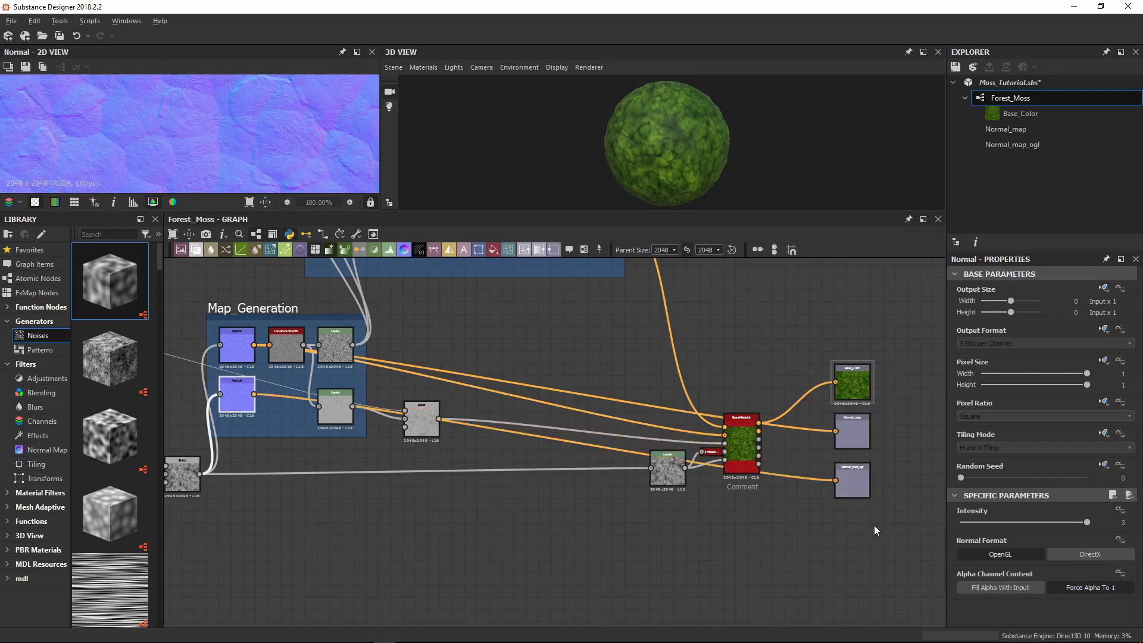
{"action": "double_click", "coordinate": [862, 491]}
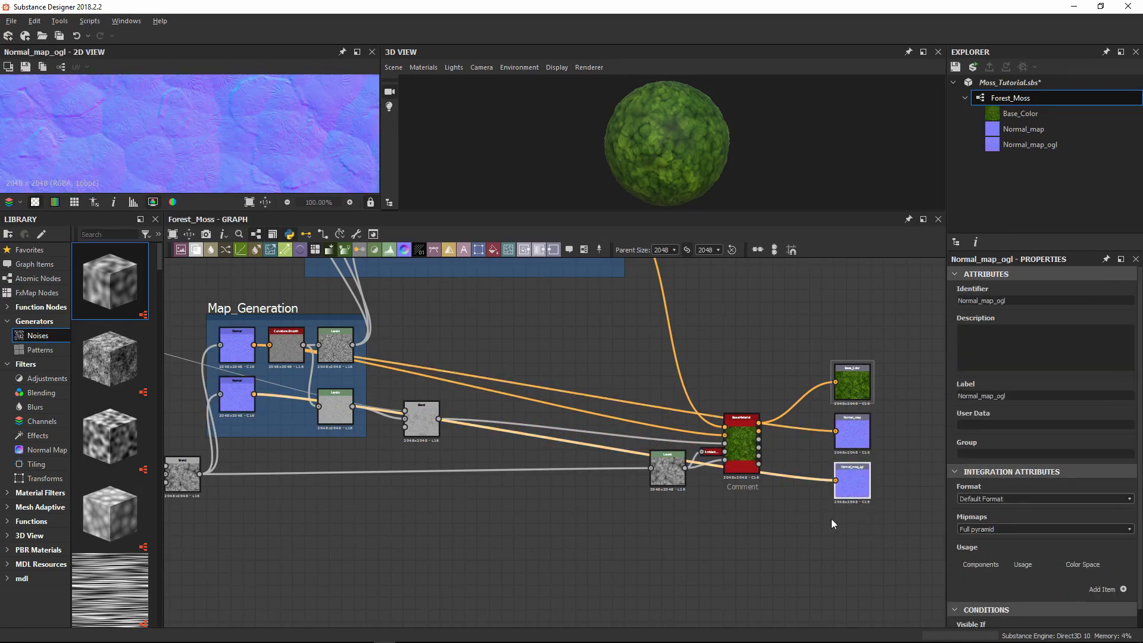
{"action": "scroll", "coordinate": [772, 463], "scroll_direction": "up", "scroll_amount": 5}
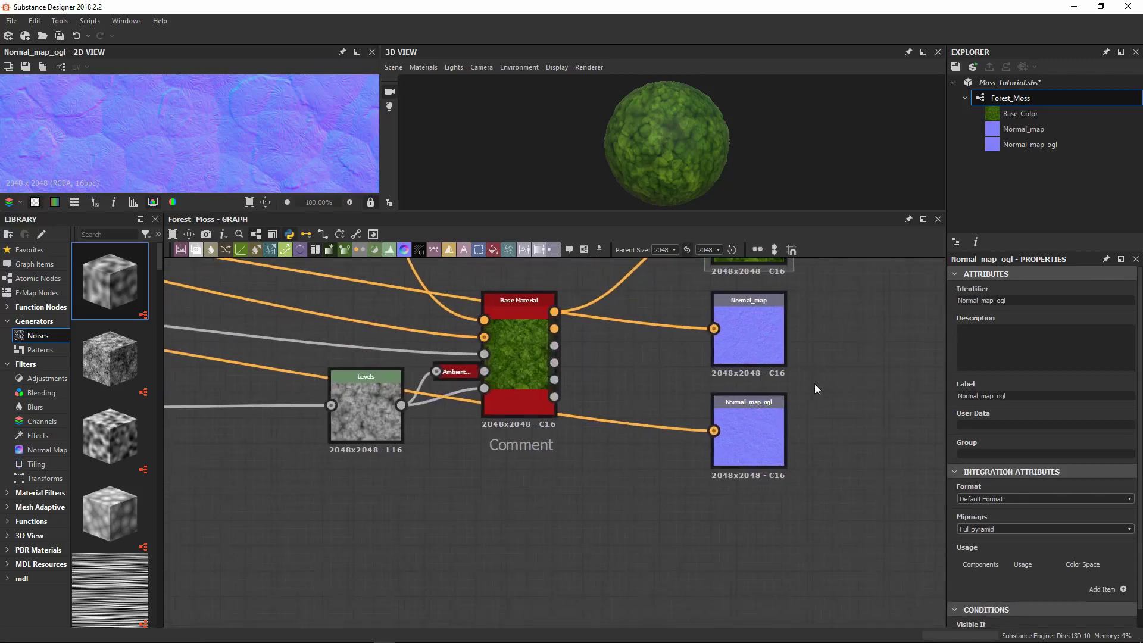
Step: Move the Normal_map and Normal_map_ogl outputs together further down, leaving free space below the Base_Color output
{"action": "scroll", "coordinate": [778, 410], "scroll_direction": "down", "scroll_amount": 3}
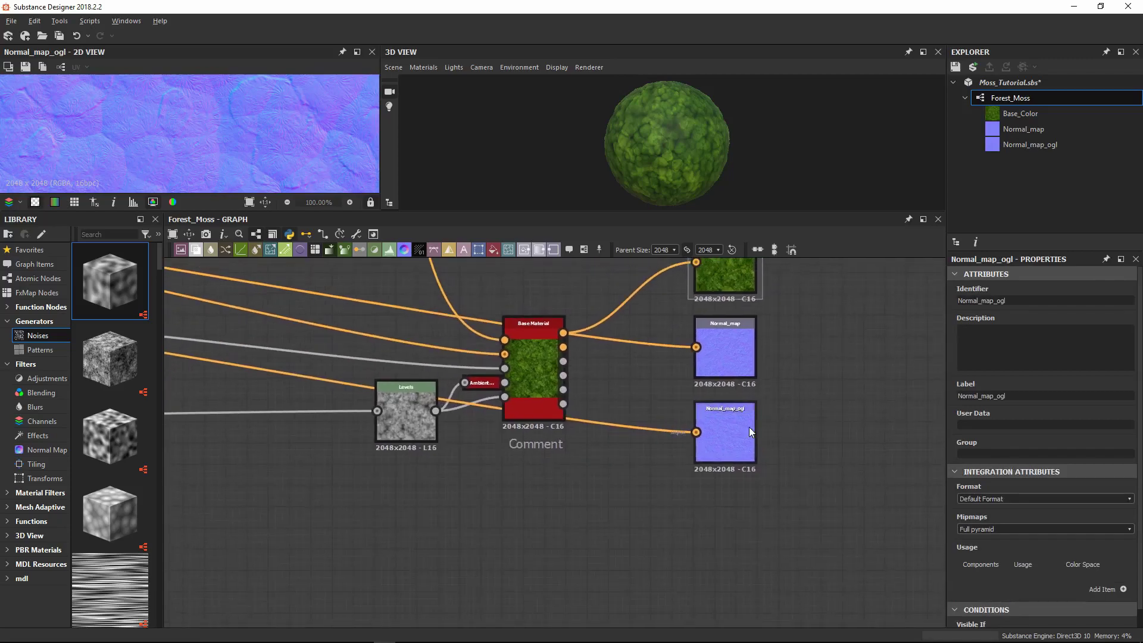
{"action": "left_click", "coordinate": [727, 363], "text": "shift"}
{"action": "left_click_drag", "start_coordinate": [729, 356], "coordinate": [735, 526]}
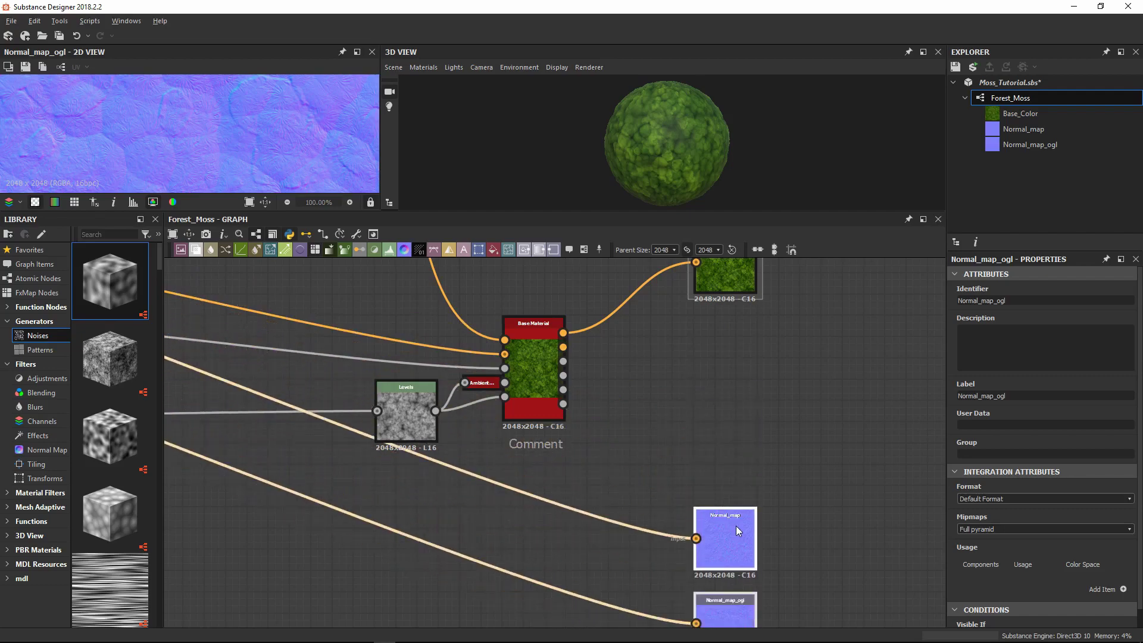
{"action": "left_click", "coordinate": [744, 416]}
Step: Add another output node to the right of the Base Material, in the gap between the Base_Color and Normal_map outputs
{"action": "scroll", "coordinate": [602, 331], "scroll_direction": "up", "scroll_amount": 4}
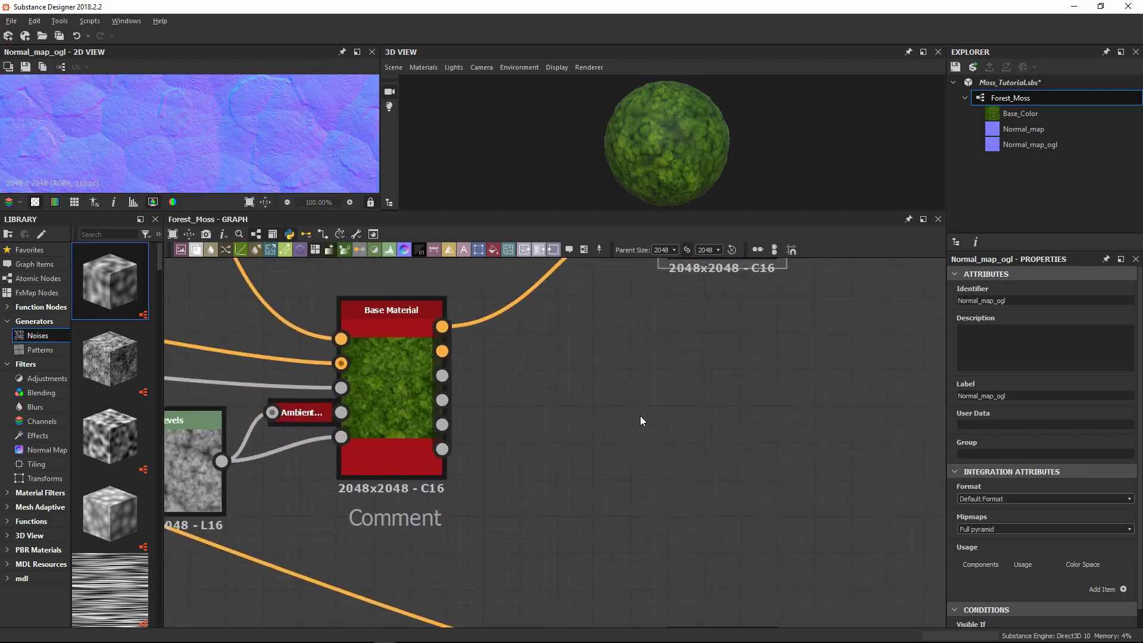
{"action": "scroll", "coordinate": [643, 421], "scroll_direction": "down", "scroll_amount": 3}
{"action": "scroll", "coordinate": [669, 431], "scroll_direction": "up", "scroll_amount": 2}
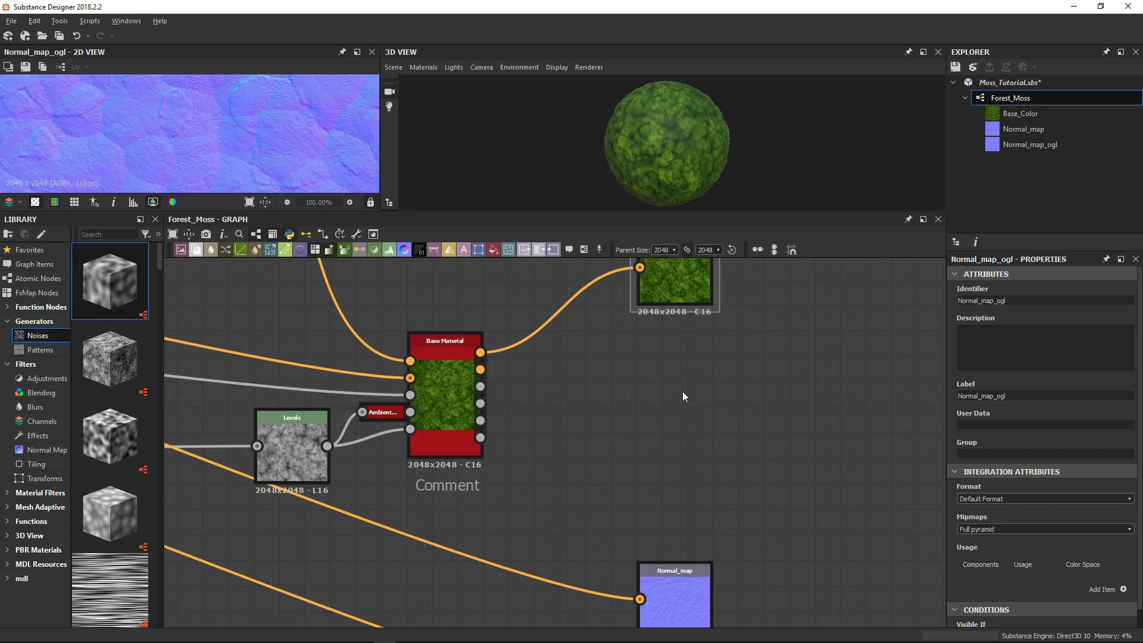
{"action": "left_click", "coordinate": [551, 250]}
{"action": "left_click_drag", "start_coordinate": [554, 465], "coordinate": [814, 438]}
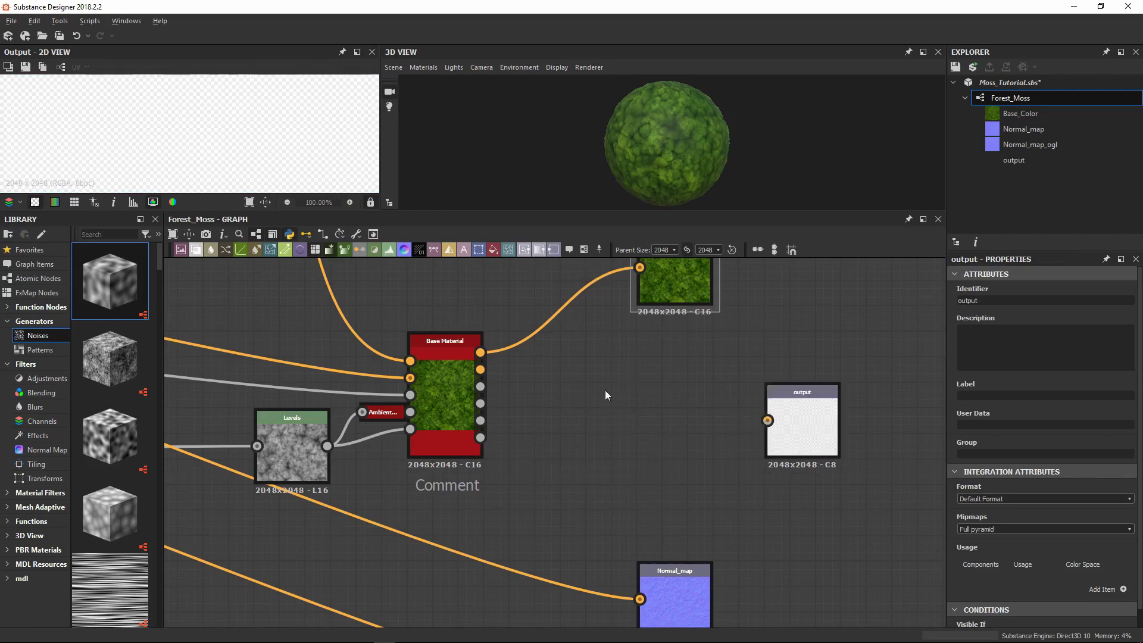
Step: Add an RGBA Merge node and place it between the Base Material and the new unnamed output node
{"action": "key", "text": "space"}
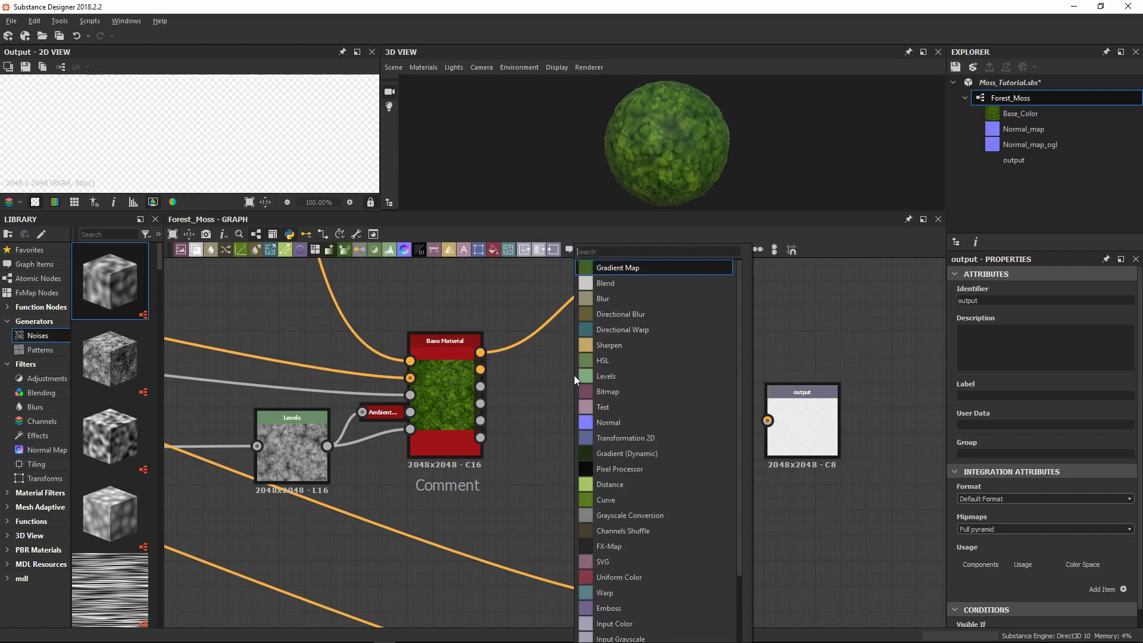
{"action": "type", "text": "rgb"}
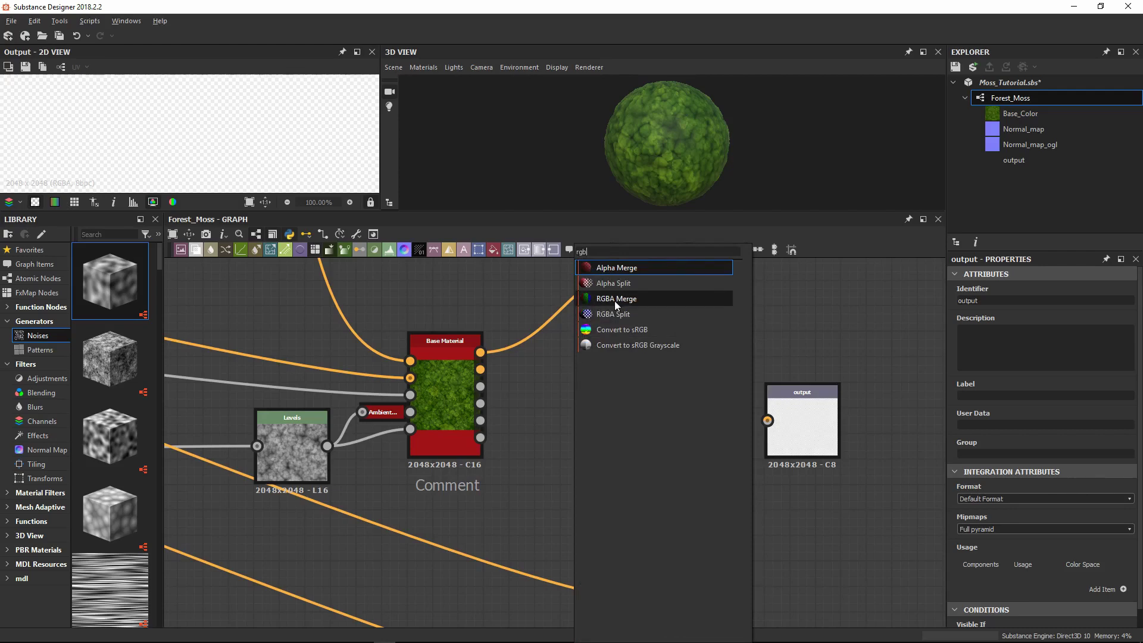
{"action": "left_click", "coordinate": [616, 298]}
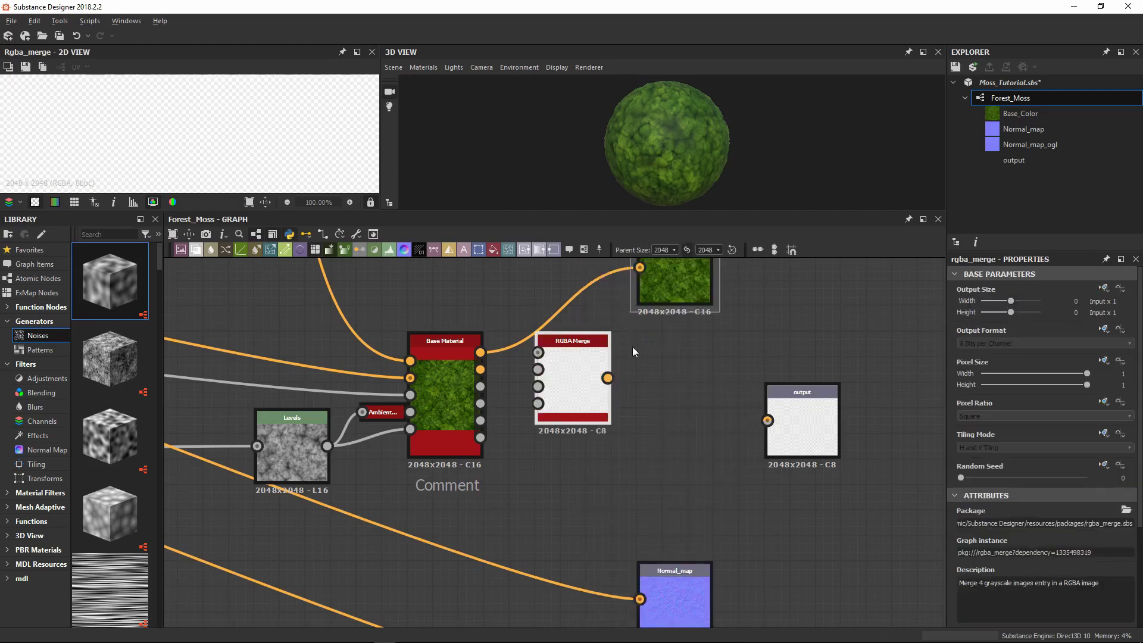
{"action": "left_click_drag", "start_coordinate": [580, 372], "coordinate": [682, 404]}
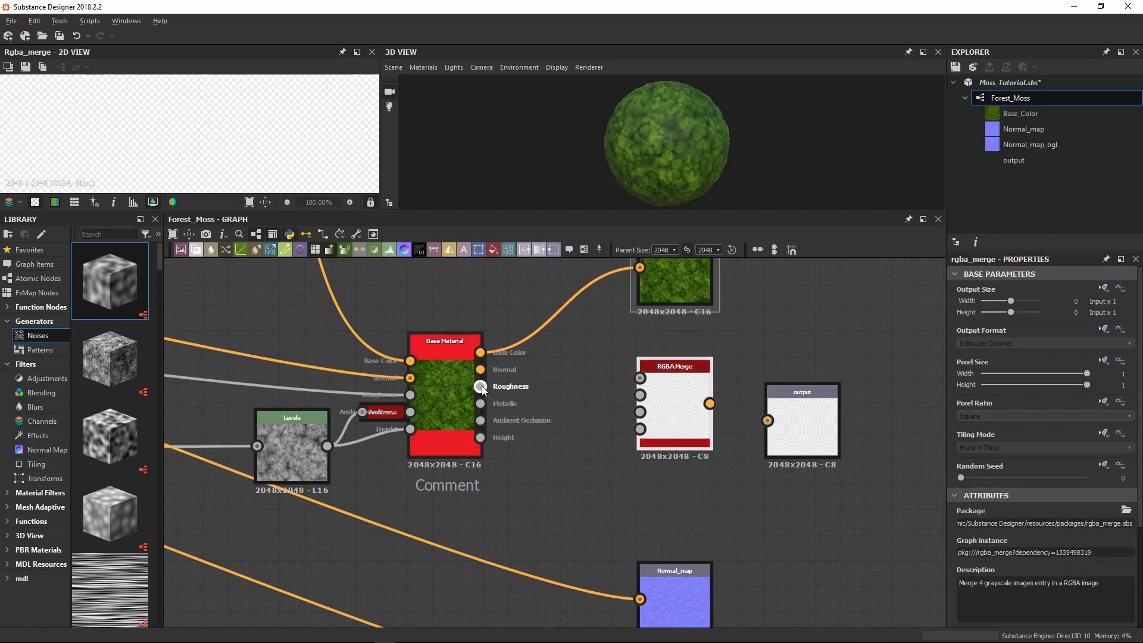
Step: Connect the Base Material's Roughness, Metallic, Ambient Occlusion and Height outputs, in that order, to the four RGBA Merge inputs
{"action": "left_click_drag", "start_coordinate": [480, 386], "coordinate": [639, 378]}
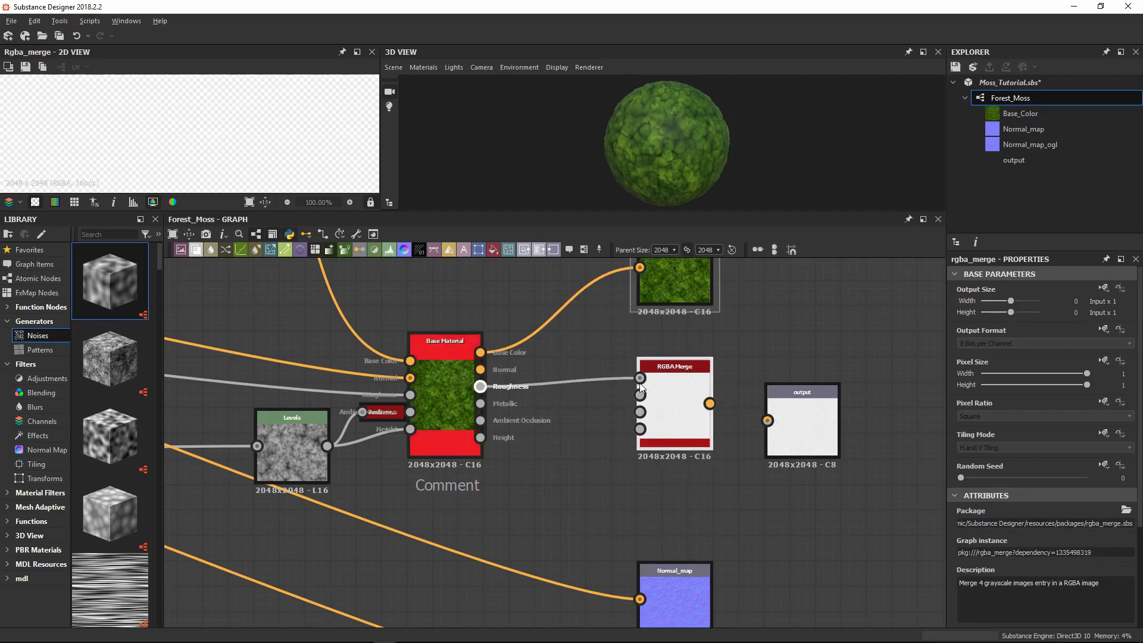
{"action": "left_click_drag", "start_coordinate": [481, 404], "coordinate": [640, 394]}
{"action": "left_click_drag", "start_coordinate": [480, 420], "coordinate": [642, 419]}
{"action": "left_click_drag", "start_coordinate": [480, 437], "coordinate": [642, 434]}
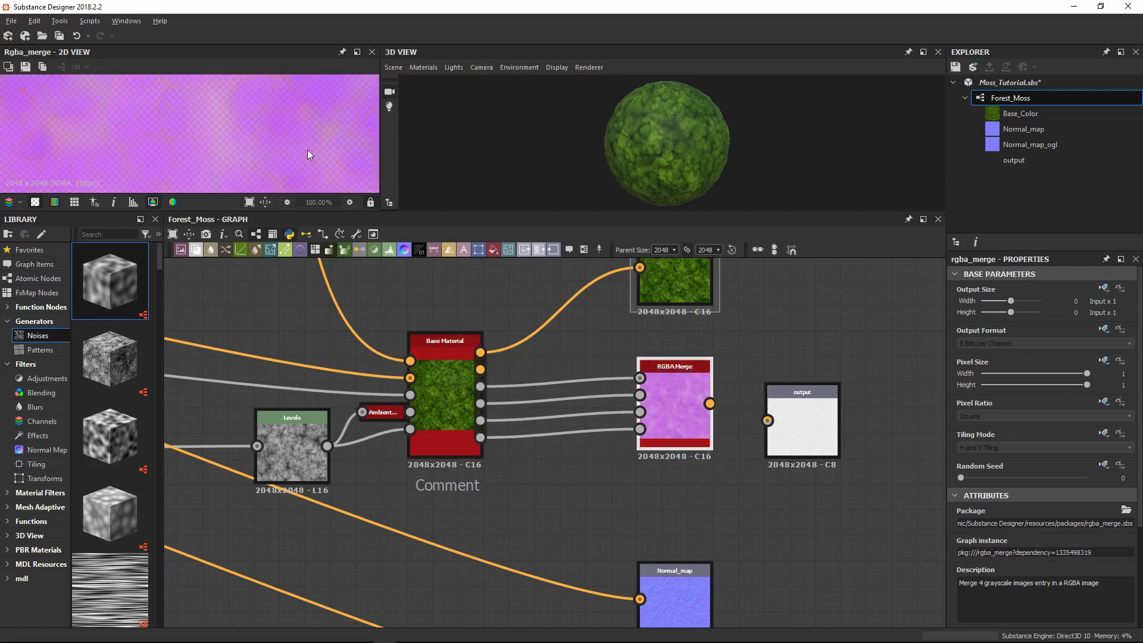
Step: Connect the RGBA Merge output to the unnamed output node and set that node's identifier to RMAH
{"action": "scroll", "coordinate": [242, 126], "scroll_direction": "down", "scroll_amount": 5}
{"action": "scroll", "coordinate": [250, 137], "scroll_direction": "down", "scroll_amount": 3}
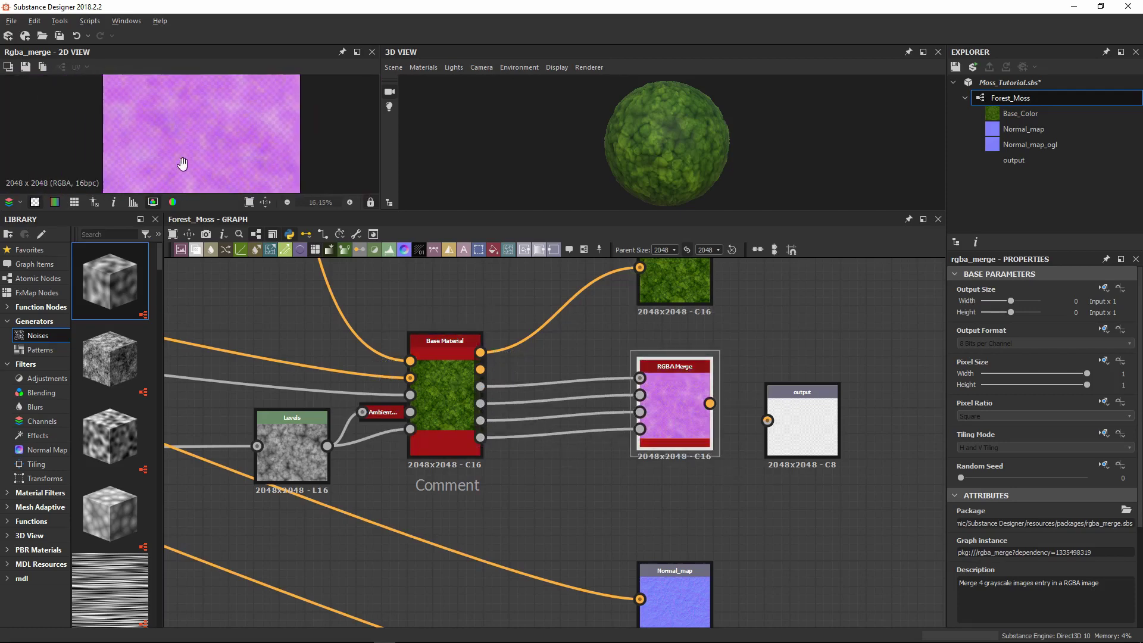
{"action": "scroll", "coordinate": [207, 167], "scroll_direction": "up", "scroll_amount": 9}
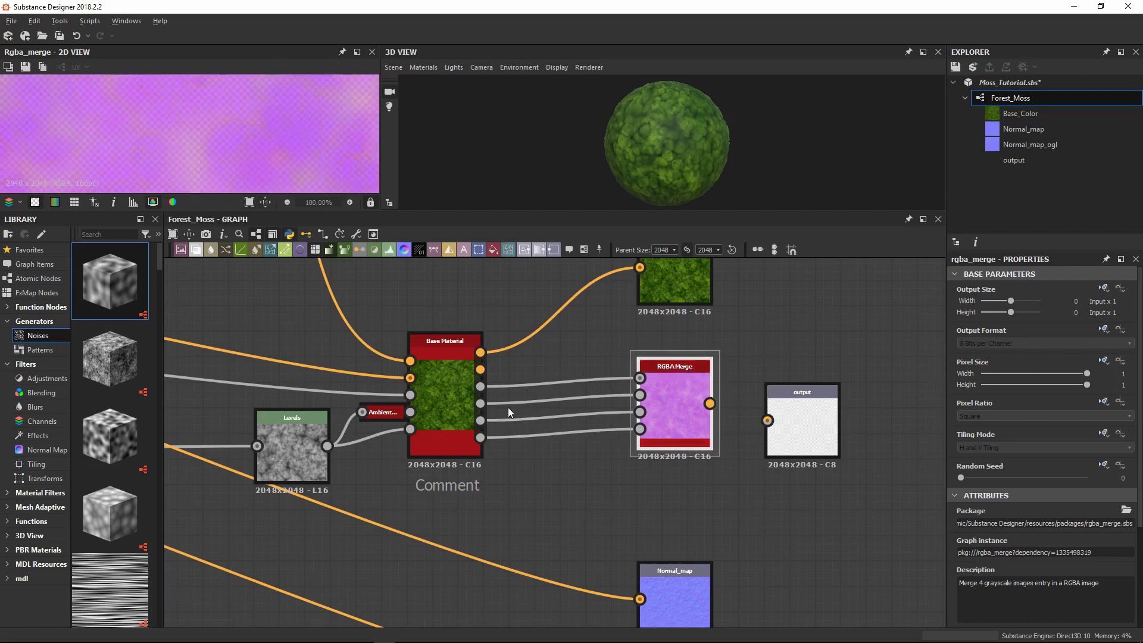
{"action": "left_click_drag", "start_coordinate": [801, 412], "coordinate": [709, 404]}
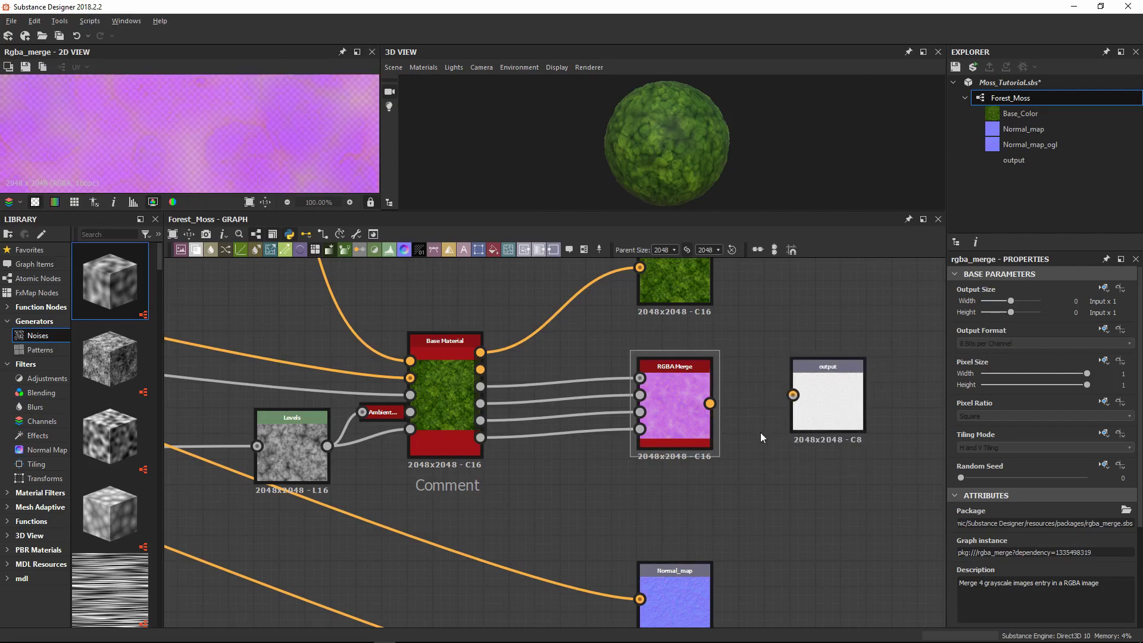
{"action": "scroll", "coordinate": [756, 431], "scroll_direction": "up", "scroll_amount": 2}
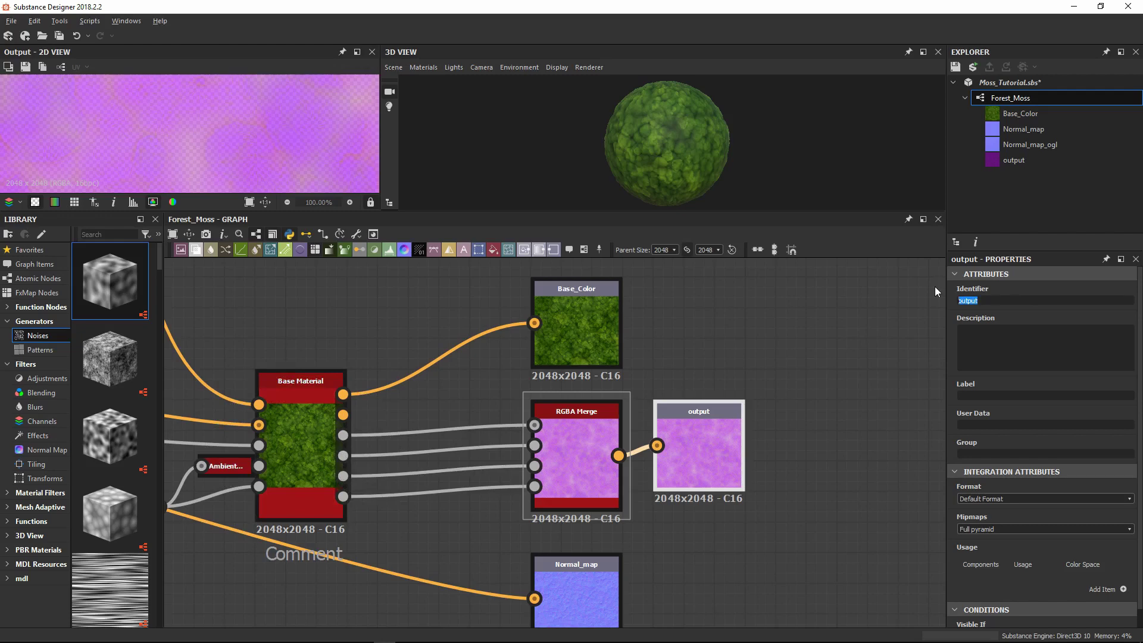
{"action": "type", "text": "RMAH"}
{"action": "key", "text": "Return"}
Step: Check the Normal_map, Normal_map_ogl, Base_Color and RMAH output nodes in the graph
{"action": "scroll", "coordinate": [554, 443], "scroll_direction": "down", "scroll_amount": 3}
{"action": "left_click", "coordinate": [695, 395]}
{"action": "left_click", "coordinate": [639, 461]}
{"action": "left_click", "coordinate": [623, 518]}
{"action": "left_click", "coordinate": [622, 326]}
{"action": "left_click", "coordinate": [681, 387]}
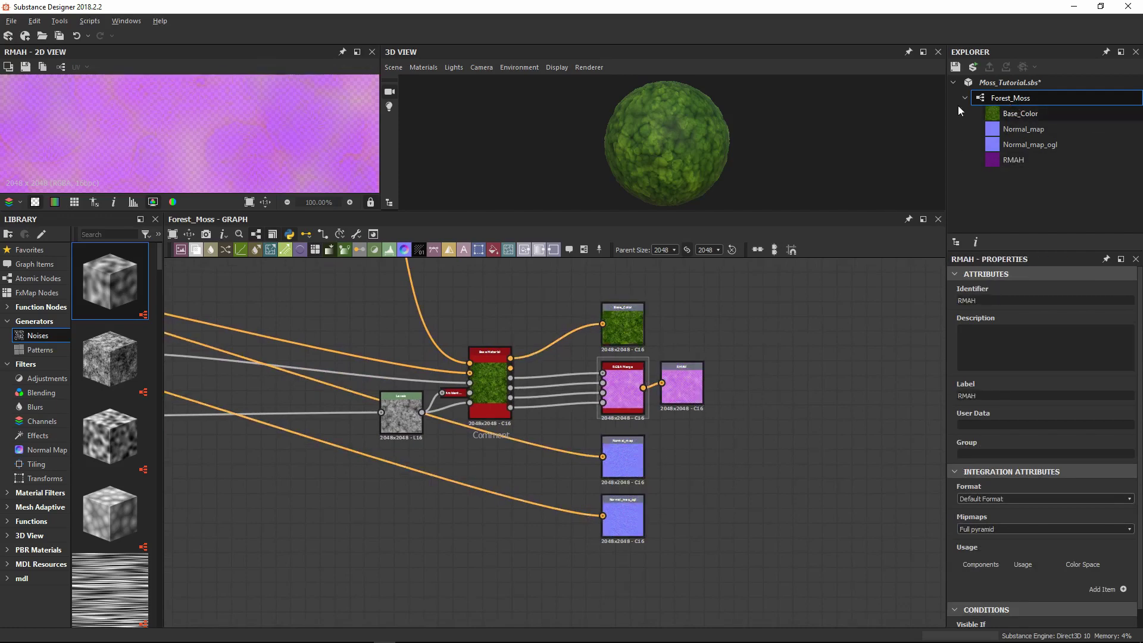
Step: Start a bitmap export of the Forest_Moss outputs and set the destination to the Substances tutorials folder in Out Of Nowhere Video Archive
{"action": "right_click", "coordinate": [1016, 100]}
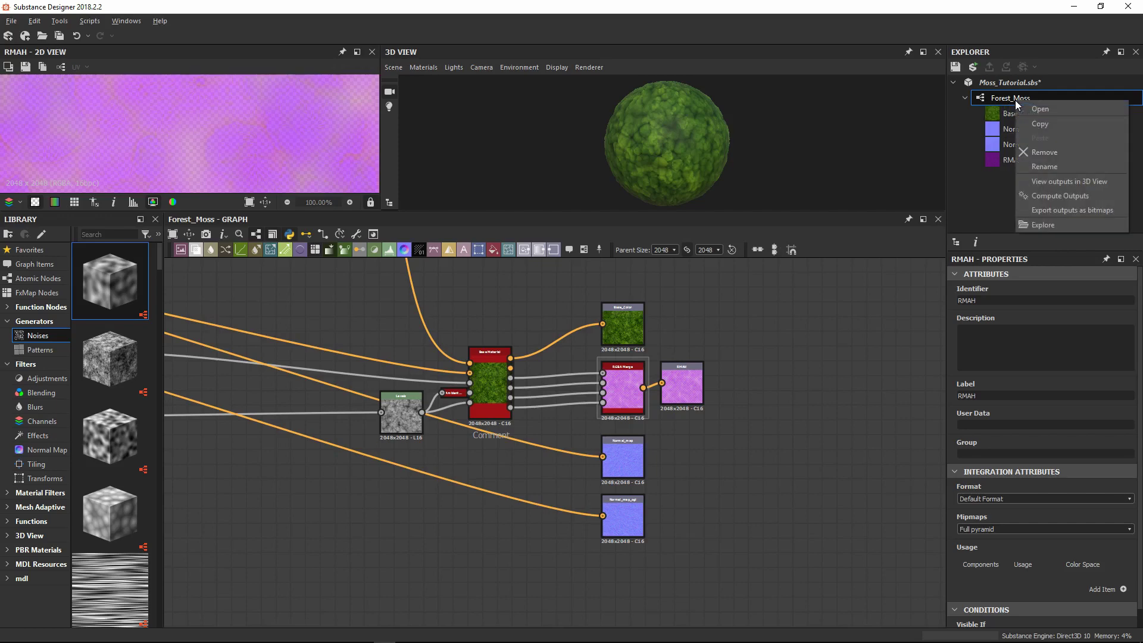
{"action": "left_click", "coordinate": [1076, 209]}
{"action": "left_click_drag", "start_coordinate": [484, 147], "coordinate": [625, 204]}
{"action": "left_click", "coordinate": [893, 233]}
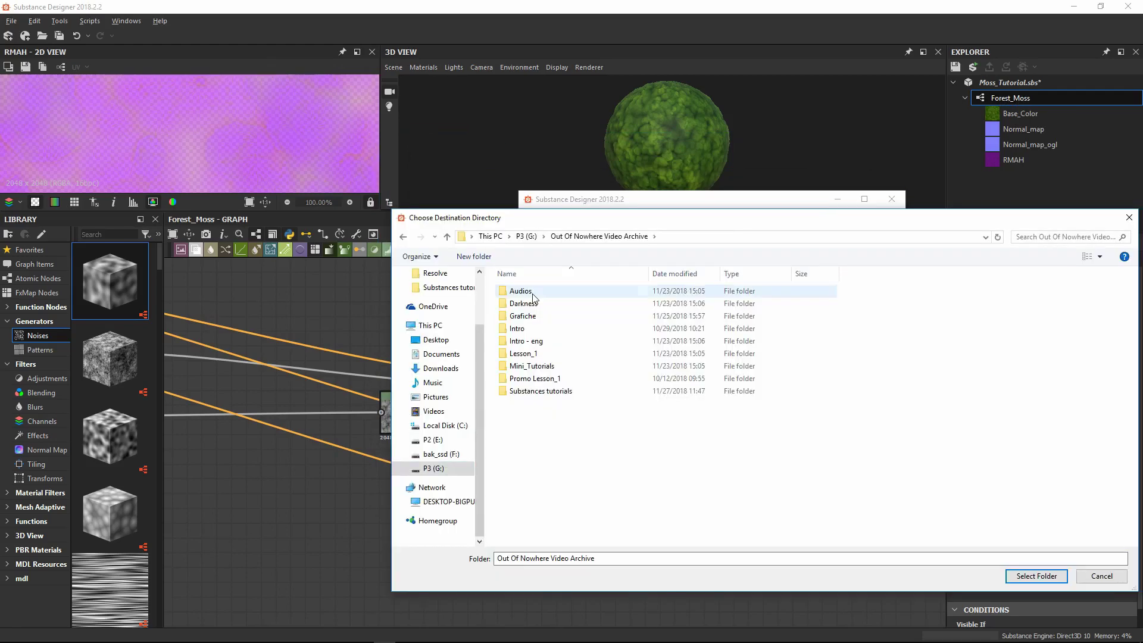
{"action": "double_click", "coordinate": [547, 388]}
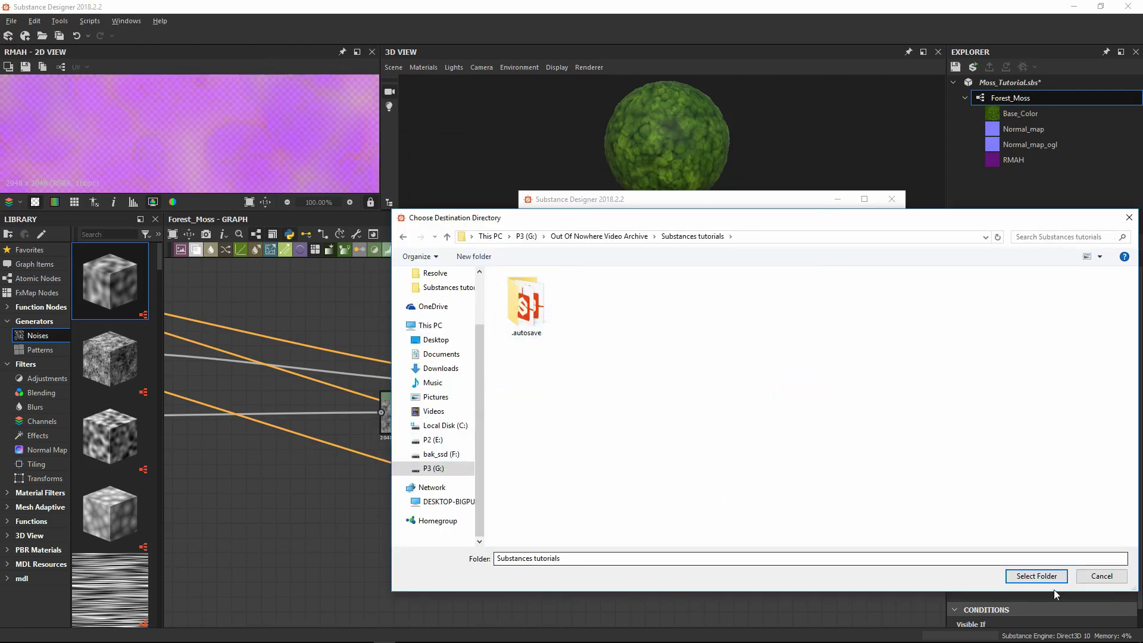
{"action": "left_click", "coordinate": [1036, 575]}
{"action": "left_click_drag", "start_coordinate": [625, 198], "coordinate": [621, 177]}
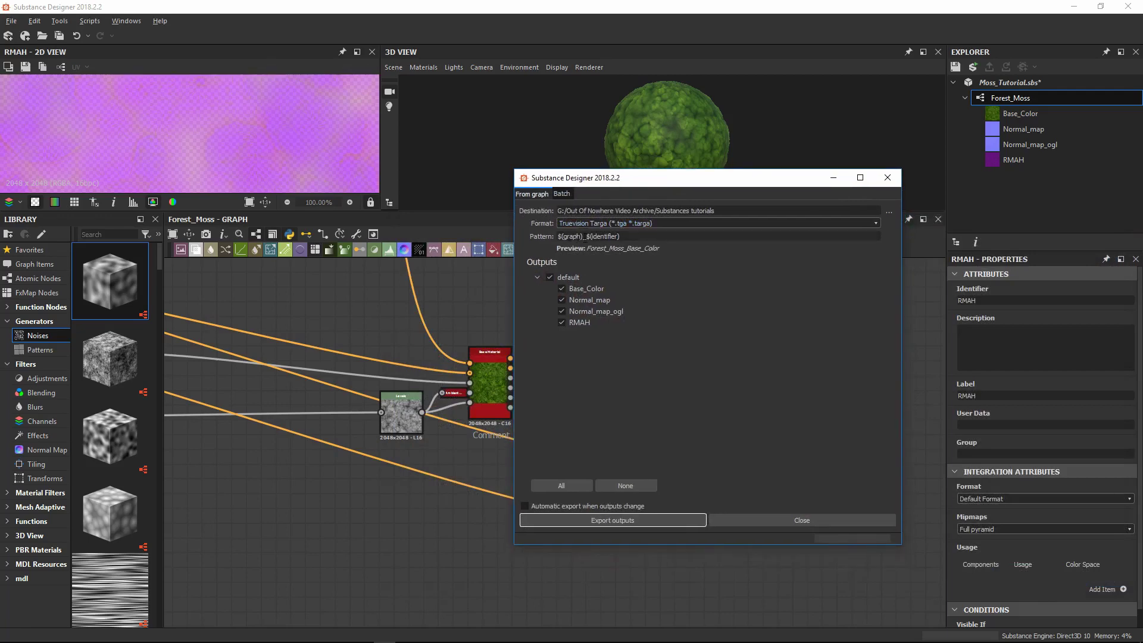
Step: Export all four outputs in Truevision Targa format, keeping the ${graph}_${identifier} naming pattern
{"action": "left_click_drag", "start_coordinate": [583, 238], "coordinate": [557, 238]}
{"action": "left_click_drag", "start_coordinate": [580, 237], "coordinate": [626, 238]}
{"action": "left_click", "coordinate": [632, 238]}
{"action": "left_click", "coordinate": [872, 224]}
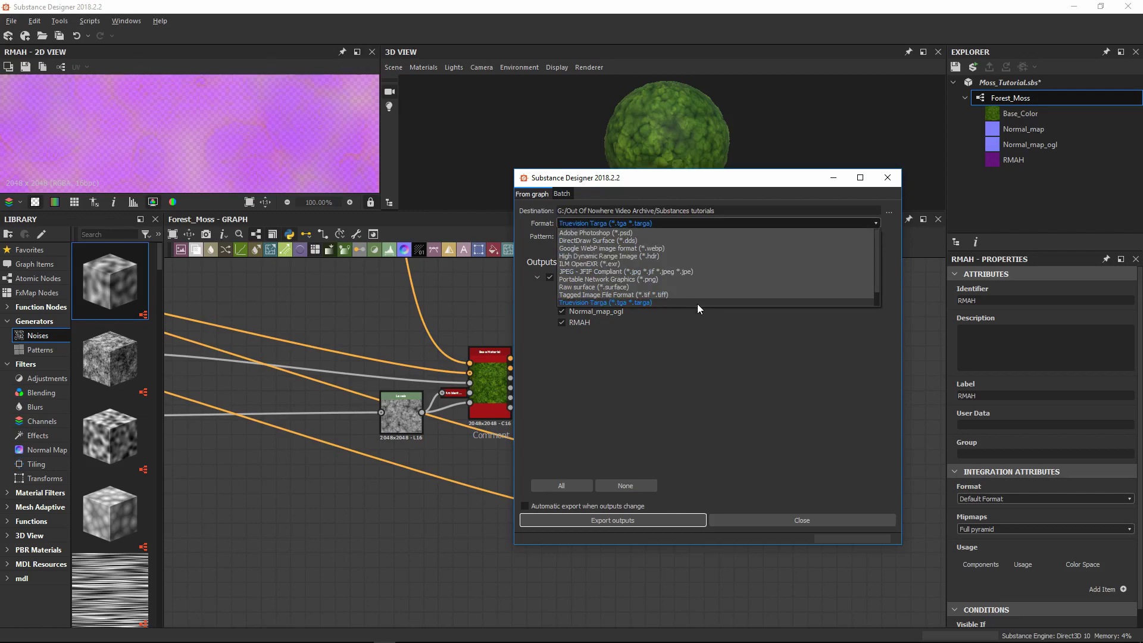
{"action": "left_click", "coordinate": [659, 303]}
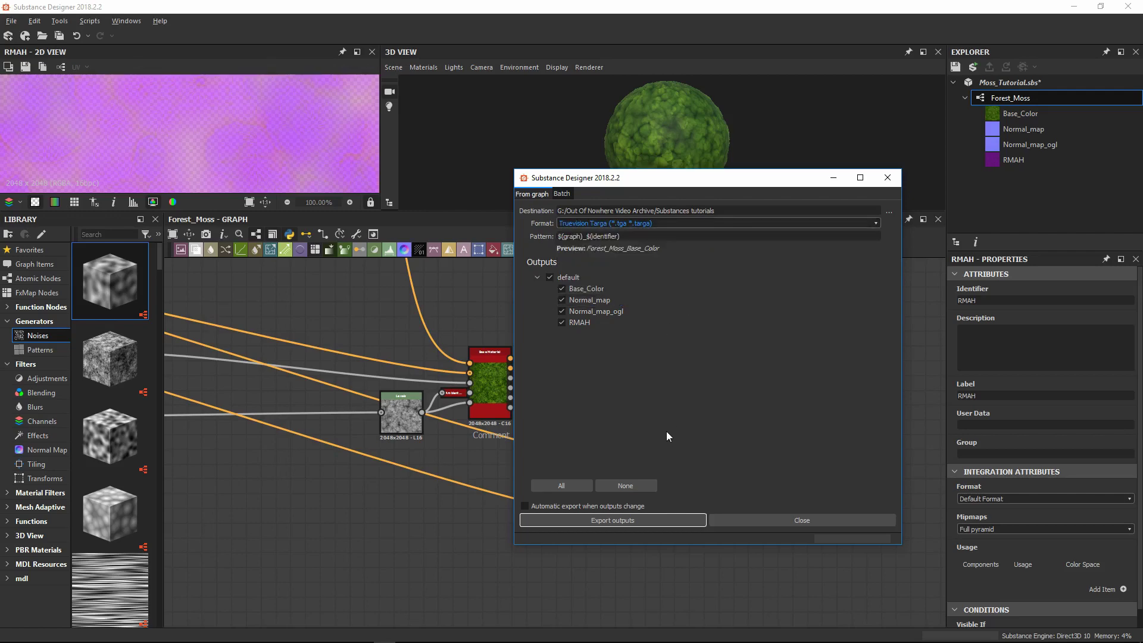
{"action": "left_click", "coordinate": [606, 521]}
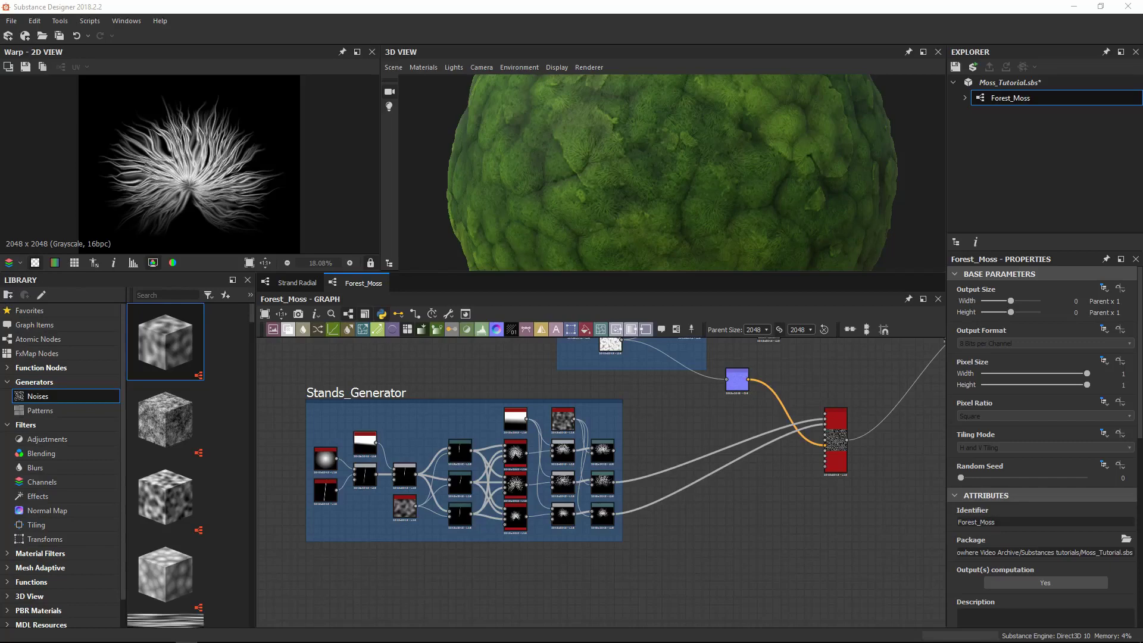
Step: Connect the uppermost Warp node of the Stands_Generator frame to the first input of the Tile Sampler
{"action": "middle_click_drag", "start_coordinate": [298, 451], "coordinate": [349, 454]}
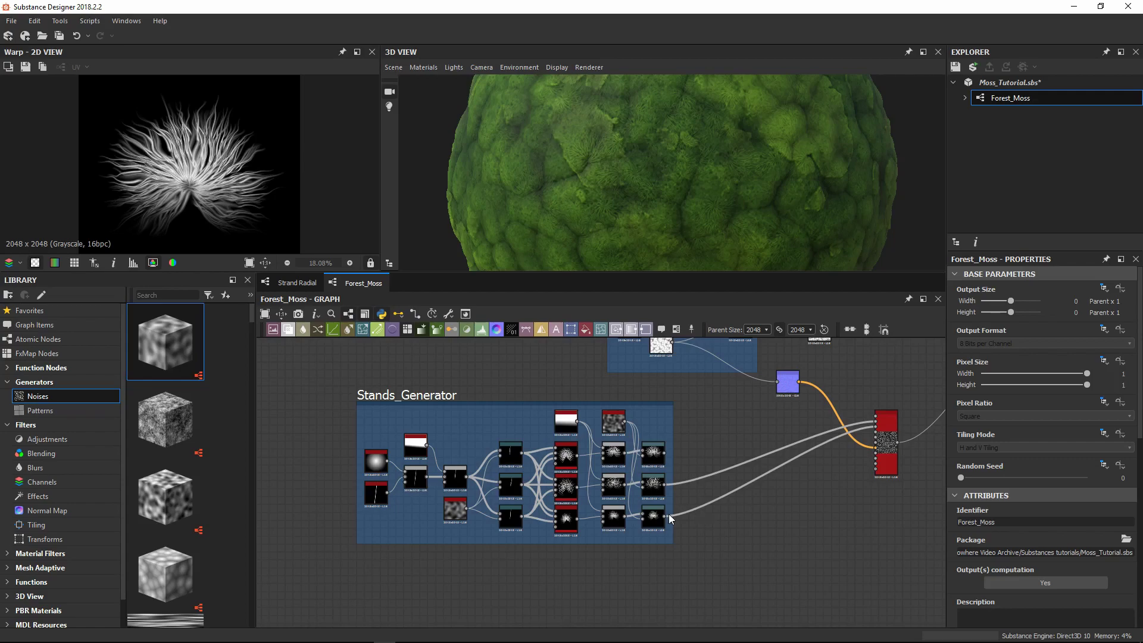
{"action": "scroll", "coordinate": [697, 487], "scroll_direction": "up", "scroll_amount": 3}
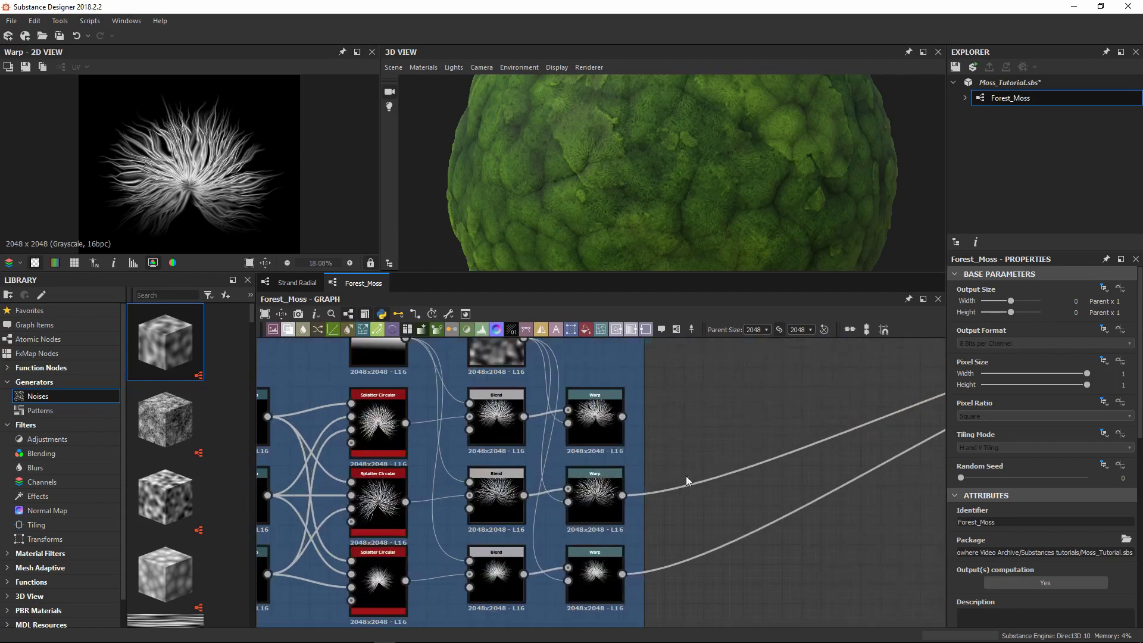
{"action": "middle_click_drag", "start_coordinate": [782, 442], "coordinate": [509, 495]}
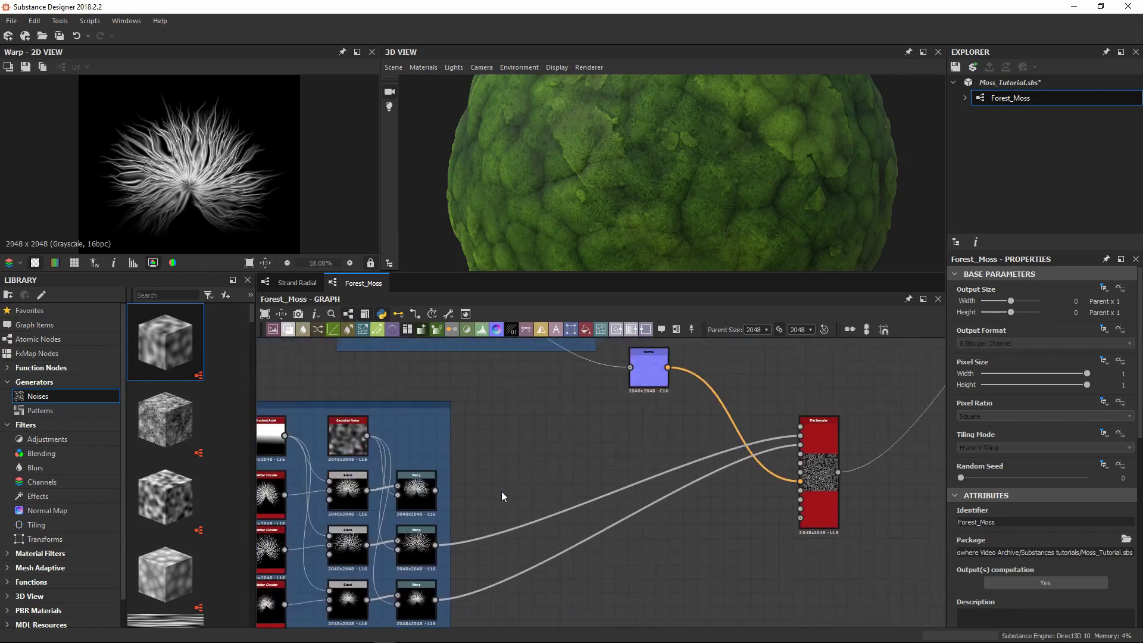
{"action": "key", "text": "f"}
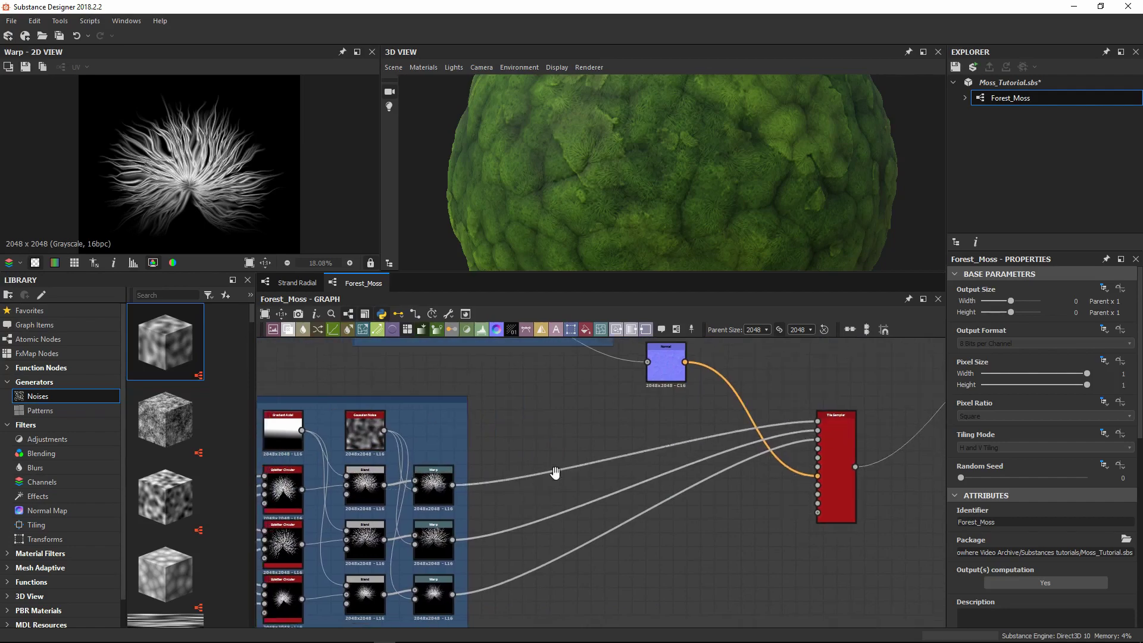
Step: Examine the Stands_Generator node chain, including the settings of the first Directional Warp and the first Warp
{"action": "scroll", "coordinate": [653, 437], "scroll_direction": "up", "scroll_amount": 2}
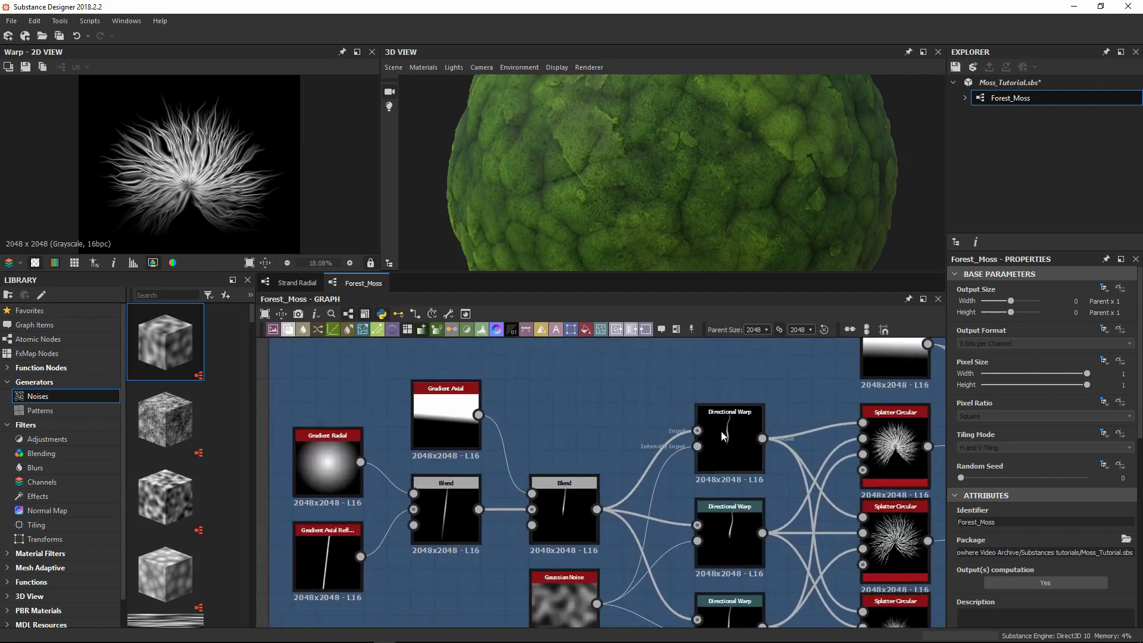
{"action": "left_click", "coordinate": [749, 435]}
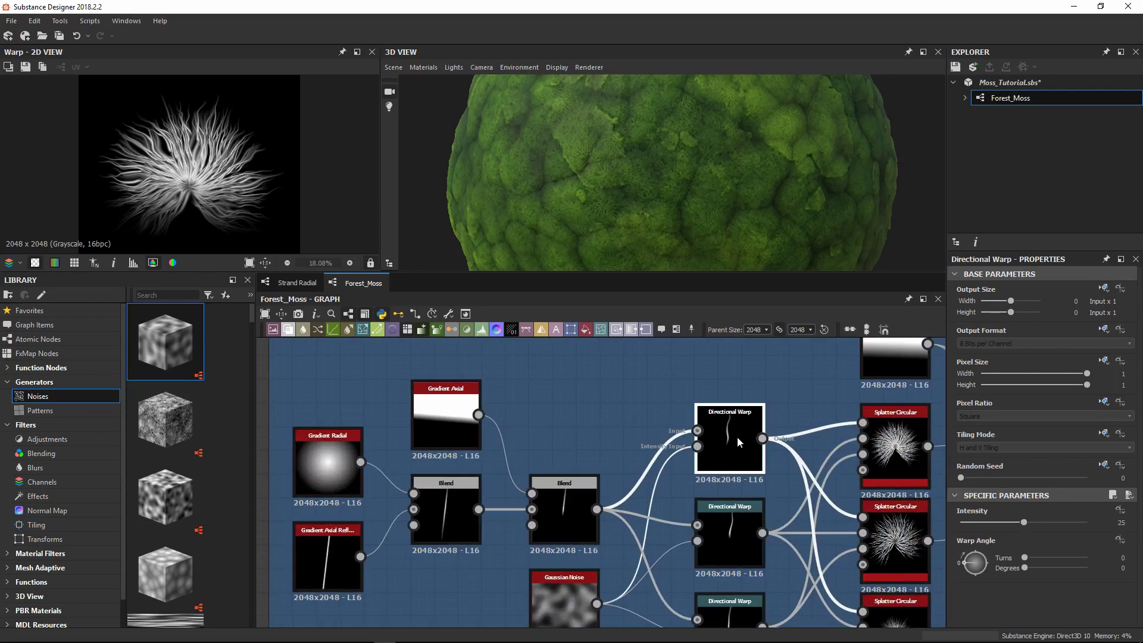
{"action": "scroll", "coordinate": [733, 440], "scroll_direction": "down", "scroll_amount": 2}
{"action": "scroll", "coordinate": [718, 449], "scroll_direction": "up", "scroll_amount": 3}
{"action": "left_click", "coordinate": [714, 450]}
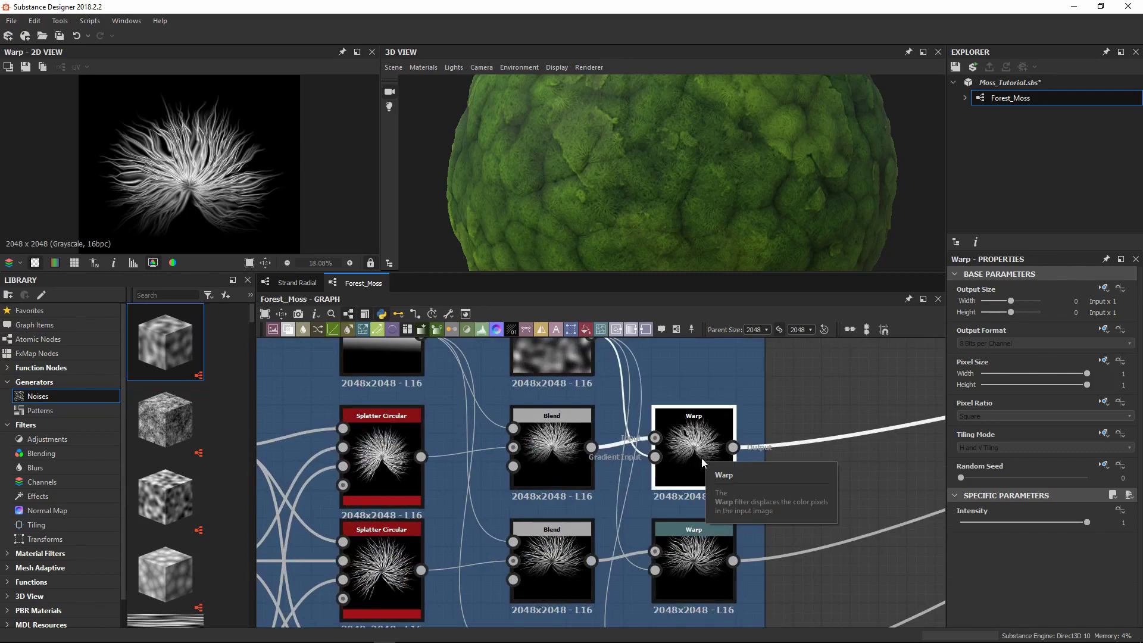
{"action": "scroll", "coordinate": [696, 462], "scroll_direction": "up", "scroll_amount": 2}
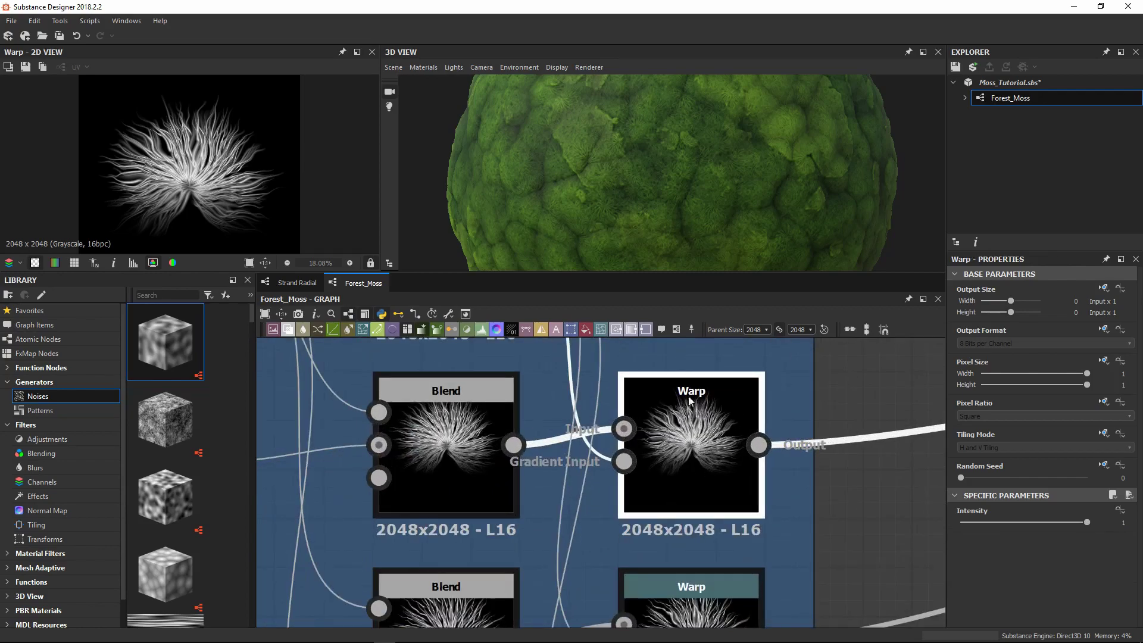
{"action": "scroll", "coordinate": [702, 444], "scroll_direction": "down", "scroll_amount": 3}
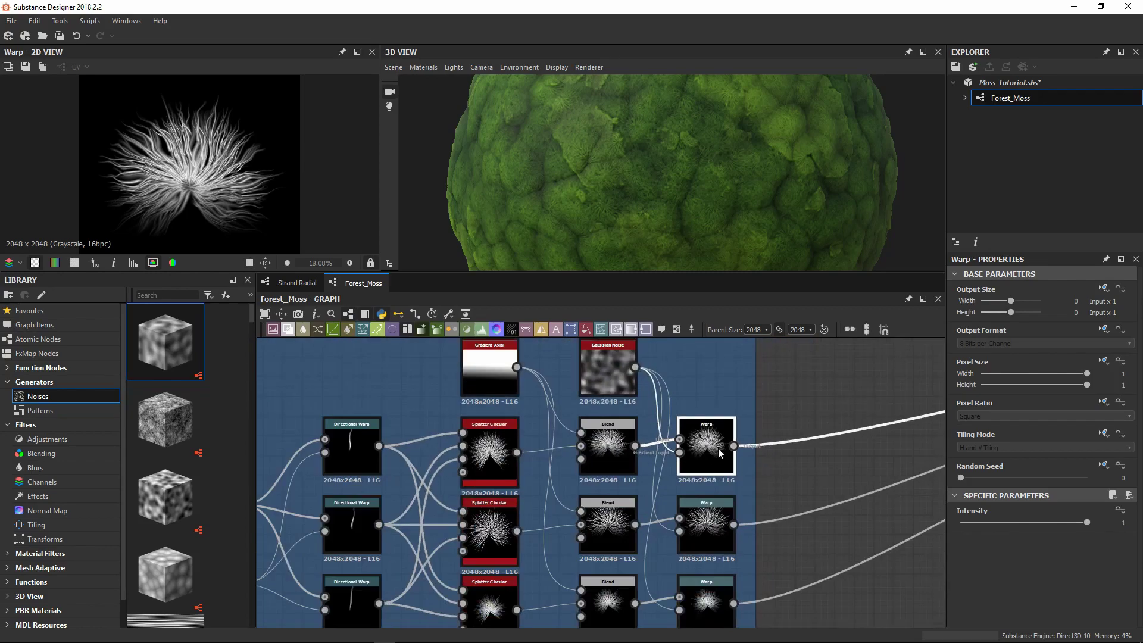
{"action": "middle_click_drag", "start_coordinate": [715, 454], "coordinate": [839, 432]}
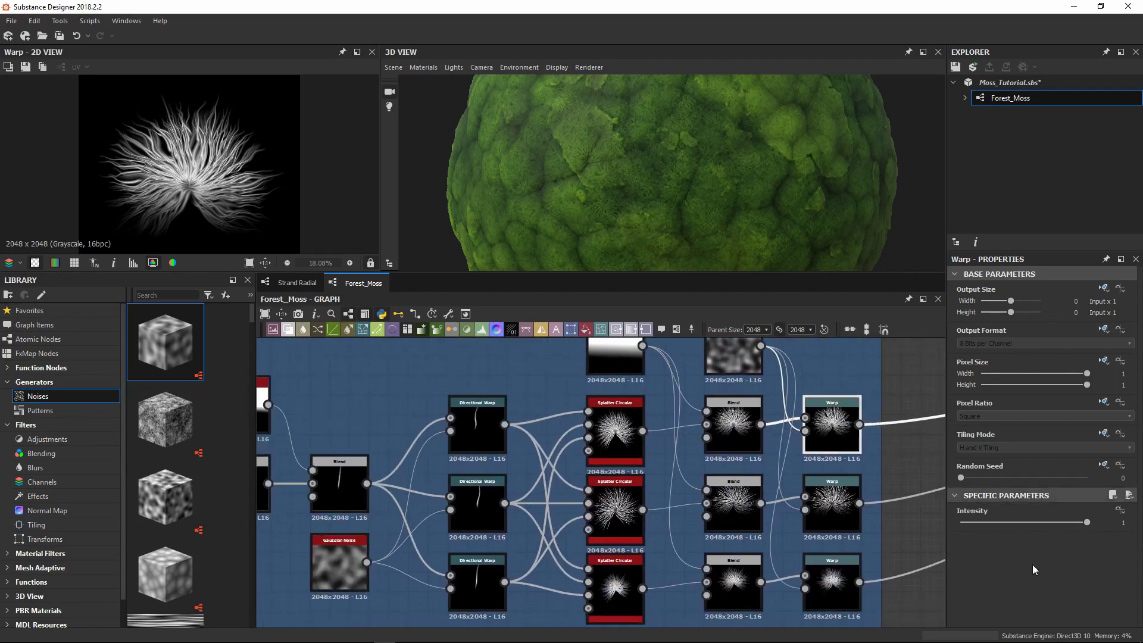
{"action": "scroll", "coordinate": [703, 457], "scroll_direction": "up", "scroll_amount": 1}
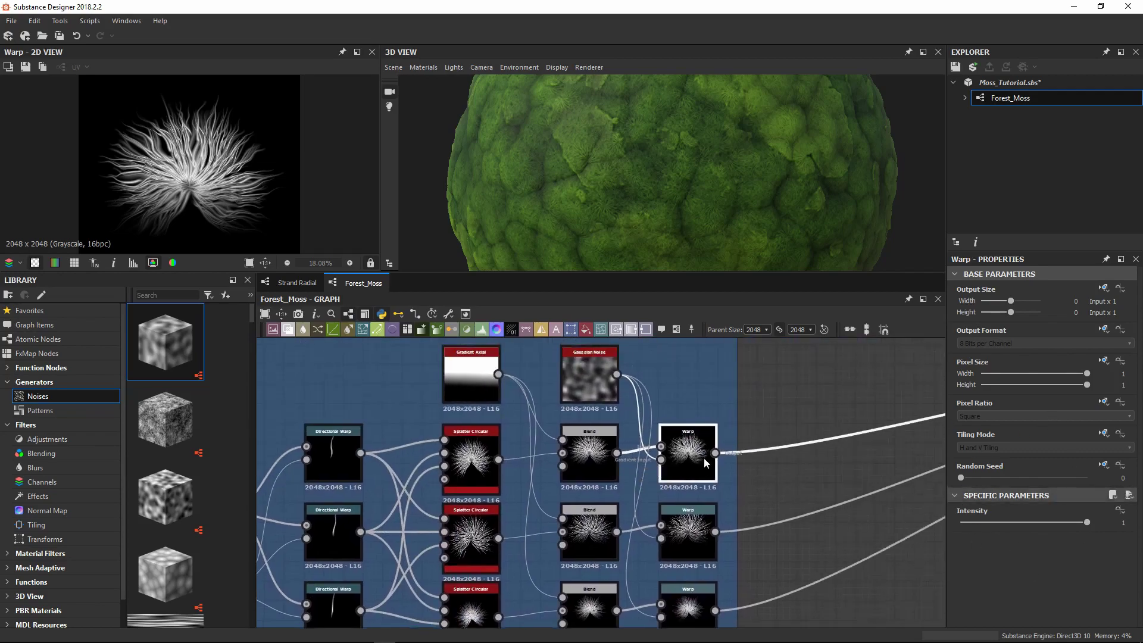
{"action": "scroll", "coordinate": [695, 459], "scroll_direction": "up", "scroll_amount": 2}
{"action": "scroll", "coordinate": [695, 458], "scroll_direction": "down", "scroll_amount": 3}
{"action": "middle_click_drag", "start_coordinate": [304, 372], "coordinate": [441, 368]}
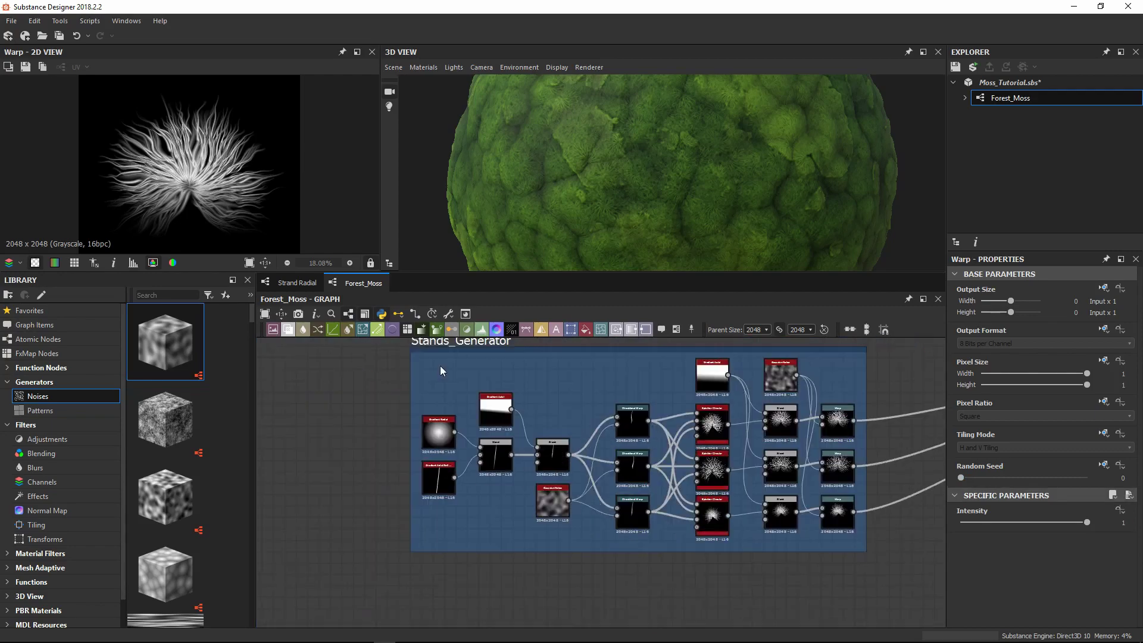
{"action": "left_click_drag", "start_coordinate": [428, 364], "coordinate": [624, 523]}
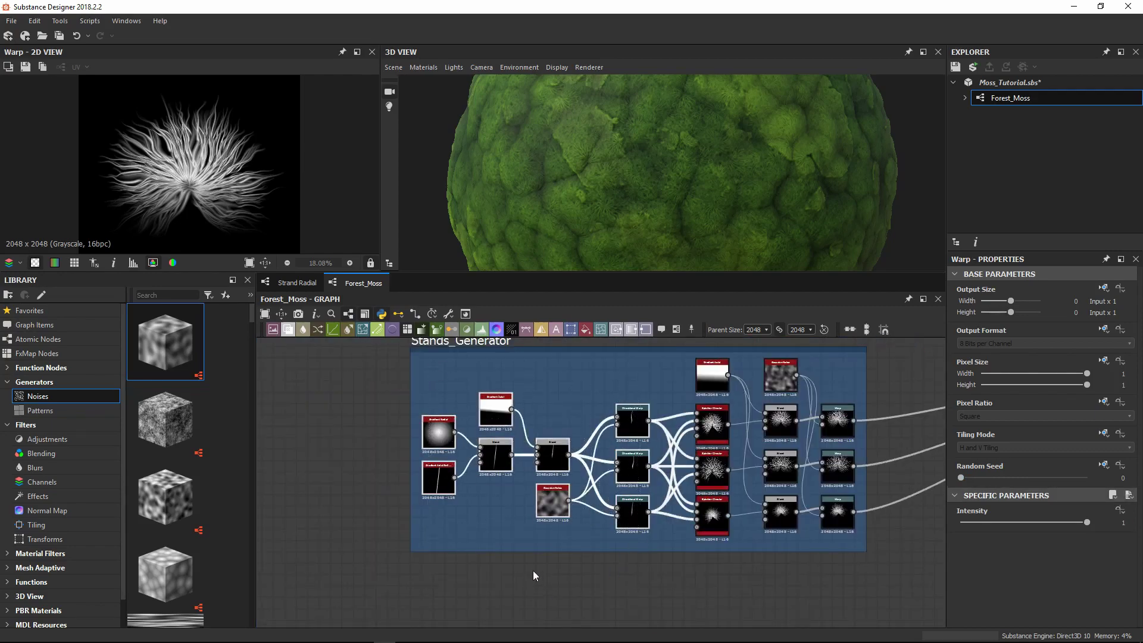
{"action": "scroll", "coordinate": [532, 581], "scroll_direction": "up", "scroll_amount": 3}
{"action": "middle_click_drag", "start_coordinate": [532, 581], "coordinate": [662, 500]}
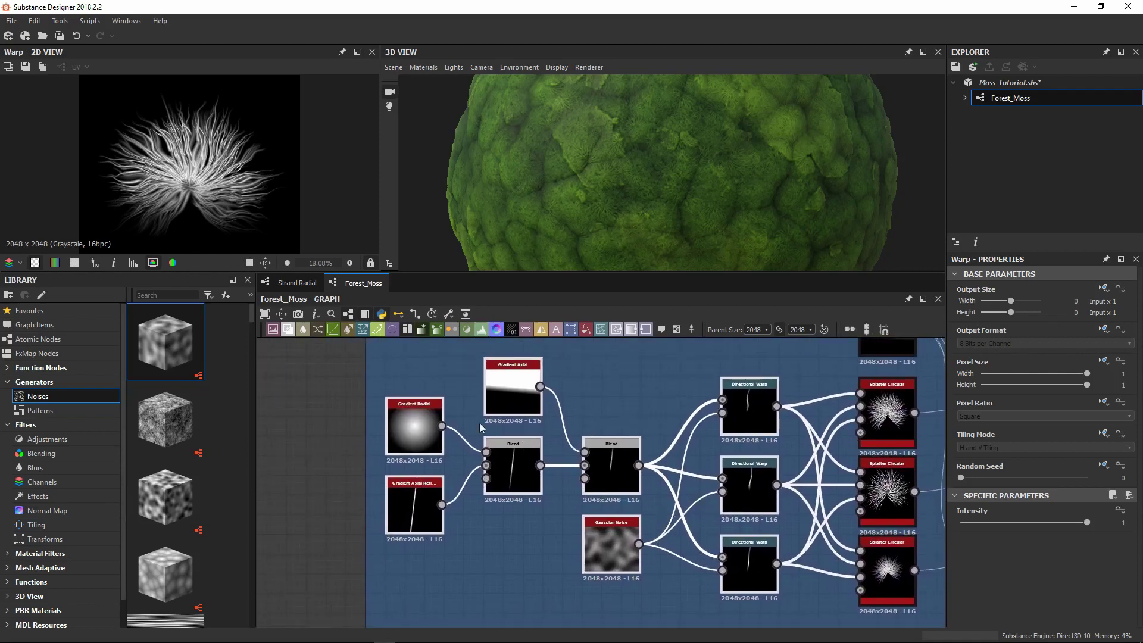
{"action": "left_click", "coordinate": [312, 366]}
{"action": "left_click", "coordinate": [768, 416]}
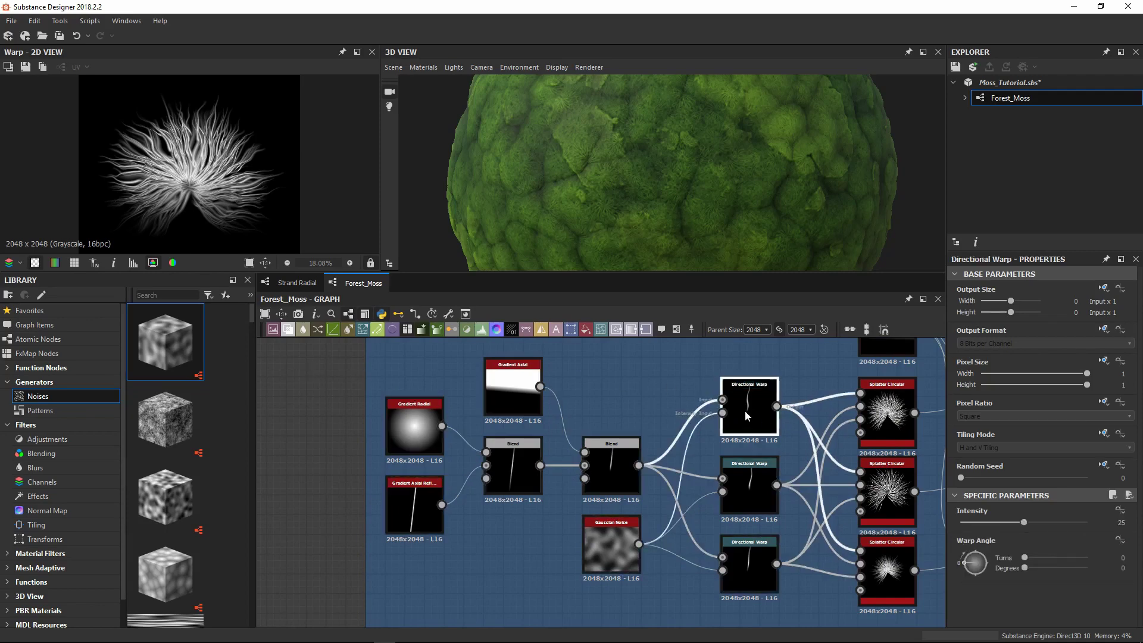
Step: Create a new graph named Single_strand from the nine strand nodes, from the gradients and Gaussian Noise through the three Directional Warps
{"action": "left_click_drag", "start_coordinate": [408, 350], "coordinate": [762, 604]}
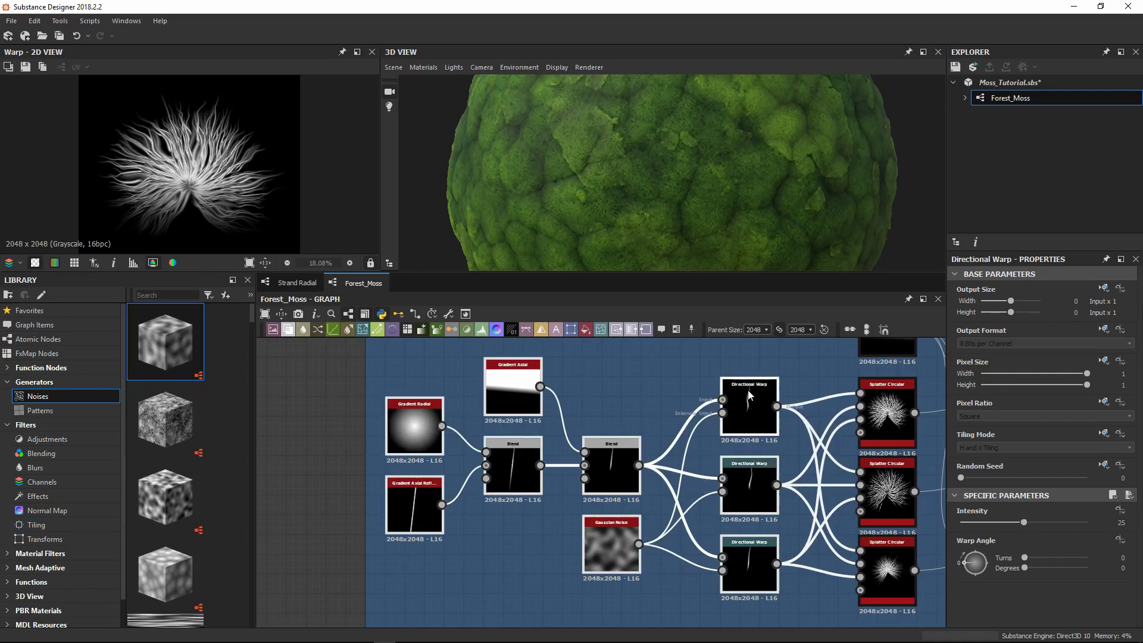
{"action": "right_click", "coordinate": [747, 407]}
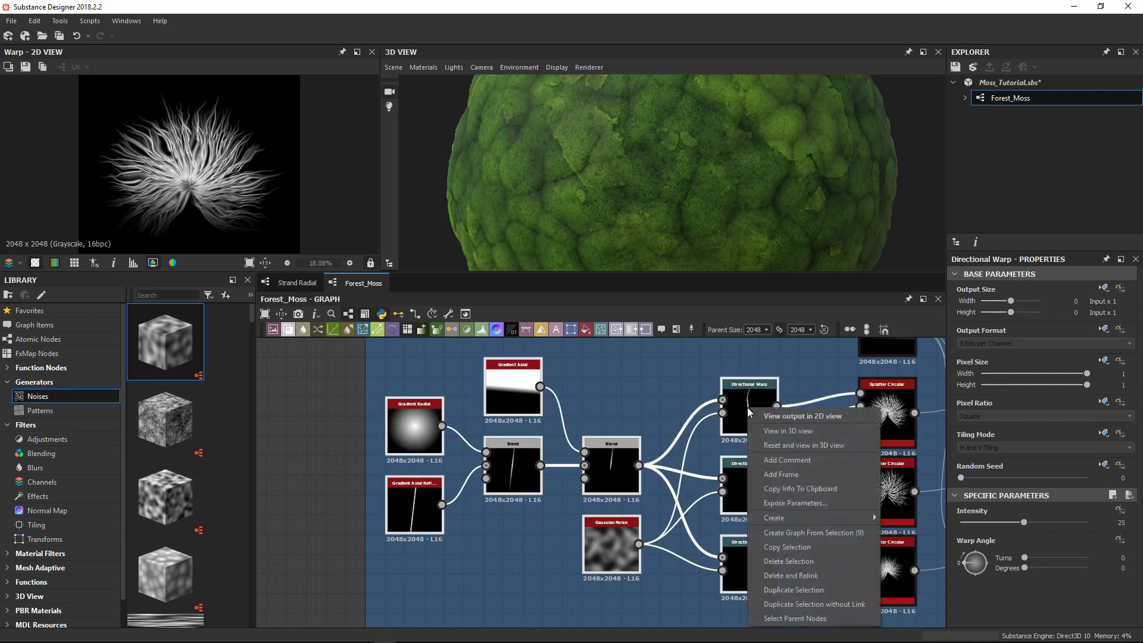
{"action": "left_click", "coordinate": [834, 535]}
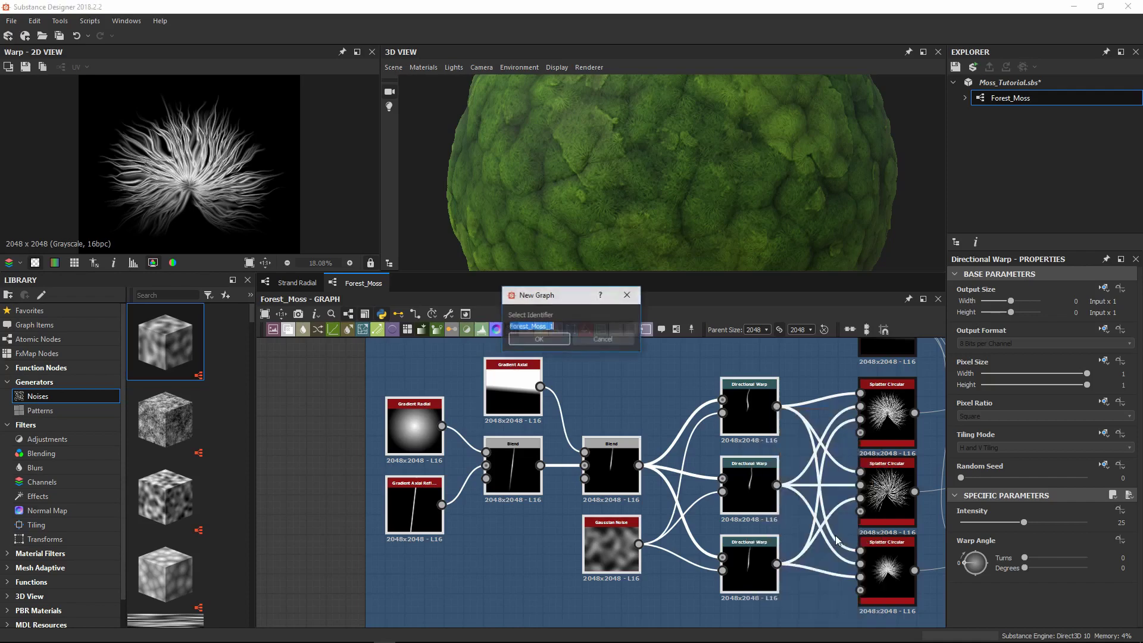
{"action": "type", "text": "Stngle"}
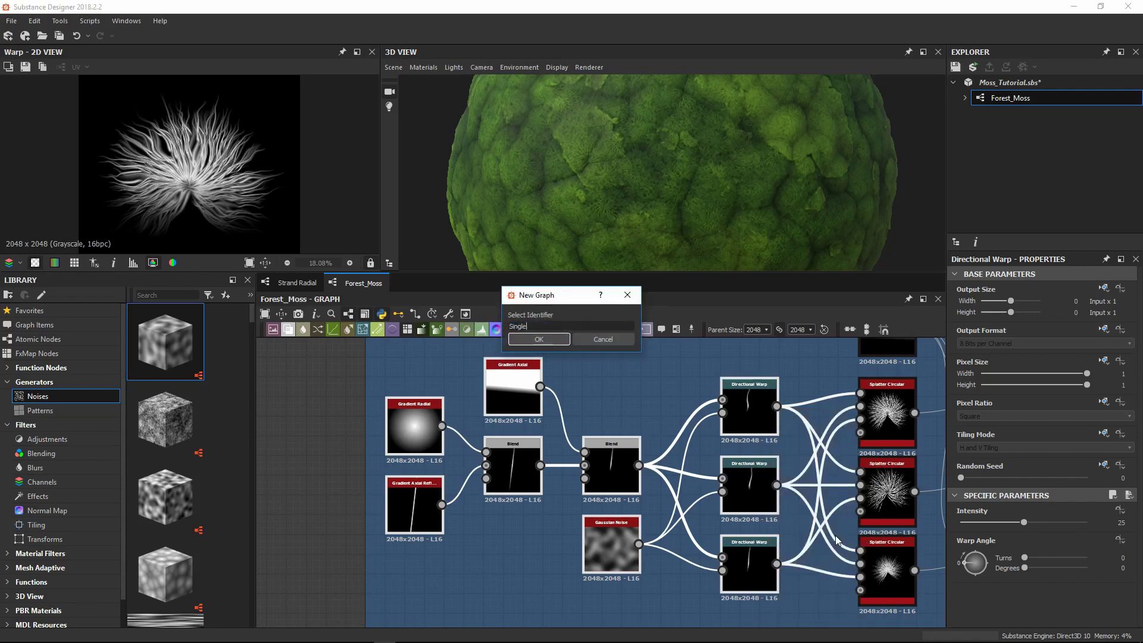
{"action": "type", "text": "_strand"}
{"action": "key", "text": "Return"}
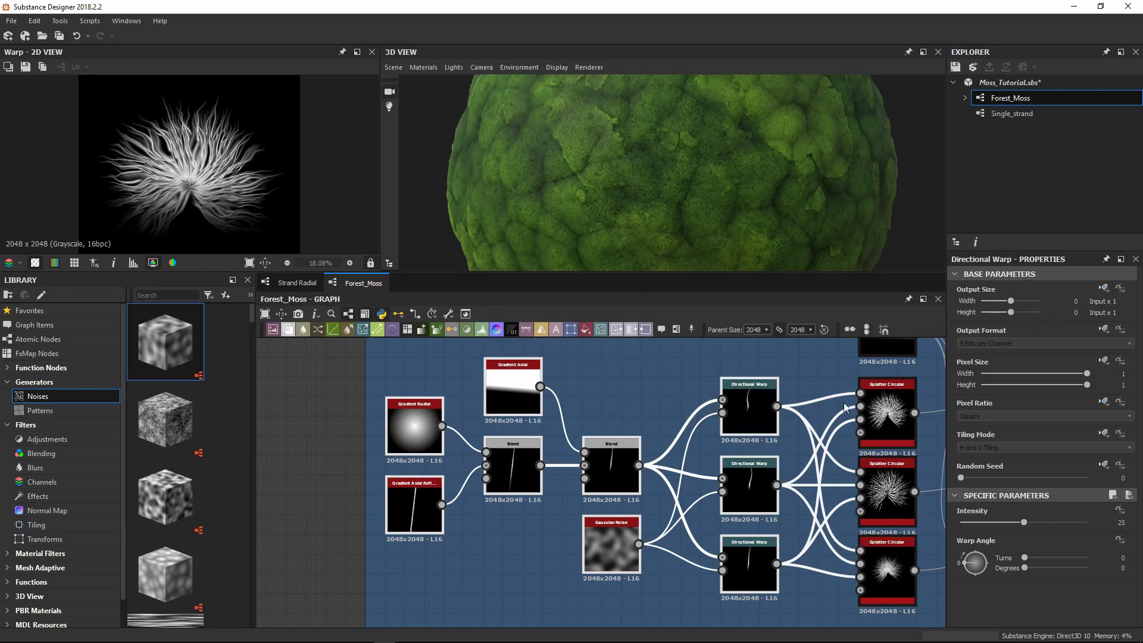
Step: Create a new graph named Radial_strand from all 20 nodes of the frame, from the gradients through the three final Warps
{"action": "middle_click_drag", "start_coordinate": [863, 417], "coordinate": [829, 423]}
{"action": "scroll", "coordinate": [829, 423], "scroll_direction": "down", "scroll_amount": 5}
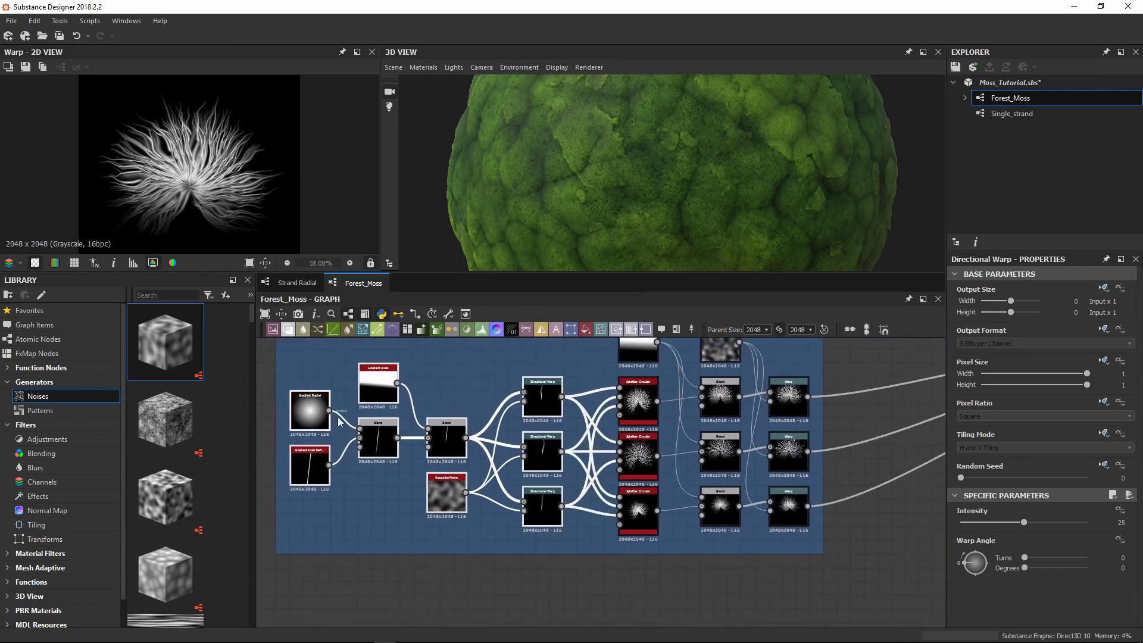
{"action": "left_click", "coordinate": [337, 373]}
{"action": "left_click_drag", "start_coordinate": [337, 356], "coordinate": [826, 563]}
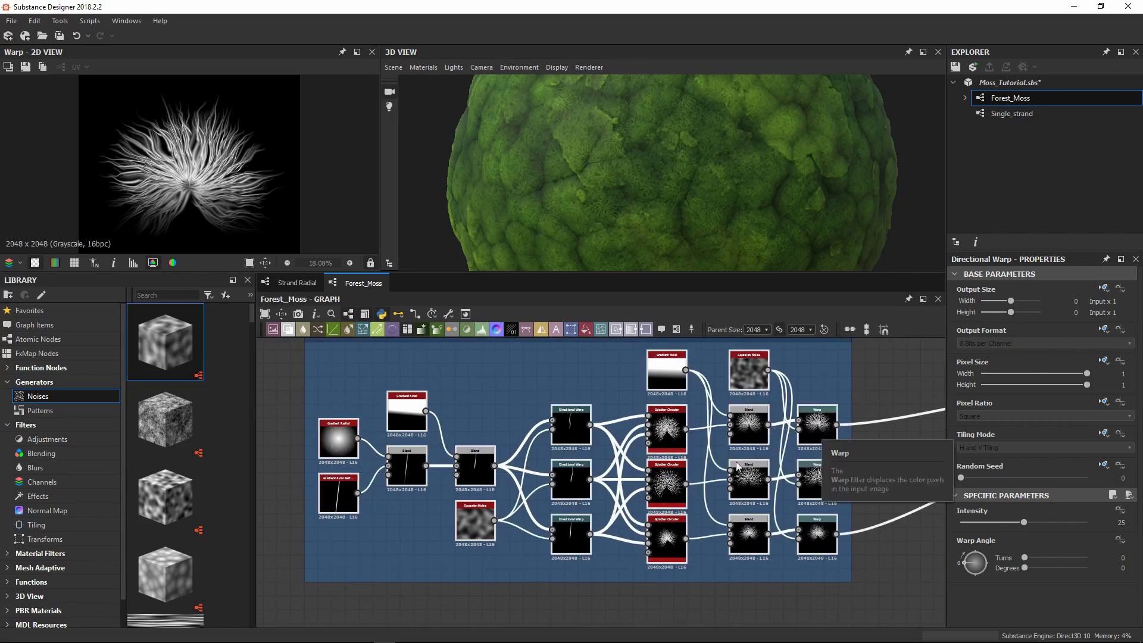
{"action": "right_click", "coordinate": [813, 427]}
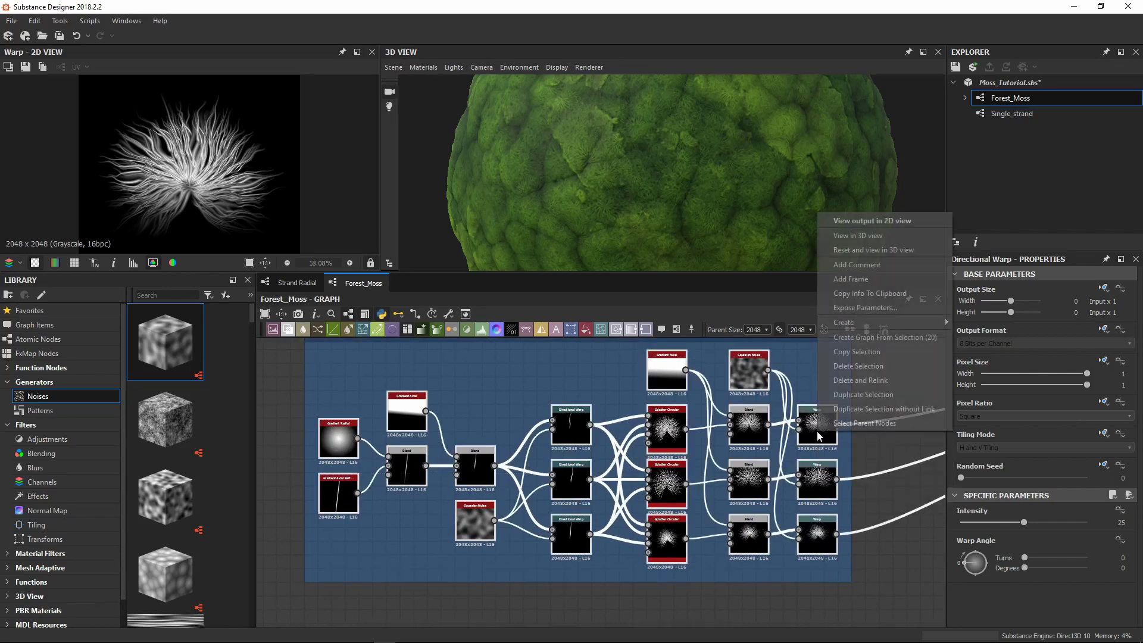
{"action": "left_click", "coordinate": [894, 341]}
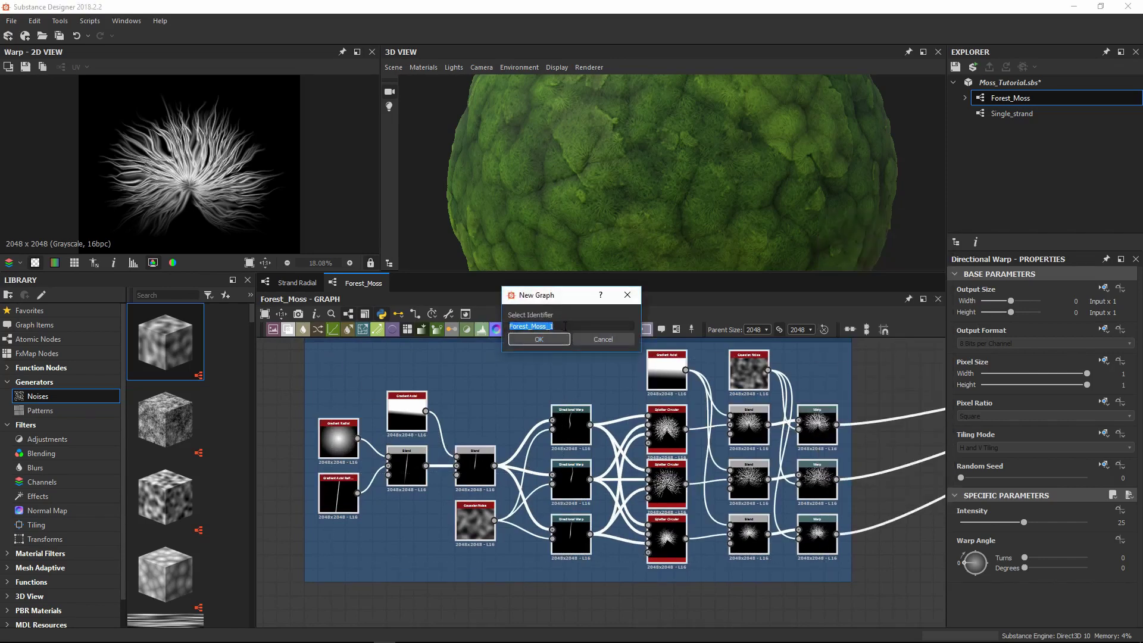
{"action": "type", "text": "Radial_strand"}
{"action": "key", "text": "Return"}
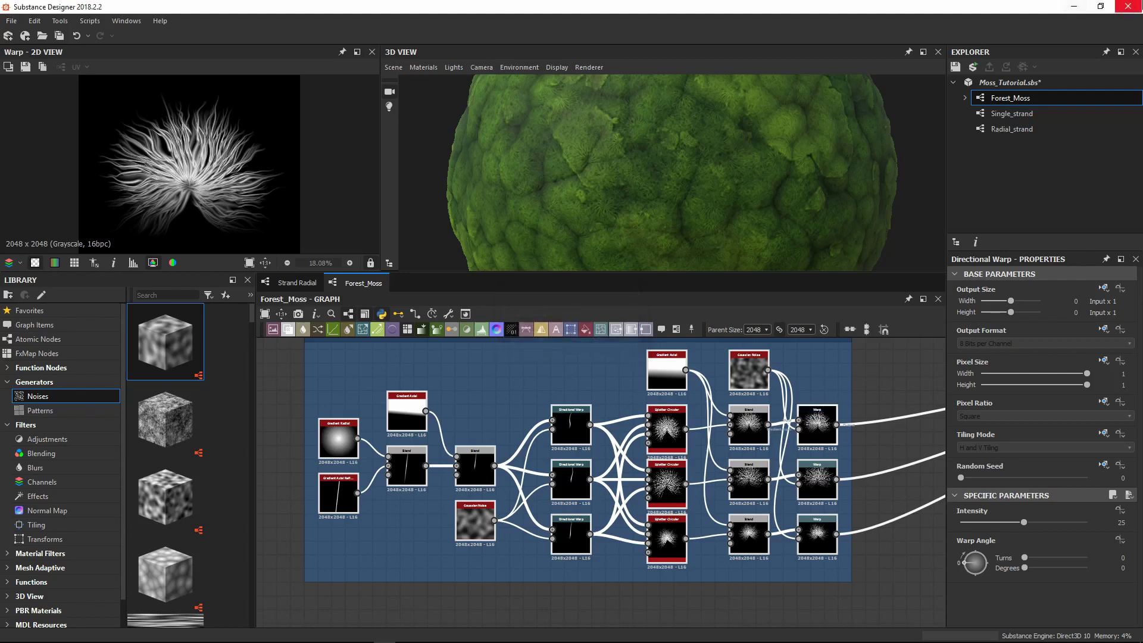
Step: Open the new Single_strand graph and inspect its extracted nodes
{"action": "left_click", "coordinate": [1038, 114]}
{"action": "left_click", "coordinate": [1014, 131]}
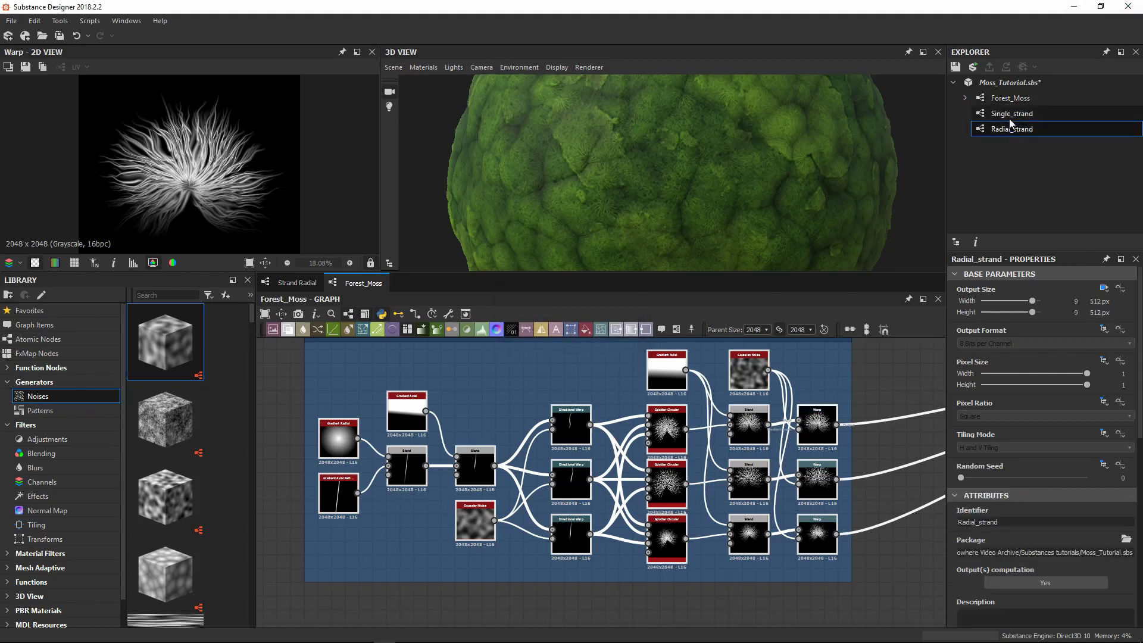
{"action": "left_click", "coordinate": [1007, 117]}
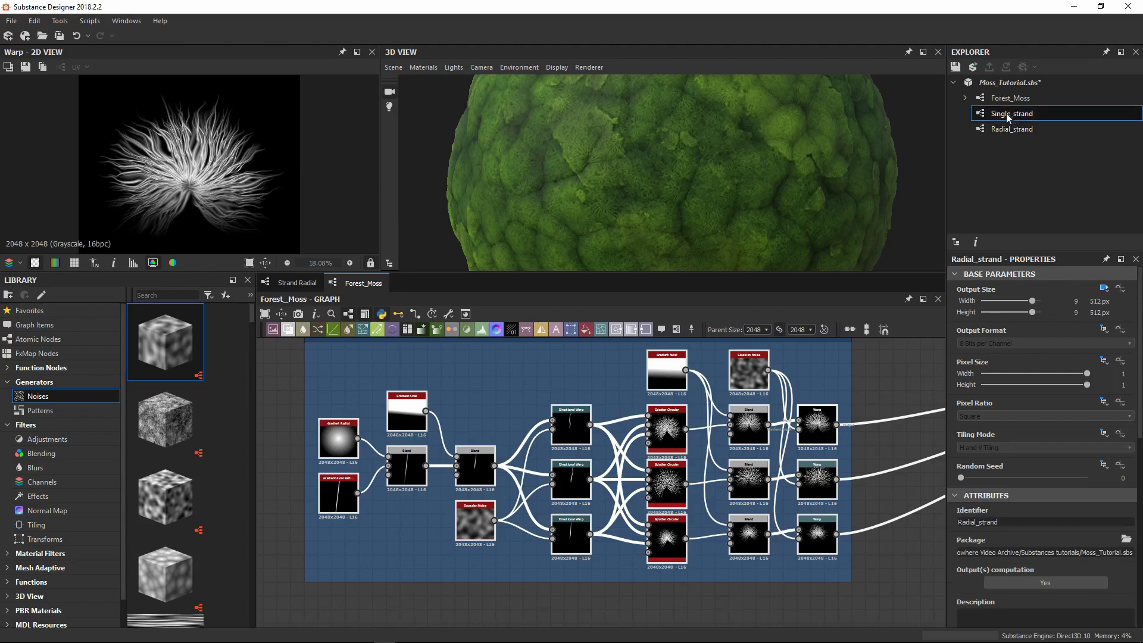
{"action": "double_click", "coordinate": [1008, 117]}
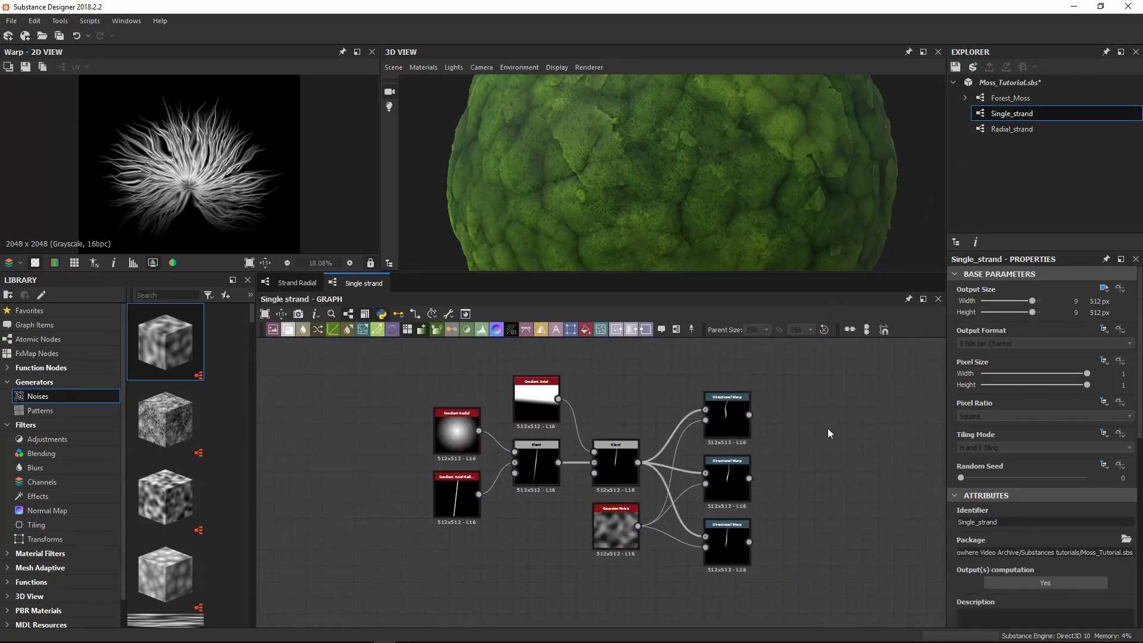
{"action": "left_click", "coordinate": [1010, 127]}
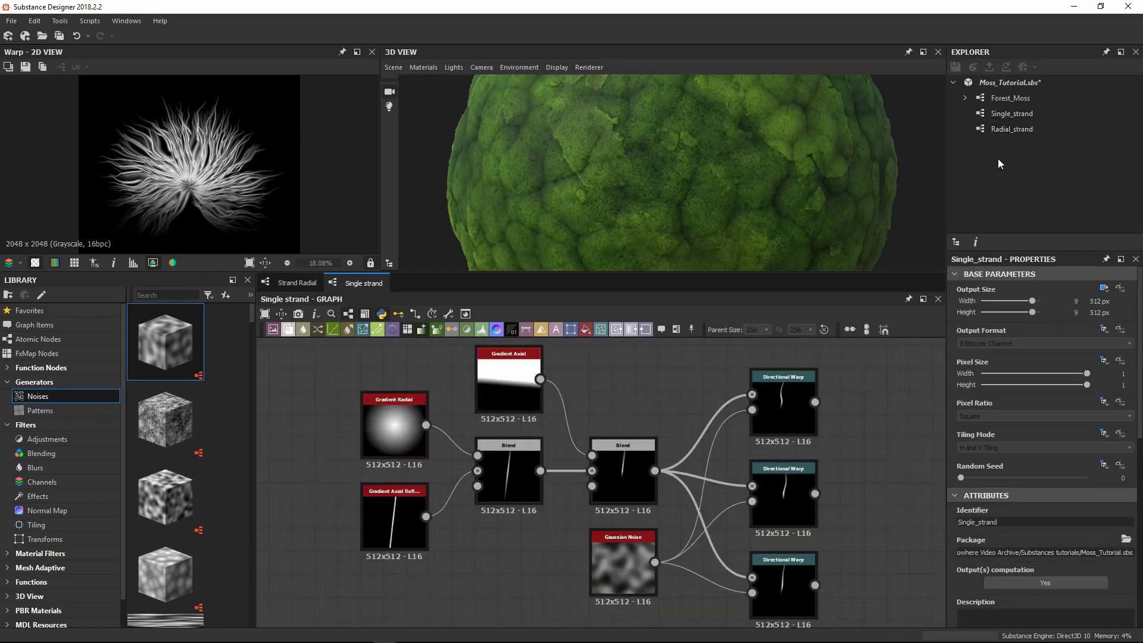
Step: Create two new packages and move the Single_strand graph into one and the Radial_strand graph into the other
{"action": "right_click", "coordinate": [999, 162]}
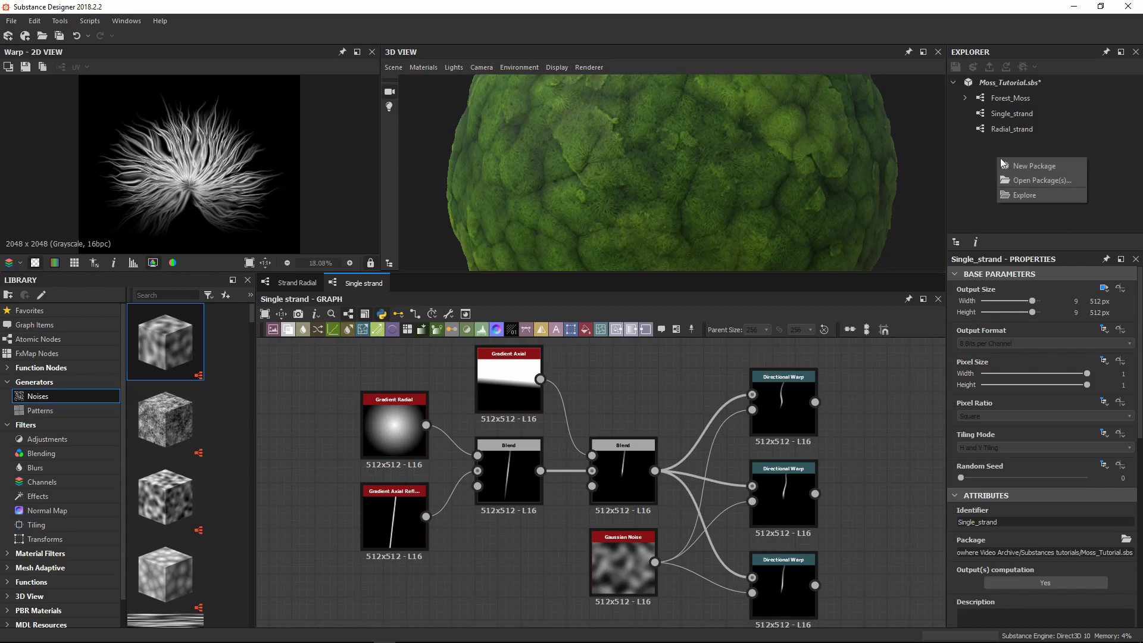
{"action": "left_click", "coordinate": [1019, 166]}
{"action": "right_click", "coordinate": [1010, 179]}
{"action": "left_click", "coordinate": [1027, 184]}
{"action": "left_click", "coordinate": [1009, 111]}
{"action": "left_click_drag", "start_coordinate": [998, 116], "coordinate": [1036, 162]}
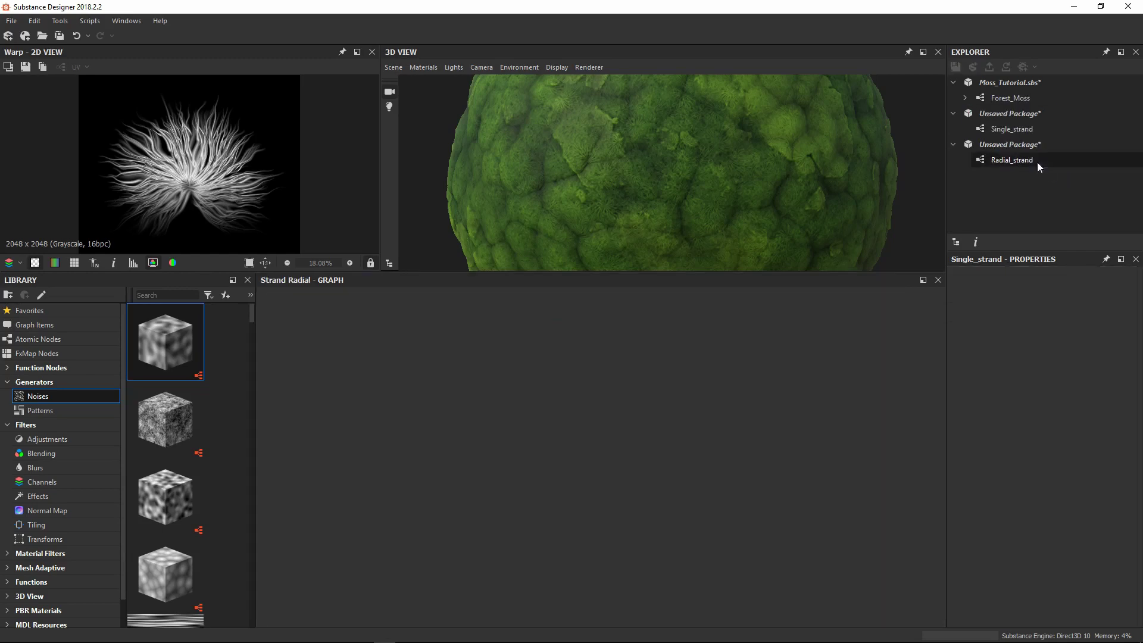
Step: Save the two new packages as Single_strand.sbs and Radial_strand.sbs in Documents/Allegorithmic/Substance Designer, and reopen the Single_strand graph
{"action": "left_click", "coordinate": [1028, 116]}
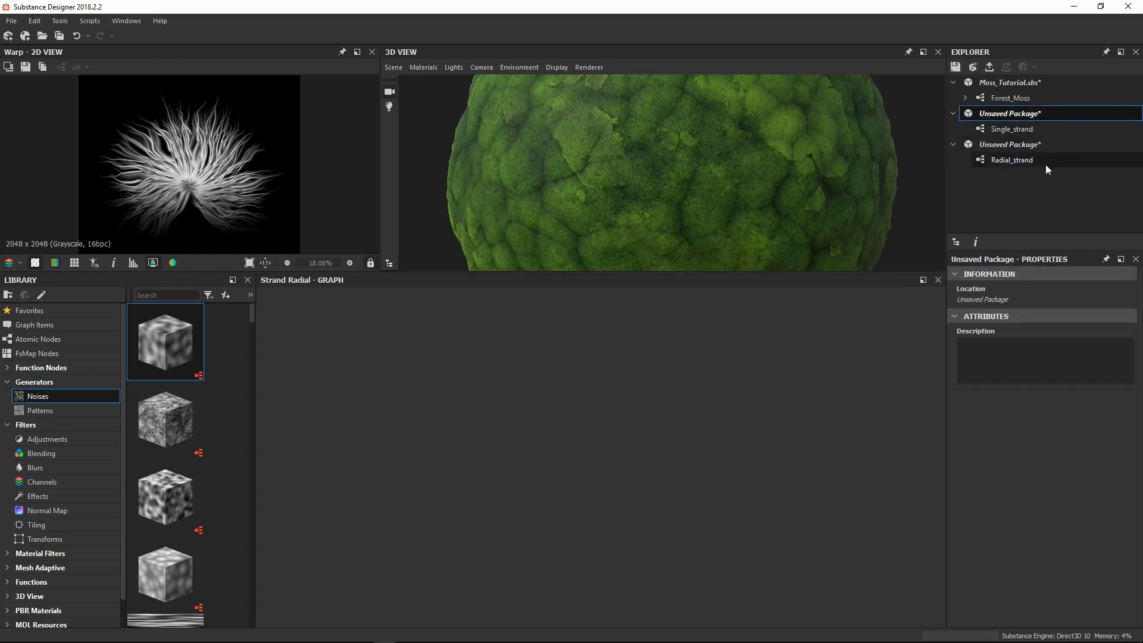
{"action": "key", "text": "ctrl+s"}
{"action": "key", "text": "Return"}
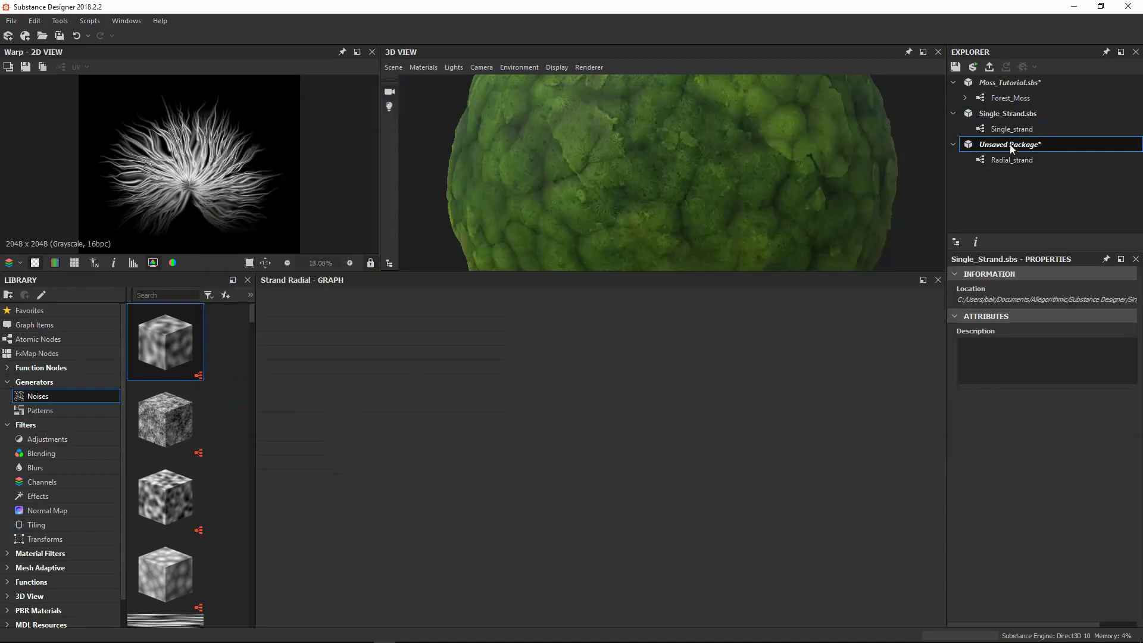
{"action": "key", "text": "ctrl+s"}
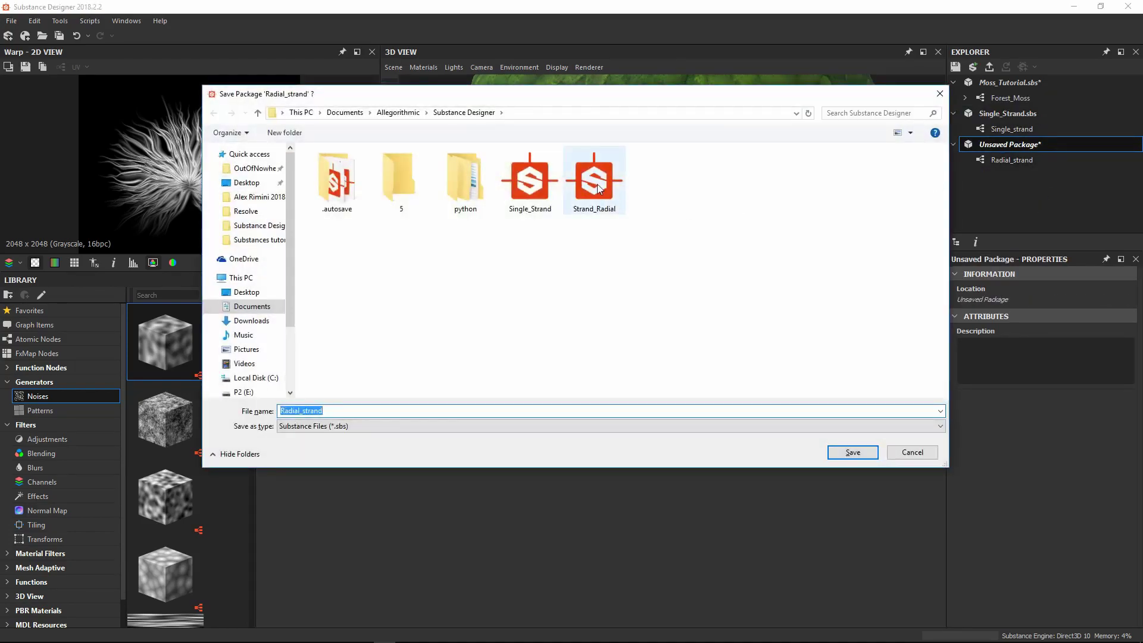
{"action": "key", "text": "Return"}
{"action": "double_click", "coordinate": [1005, 128]}
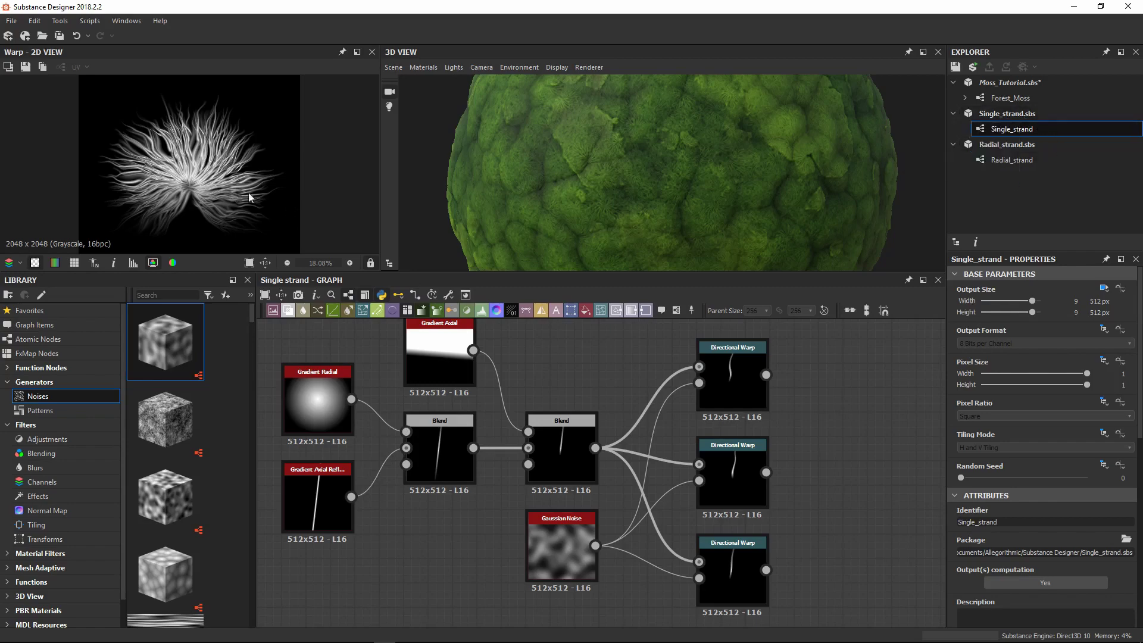
Step: In the user project preferences, remove the existing library path and add the Documents/Allegorithmic/Substance Designer folder as a library path
{"action": "left_click", "coordinate": [30, 23]}
{"action": "left_click", "coordinate": [59, 64]}
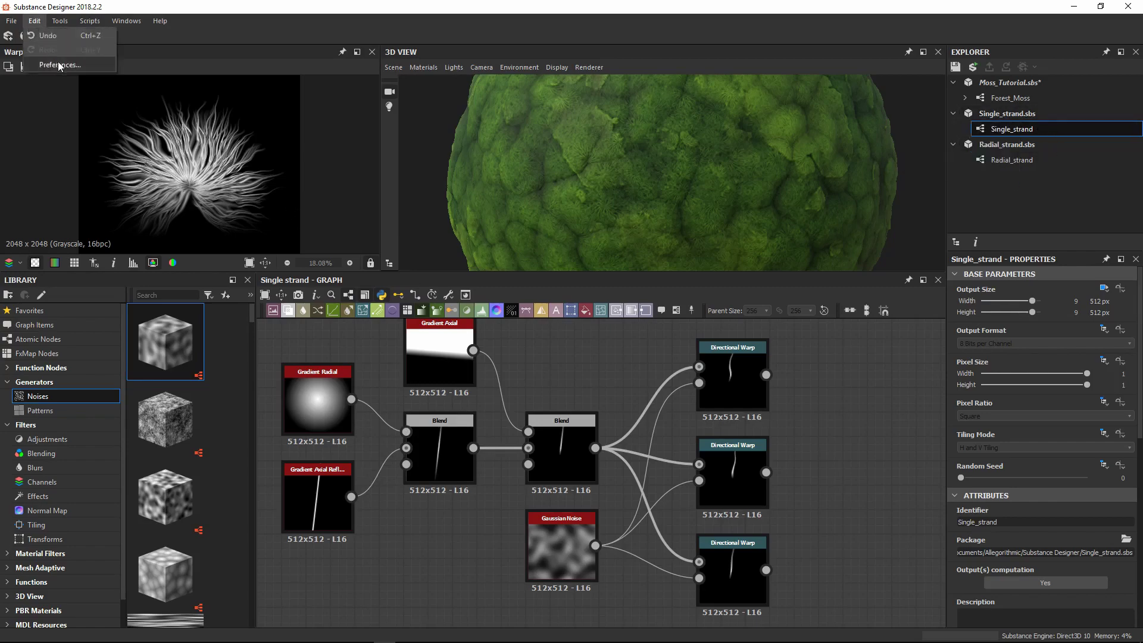
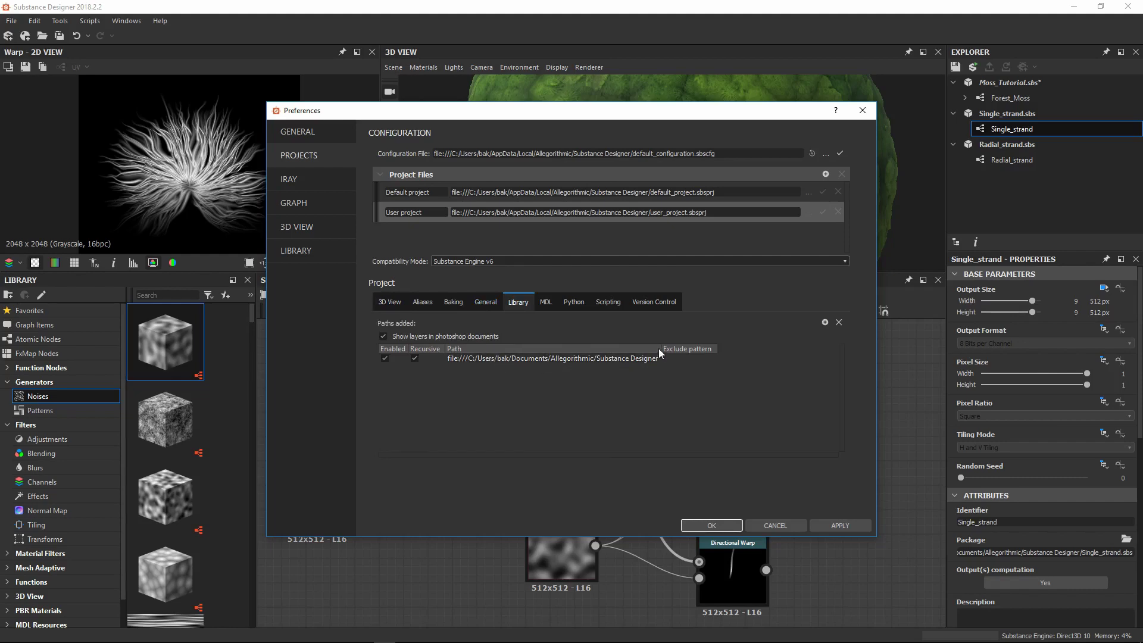
{"action": "key", "text": "Return"}
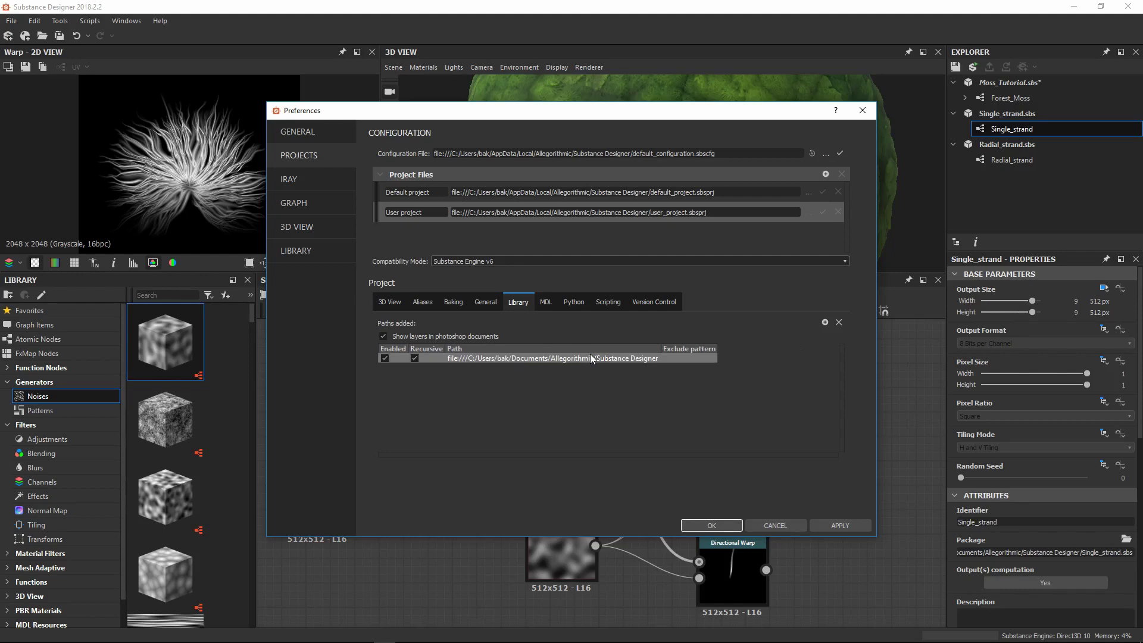
{"action": "left_click", "coordinate": [839, 322]}
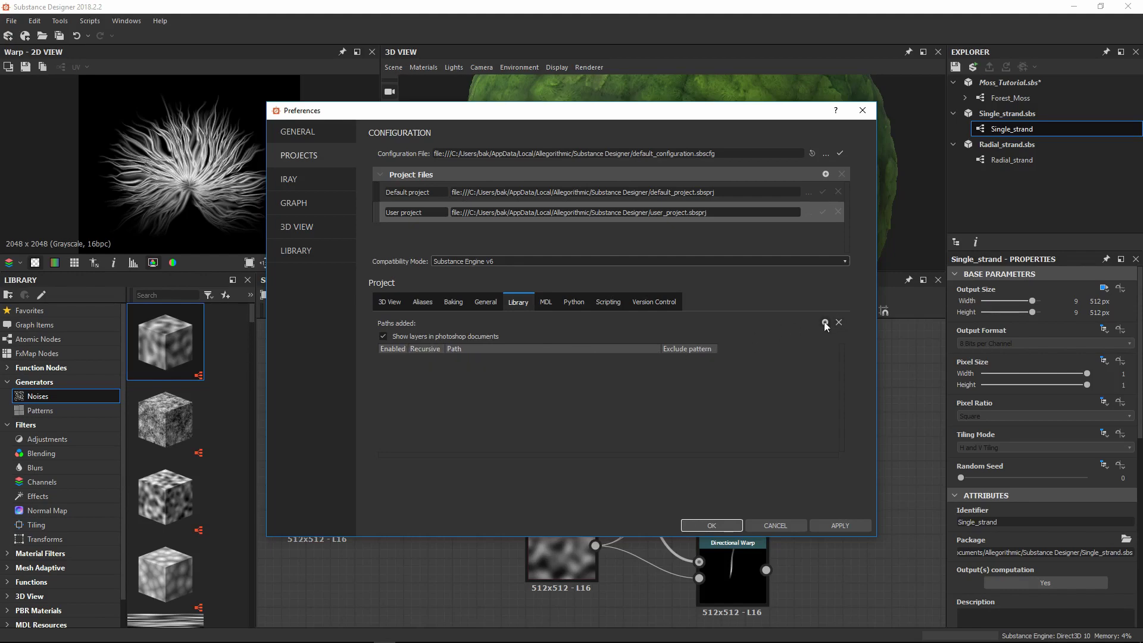
{"action": "left_click", "coordinate": [824, 322]}
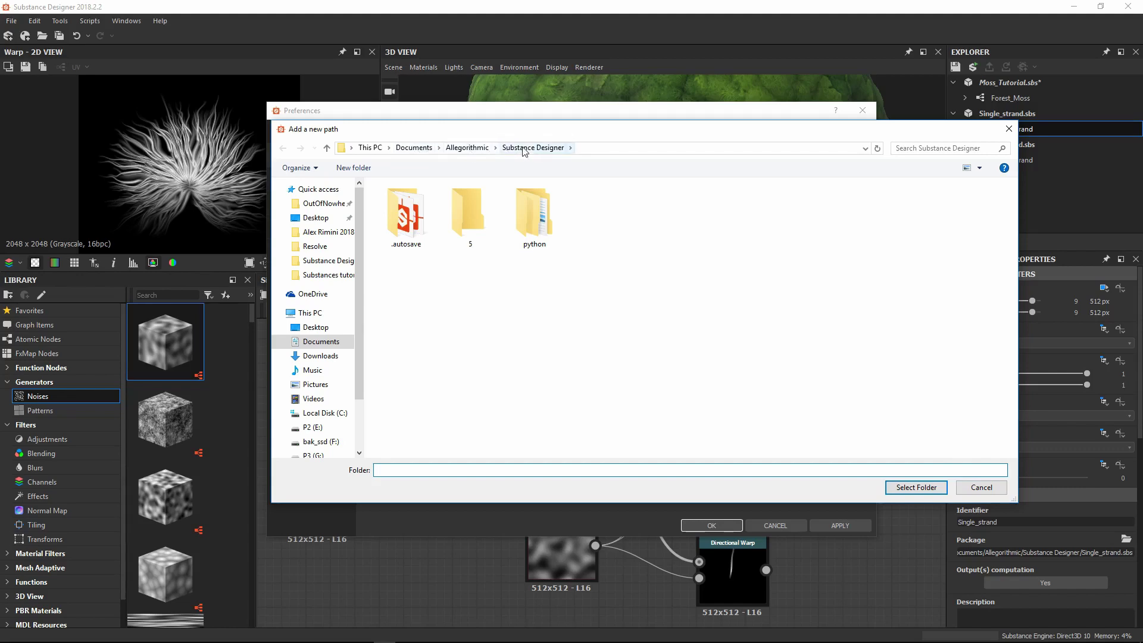
{"action": "left_click", "coordinate": [922, 490]}
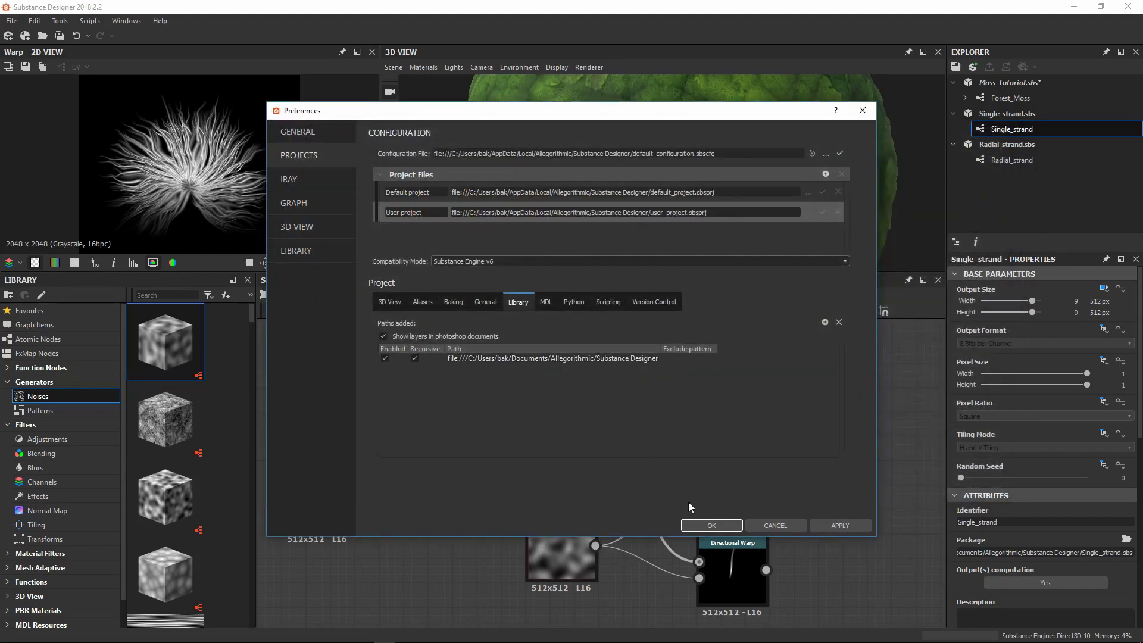
{"action": "left_click", "coordinate": [719, 528]}
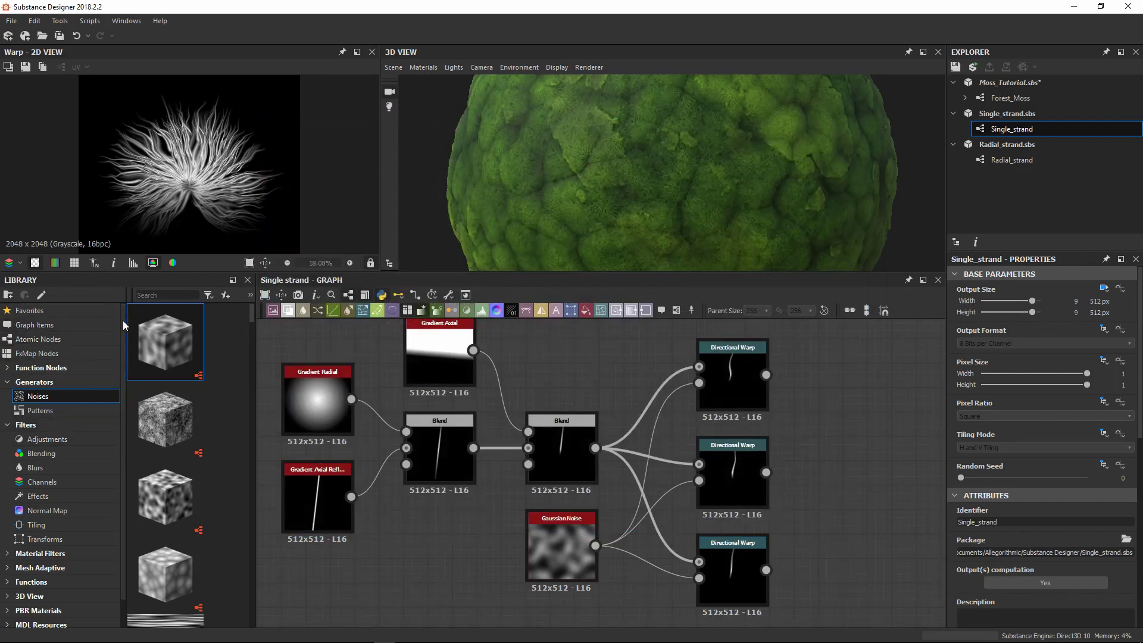
Step: Add a new folder to the library and name it Custom Nodes
{"action": "scroll", "coordinate": [122, 328], "scroll_direction": "down", "scroll_amount": 2}
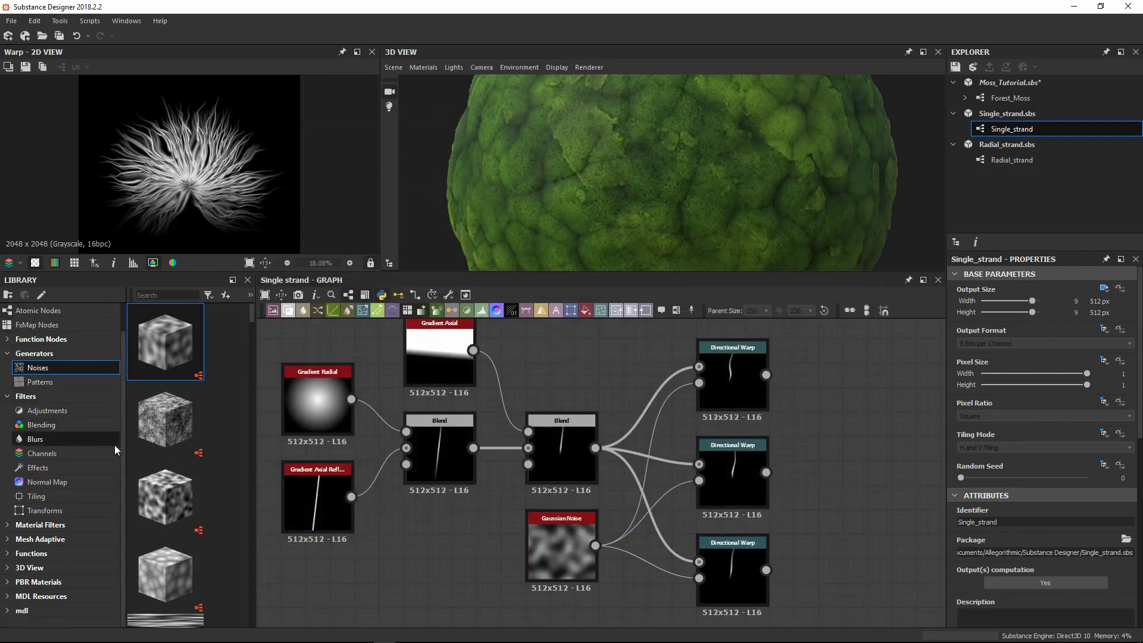
{"action": "left_click", "coordinate": [8, 296]}
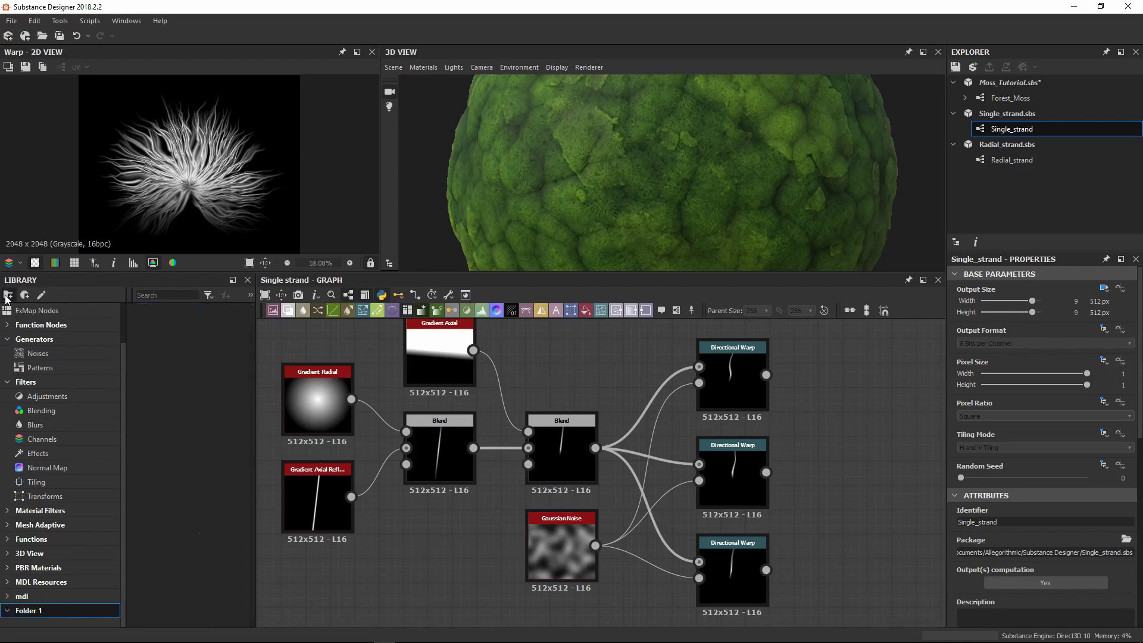
{"action": "right_click", "coordinate": [36, 611]}
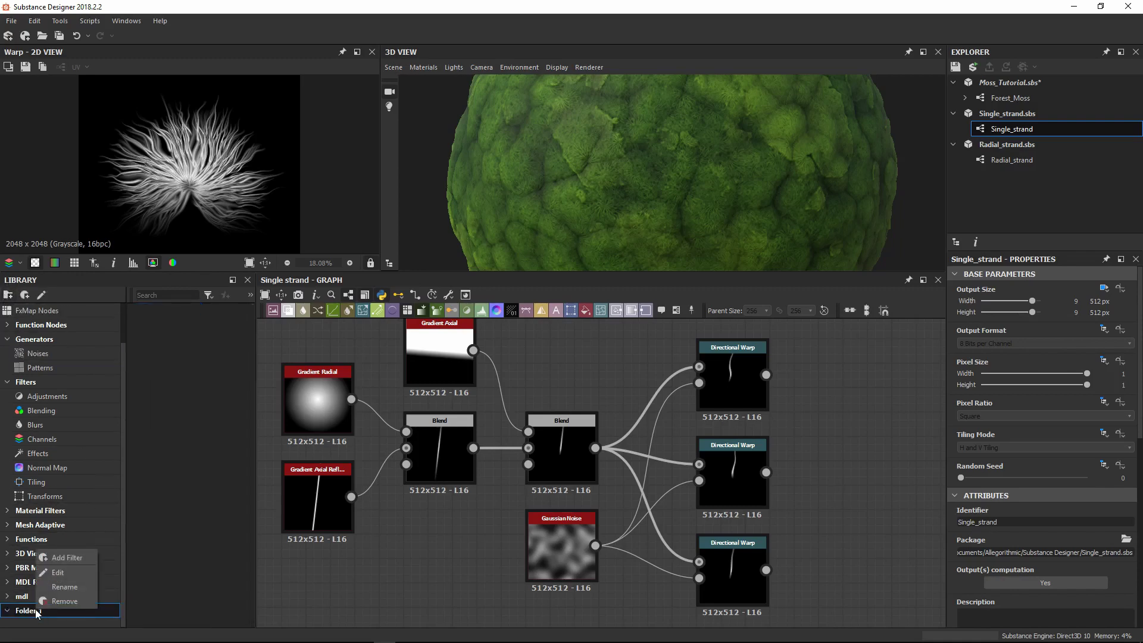
{"action": "left_click", "coordinate": [60, 574]}
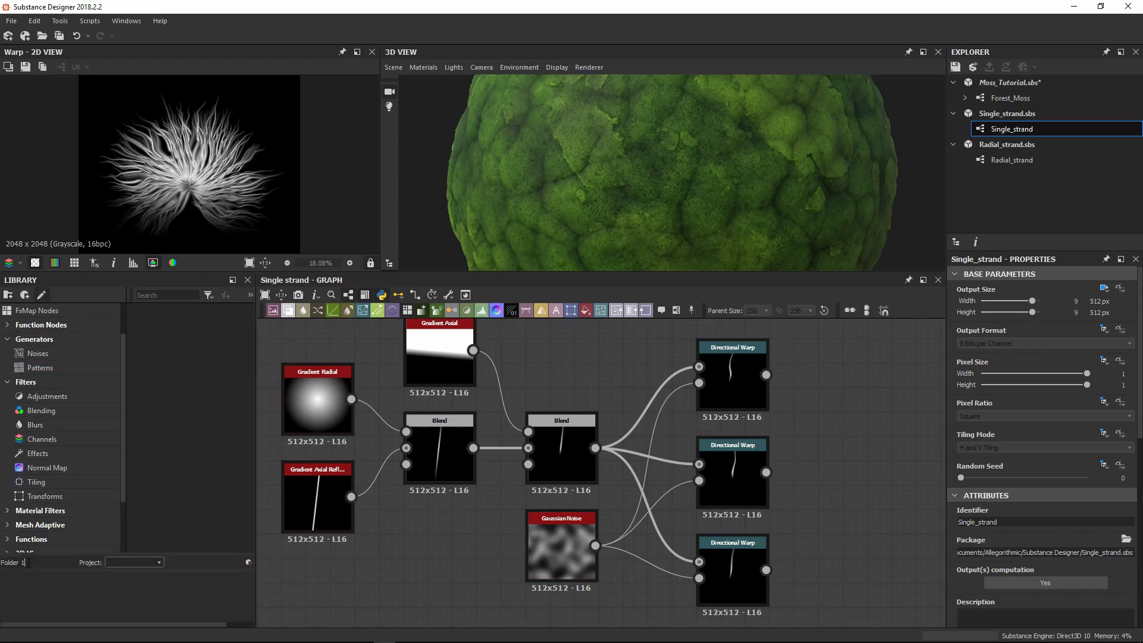
{"action": "key", "text": "BackSpace"}
{"action": "key", "text": "BackSpace"}
{"action": "key", "text": "BackSpace"}
{"action": "key", "text": "BackSpace"}
{"action": "key", "text": "BackSpace"}
{"action": "key", "text": "BackSpace"}
{"action": "key", "text": "BackSpace"}
{"action": "key", "text": "BackSpace"}
{"action": "type", "text": "Custom Nodes"}
{"action": "key", "text": "Return"}
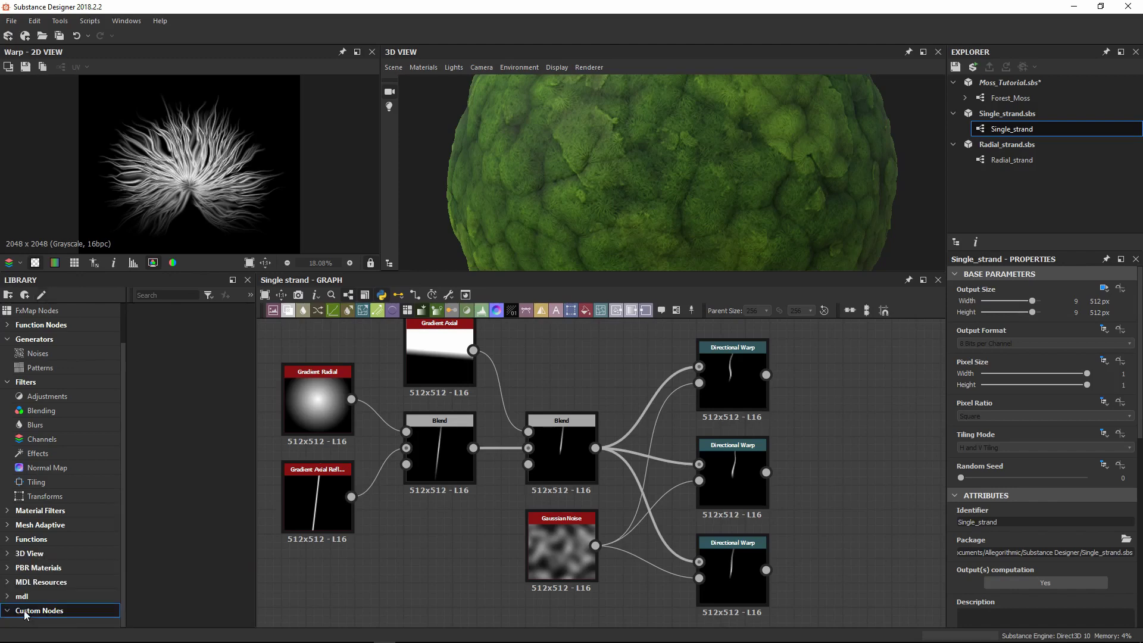
Step: Add a filter named Strands to the Custom Nodes library folder and assign it to the User project
{"action": "left_click", "coordinate": [24, 299]}
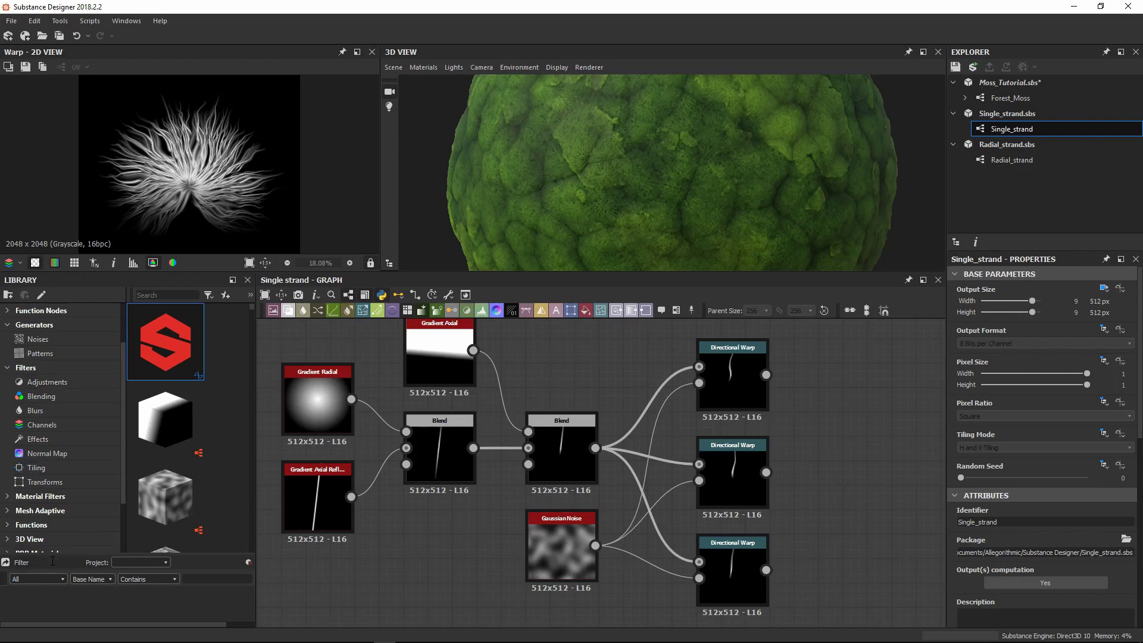
{"action": "double_click", "coordinate": [48, 562]}
{"action": "type", "text": "Strands"}
{"action": "left_click", "coordinate": [166, 562]}
Step: Set the Strands filter's condition to match Graph resources whose Url contains a given text
{"action": "left_click", "coordinate": [60, 579]}
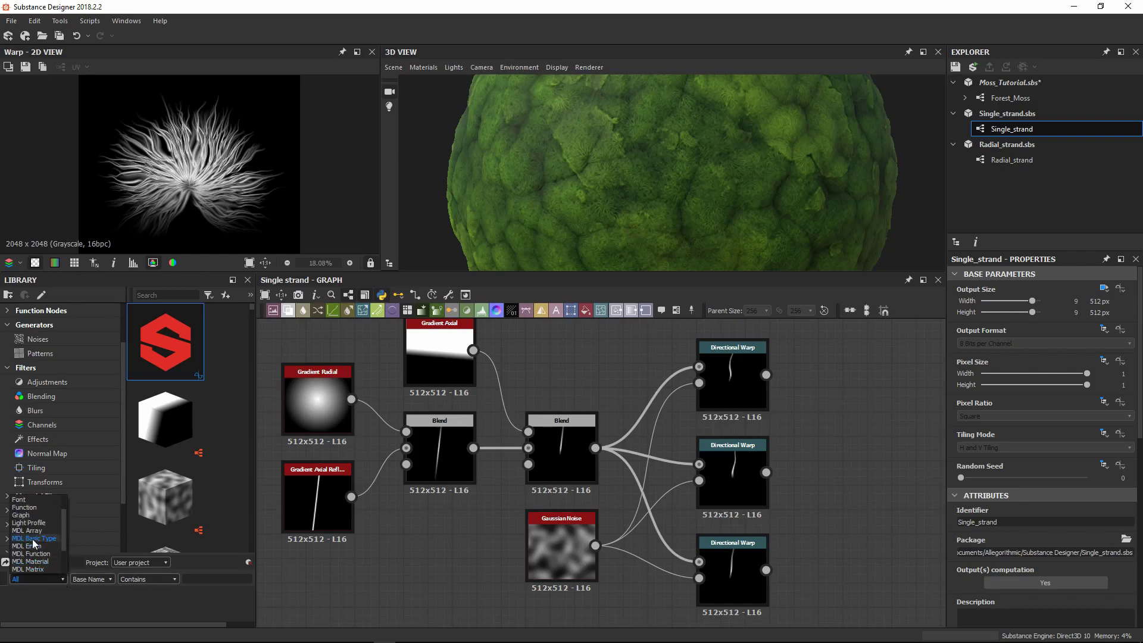
{"action": "left_click", "coordinate": [27, 515]}
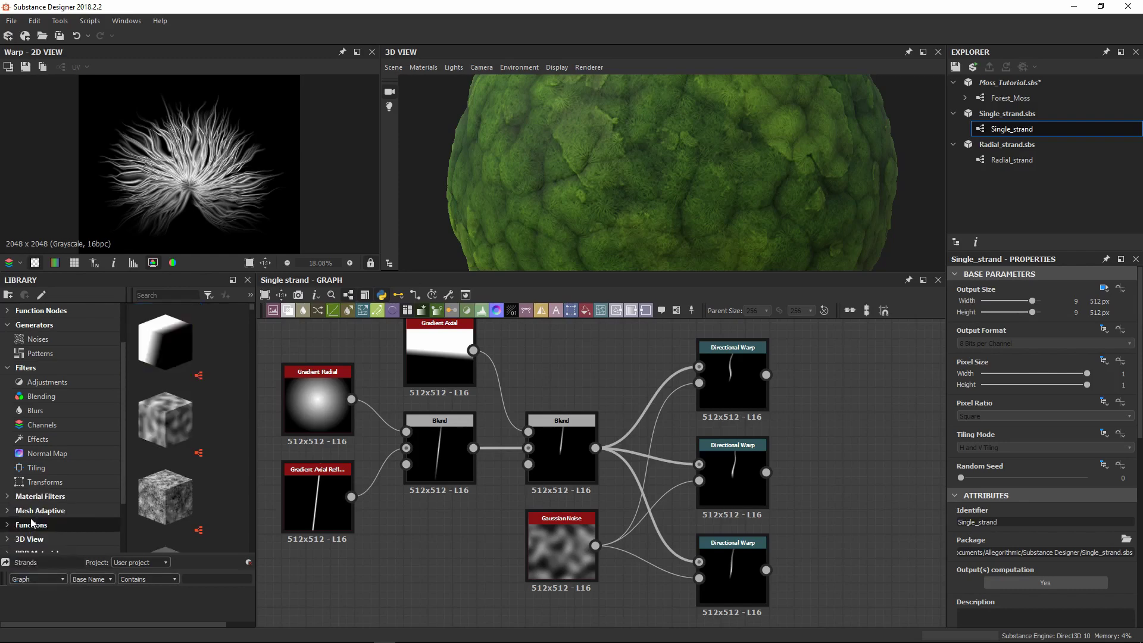
{"action": "left_click", "coordinate": [106, 578]}
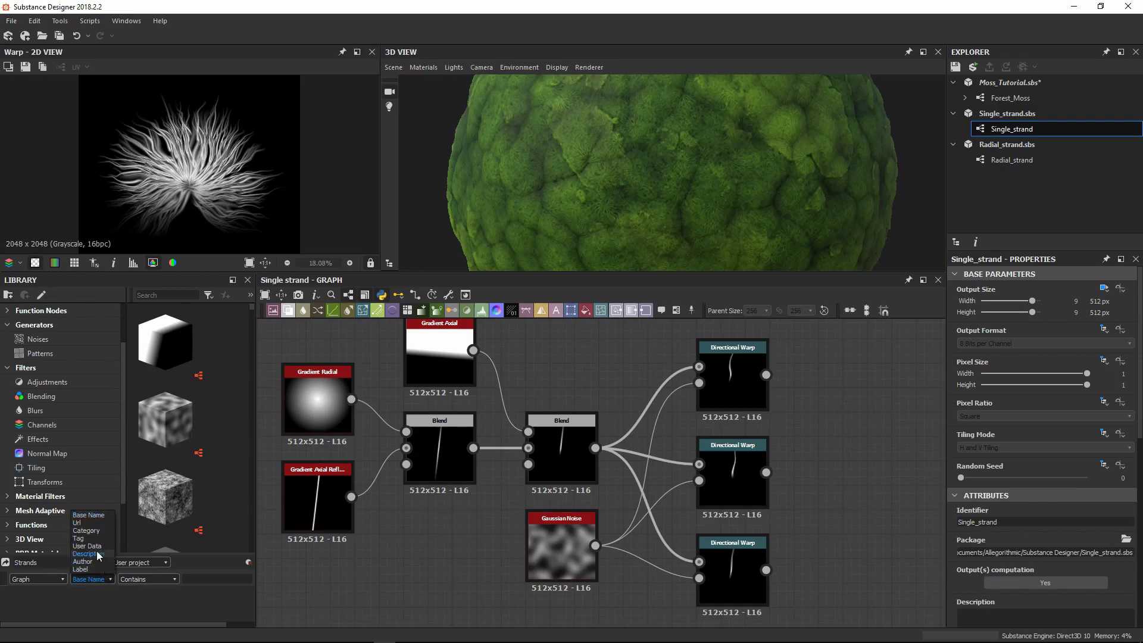
{"action": "left_click", "coordinate": [83, 522]}
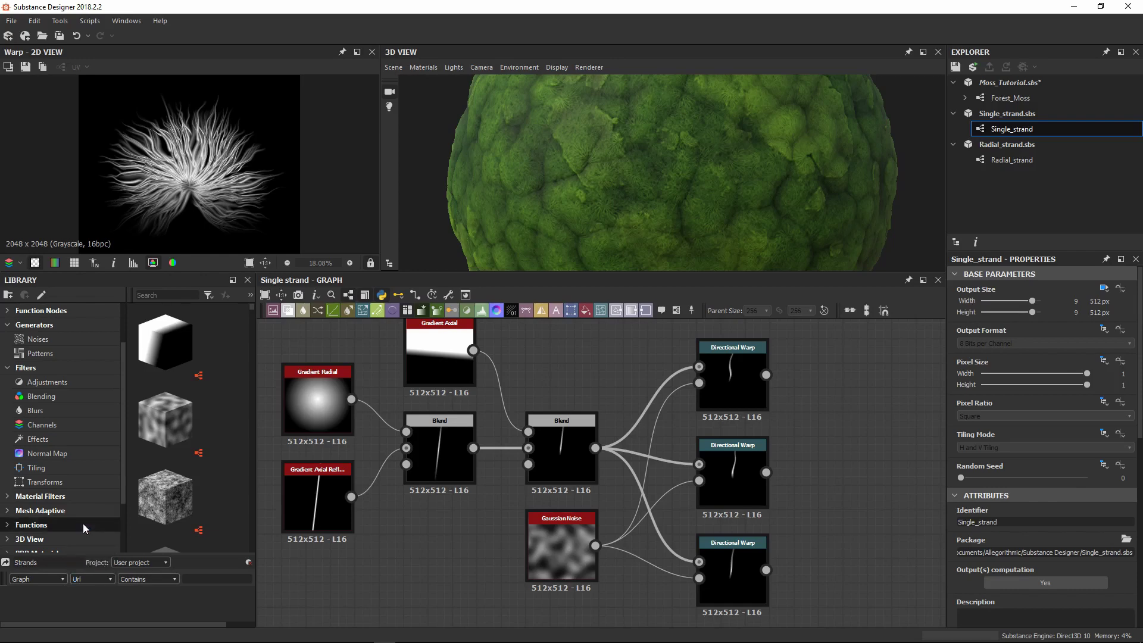
{"action": "left_click", "coordinate": [156, 576]}
{"action": "left_click", "coordinate": [225, 581]}
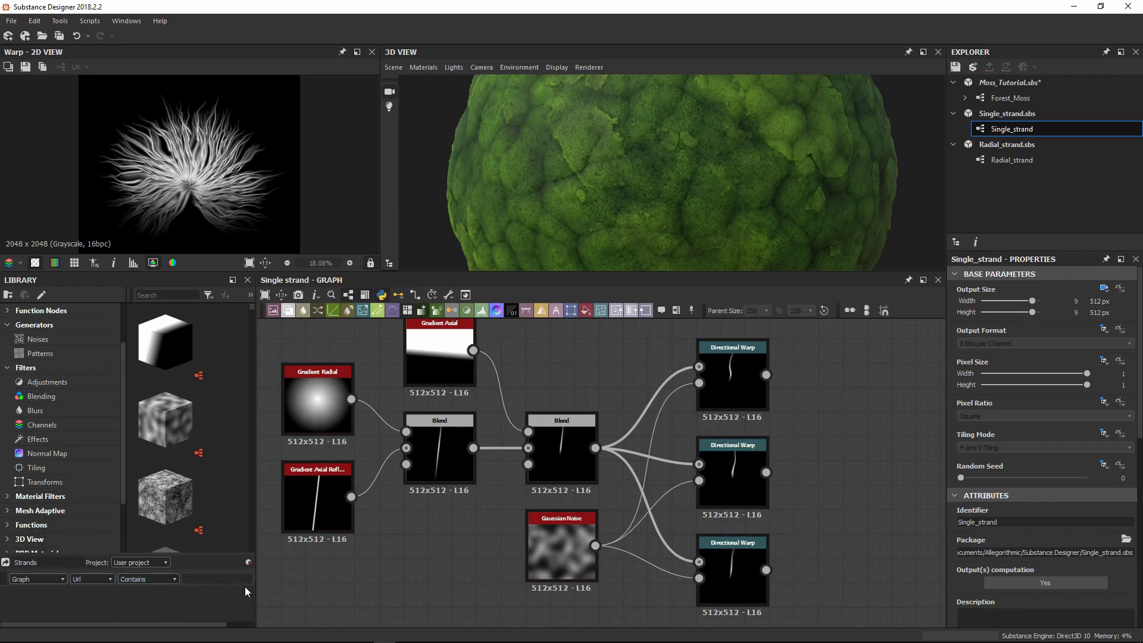
Step: Copy the Documents/Allegorithmic/Substance Designer folder path from File Explorer and paste it as the Strands filter's Url text in Substance Designer
{"action": "key", "text": "alt+Tab"}
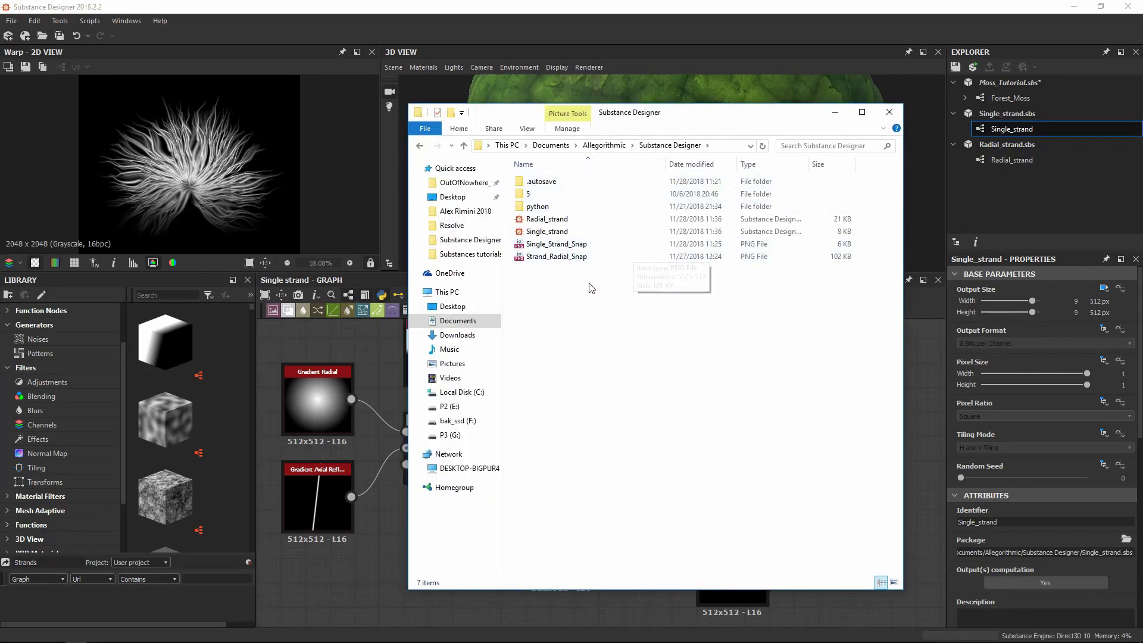
{"action": "right_click", "coordinate": [723, 149]}
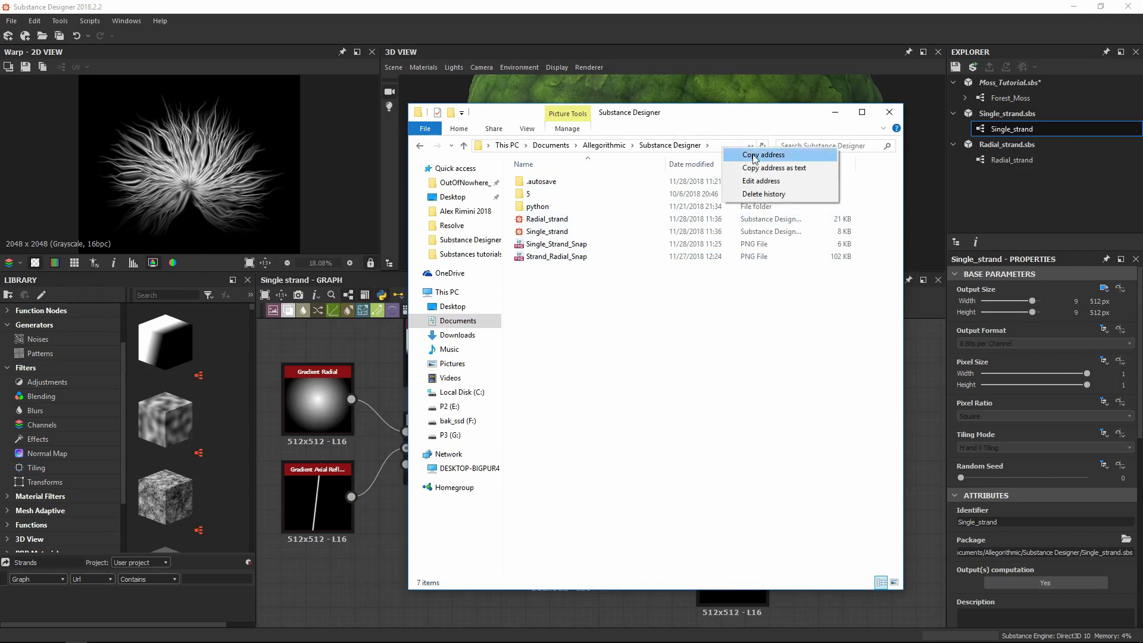
{"action": "left_click", "coordinate": [752, 156]}
{"action": "left_click", "coordinate": [716, 149]}
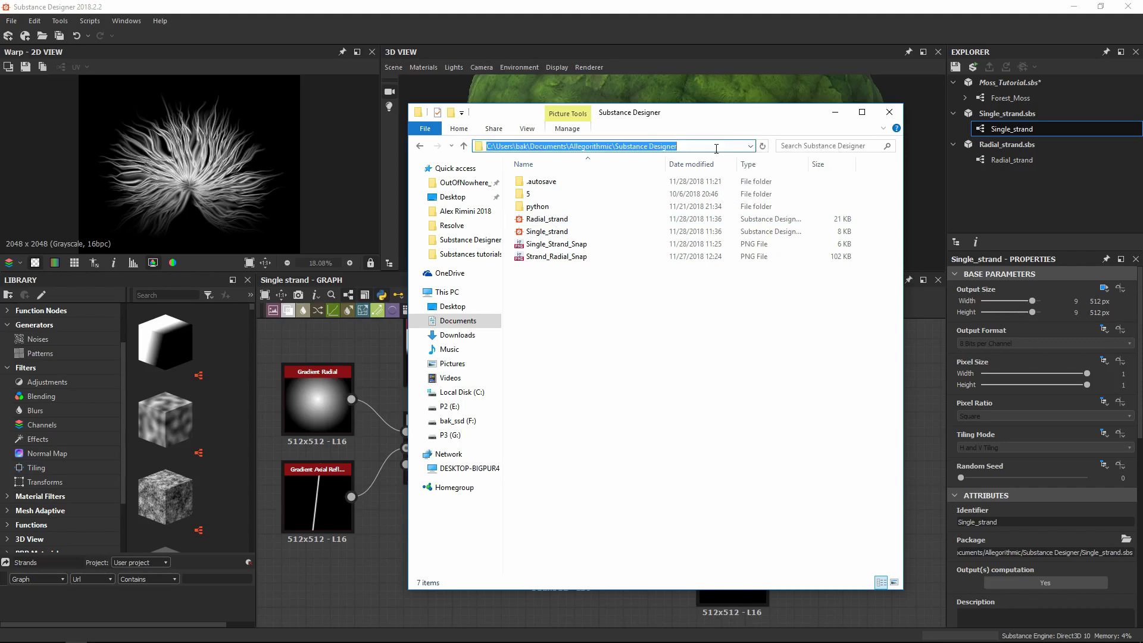
{"action": "right_click", "coordinate": [704, 145]}
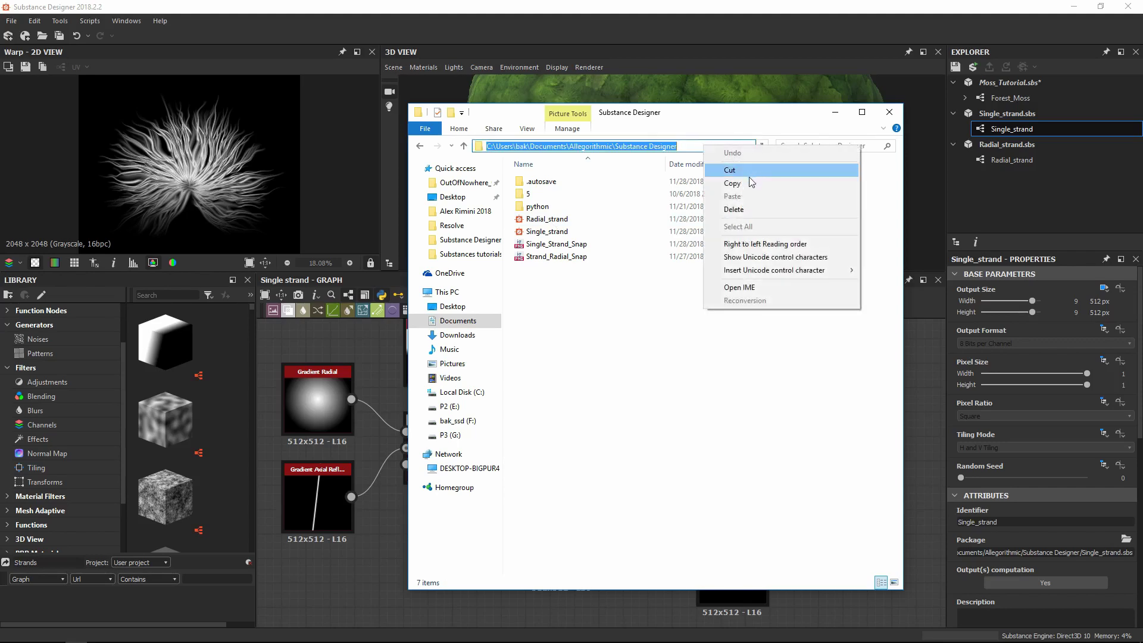
{"action": "left_click", "coordinate": [749, 183]}
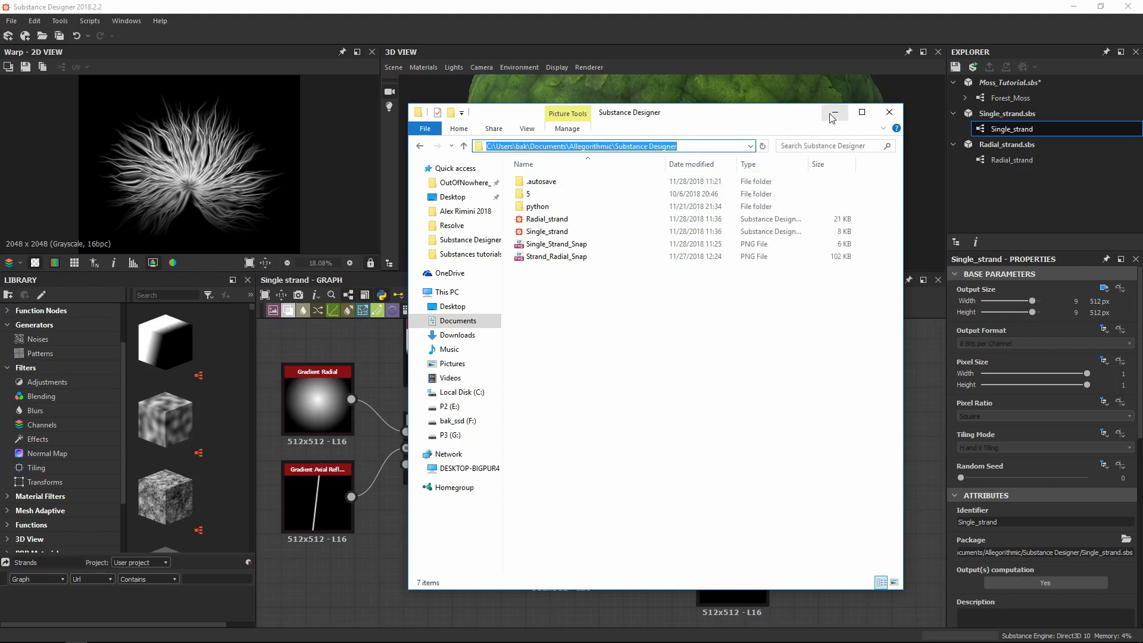
{"action": "left_click", "coordinate": [833, 113]}
{"action": "right_click", "coordinate": [213, 576]}
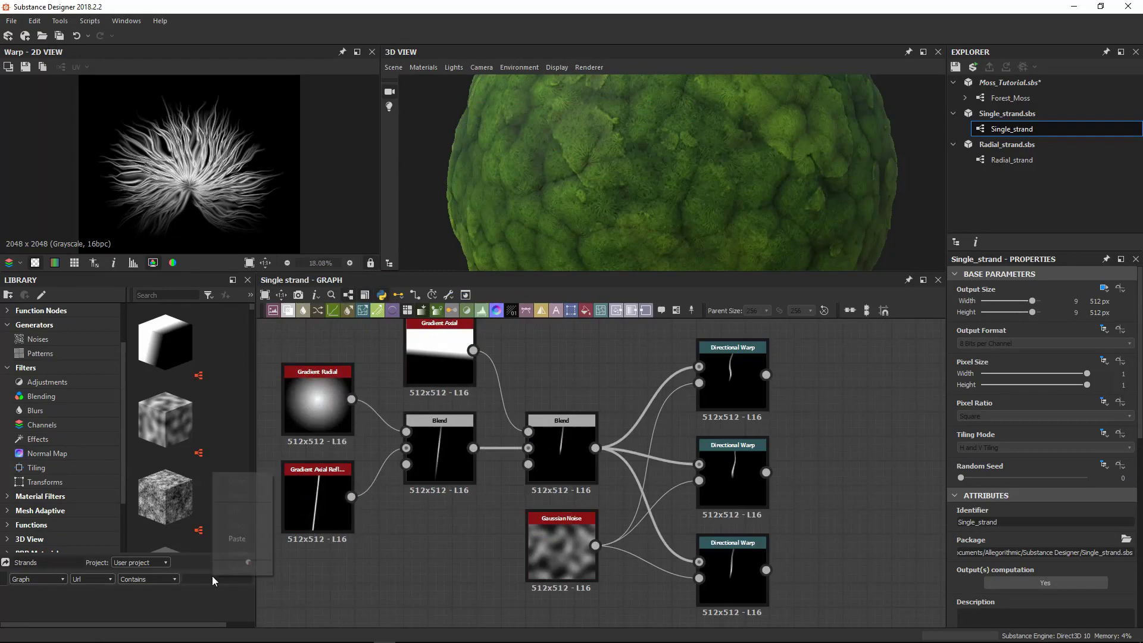
{"action": "left_click", "coordinate": [229, 542]}
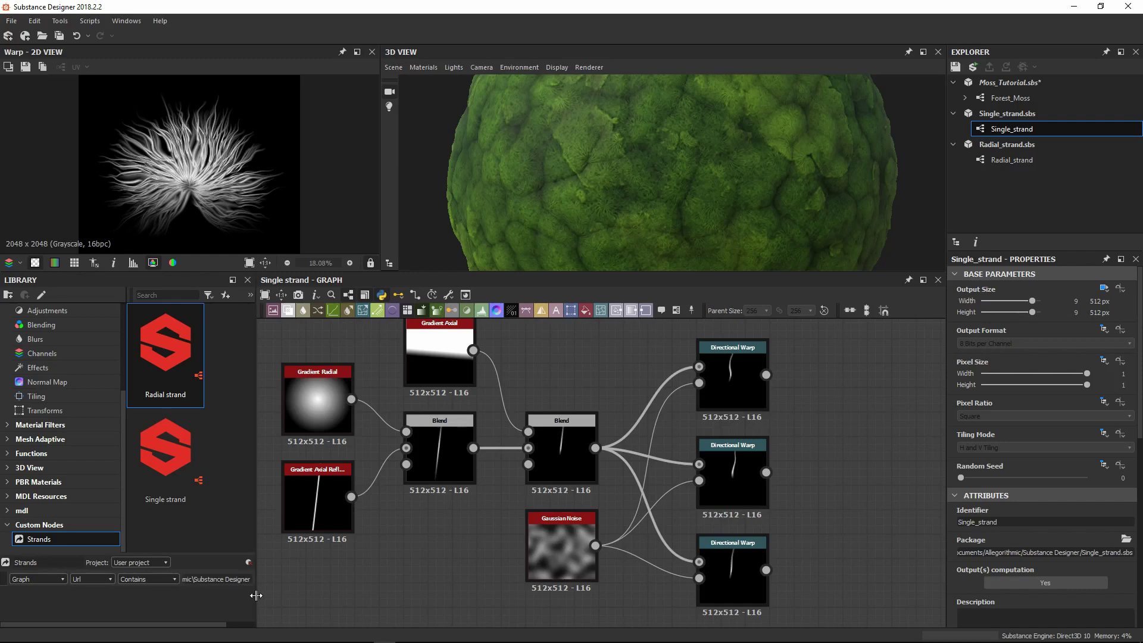
{"action": "left_click_drag", "start_coordinate": [256, 595], "coordinate": [308, 598]}
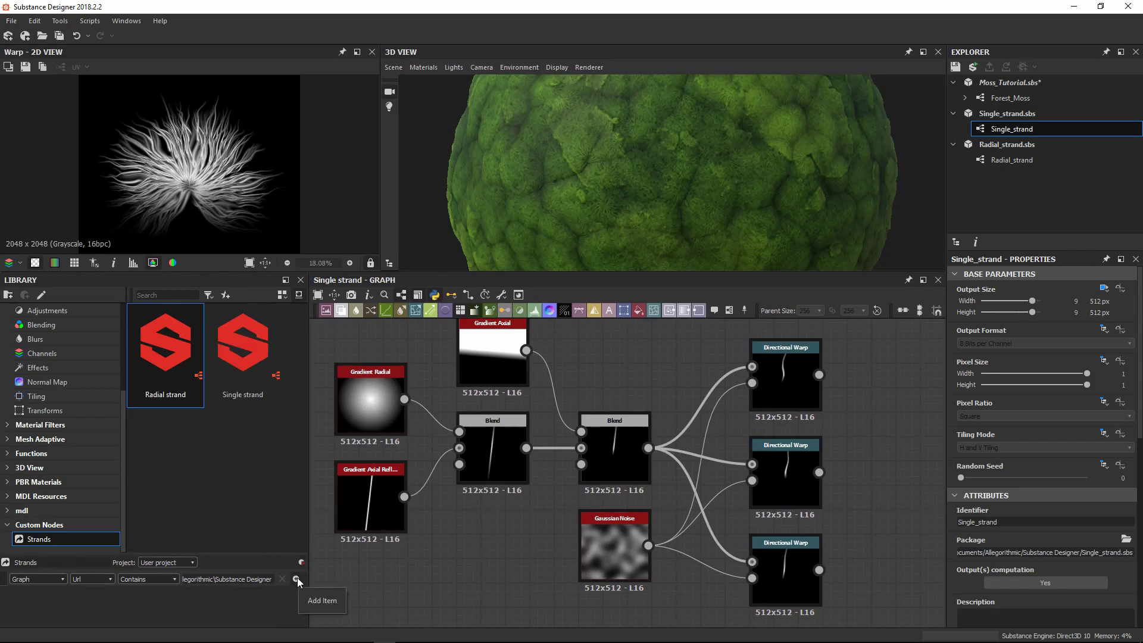
Step: Add a second condition to the Strands filter matching Graph resources whose Base Name contains strand
{"action": "left_click", "coordinate": [297, 579]}
{"action": "left_click", "coordinate": [55, 593]}
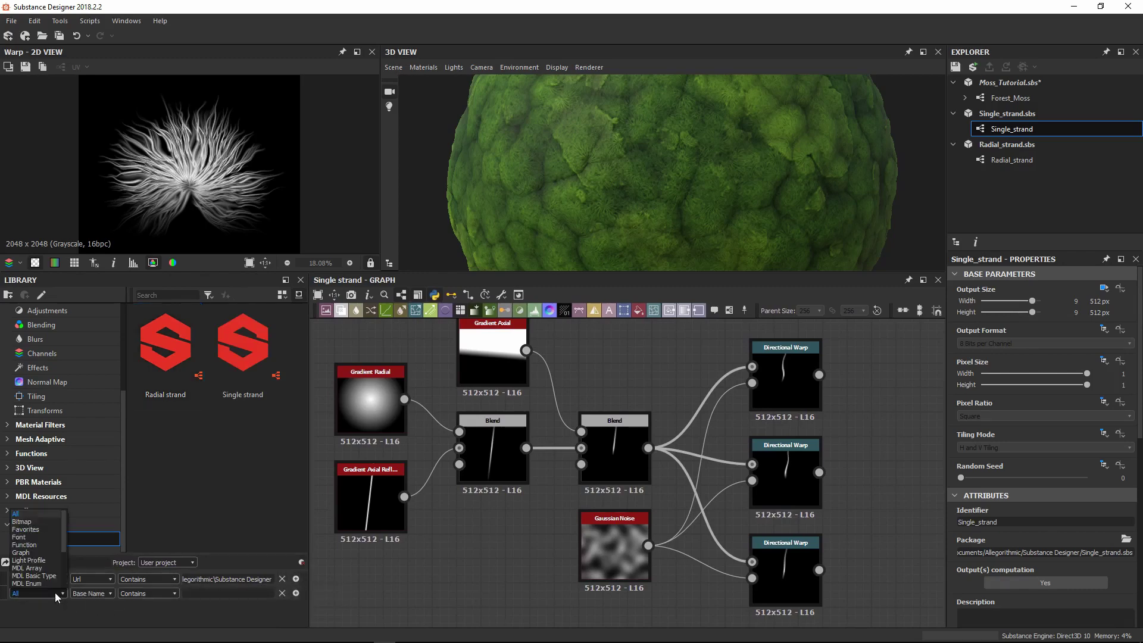
{"action": "left_click", "coordinate": [38, 530]}
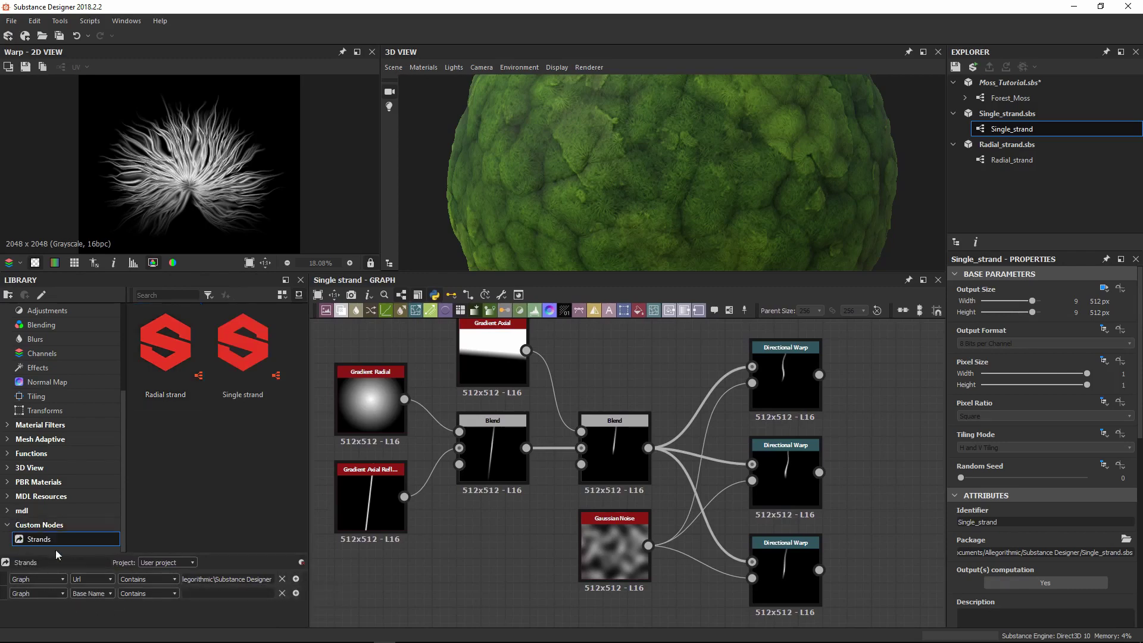
{"action": "left_click", "coordinate": [198, 593]}
{"action": "type", "text": "strand"}
Step: Set the Single_strand graph's output size to Relative to Parent
{"action": "scroll", "coordinate": [794, 437], "scroll_direction": "down", "scroll_amount": 4}
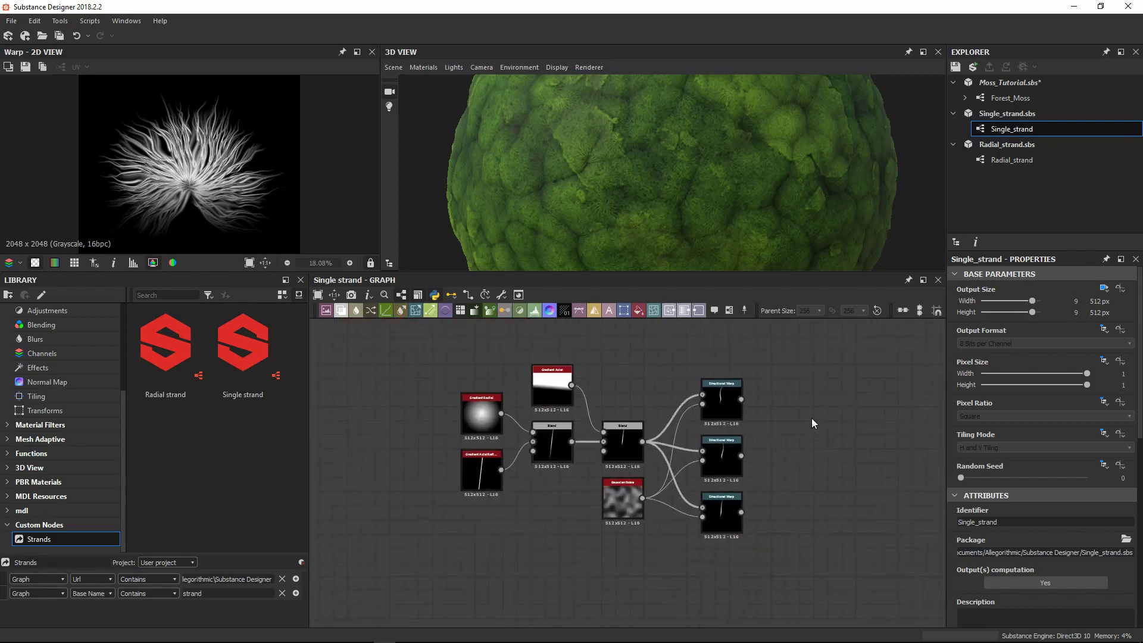
{"action": "left_click", "coordinate": [1104, 288]}
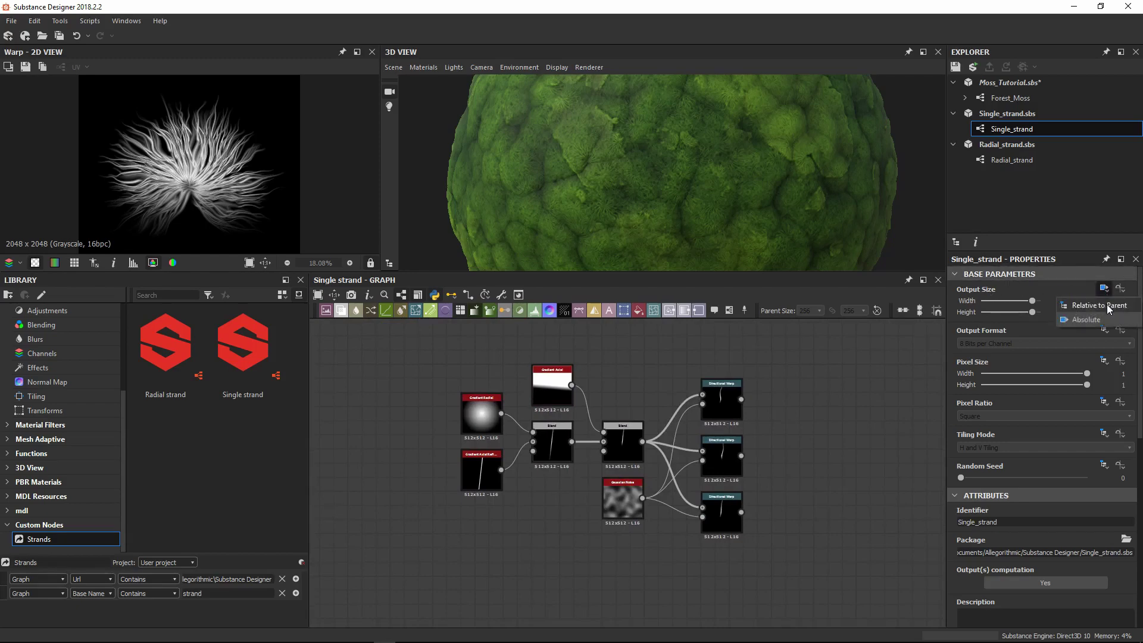
{"action": "left_click", "coordinate": [1104, 306]}
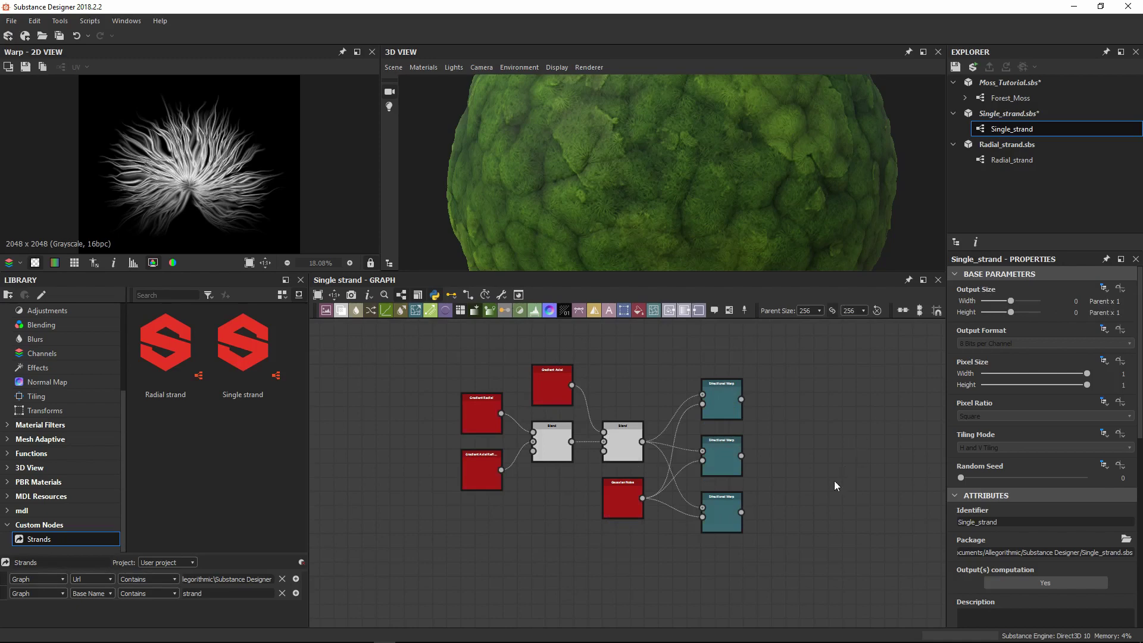
Step: Delete the two lower Directional Warp nodes and move the remaining one in line with the last Blend node
{"action": "scroll", "coordinate": [785, 462], "scroll_direction": "up", "scroll_amount": 3}
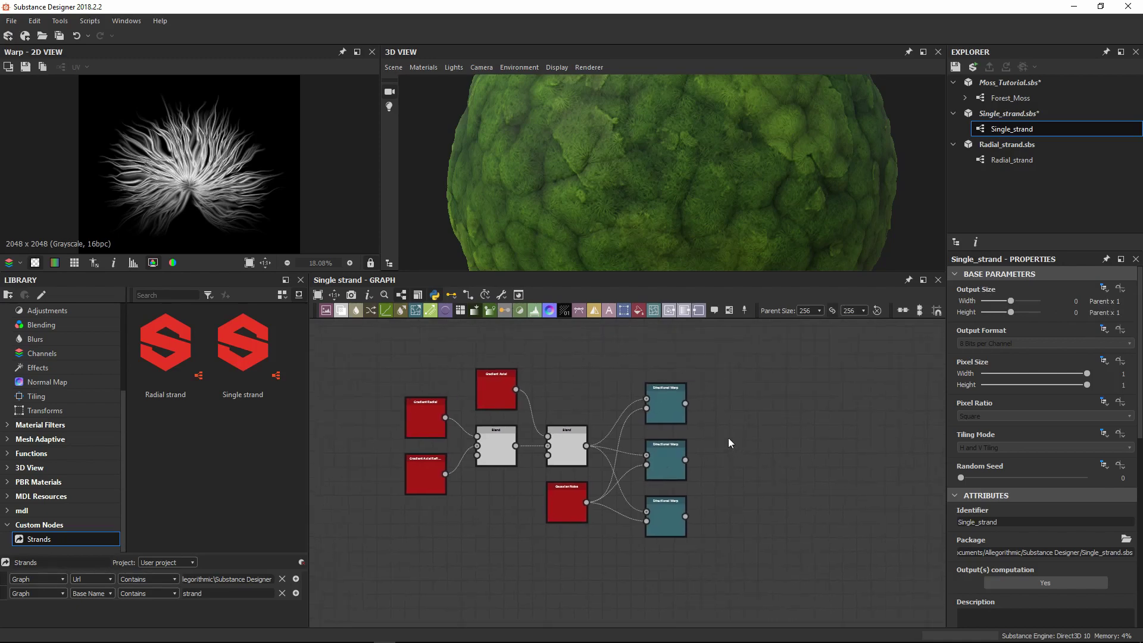
{"action": "middle_click_drag", "start_coordinate": [725, 442], "coordinate": [804, 450]}
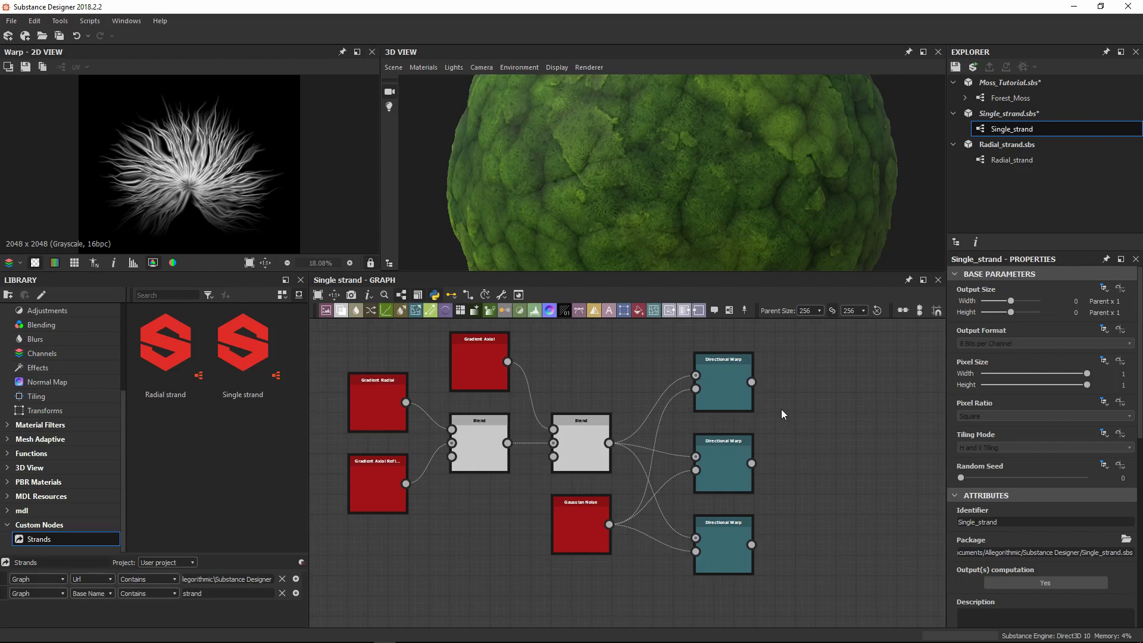
{"action": "double_click", "coordinate": [723, 389]}
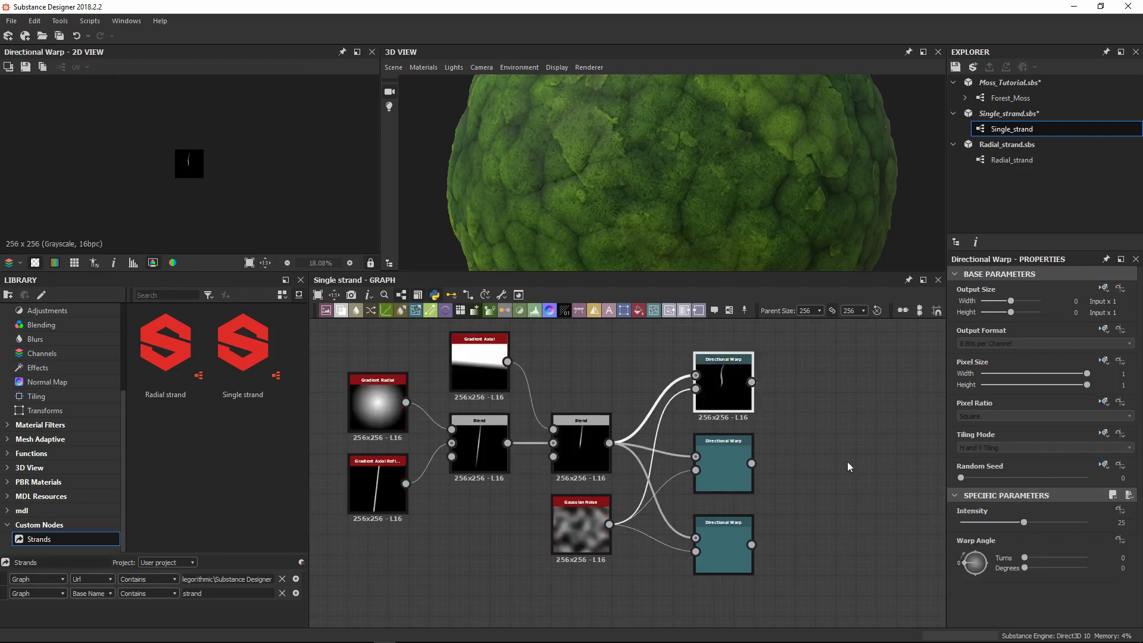
{"action": "left_click_drag", "start_coordinate": [848, 462], "coordinate": [703, 586]}
{"action": "key", "text": "Delete"}
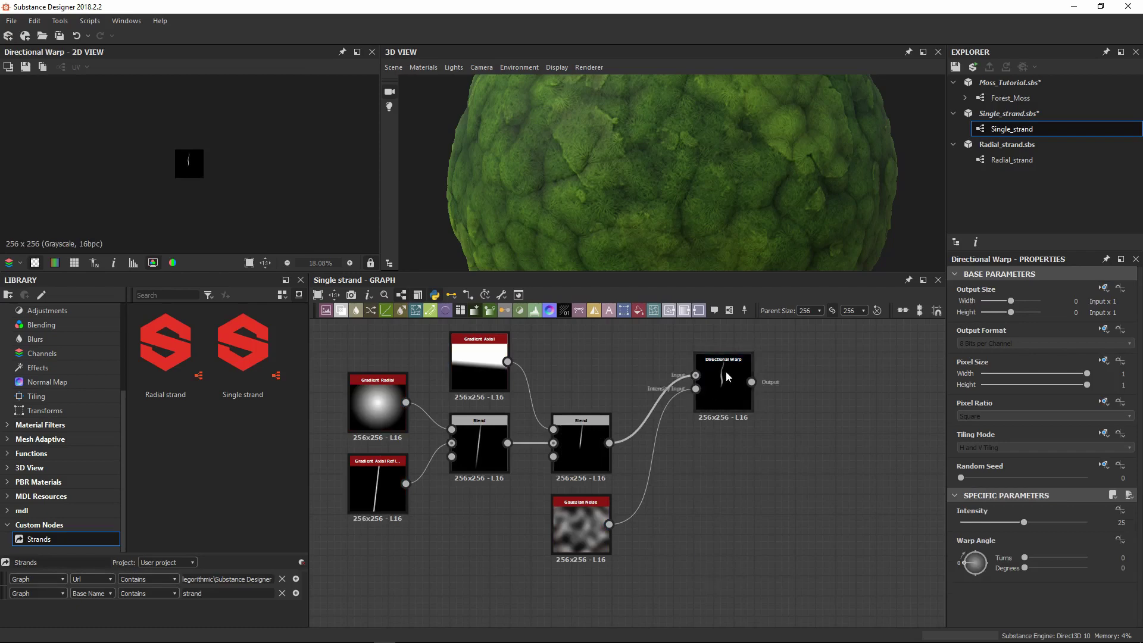
{"action": "left_click_drag", "start_coordinate": [726, 370], "coordinate": [712, 447]}
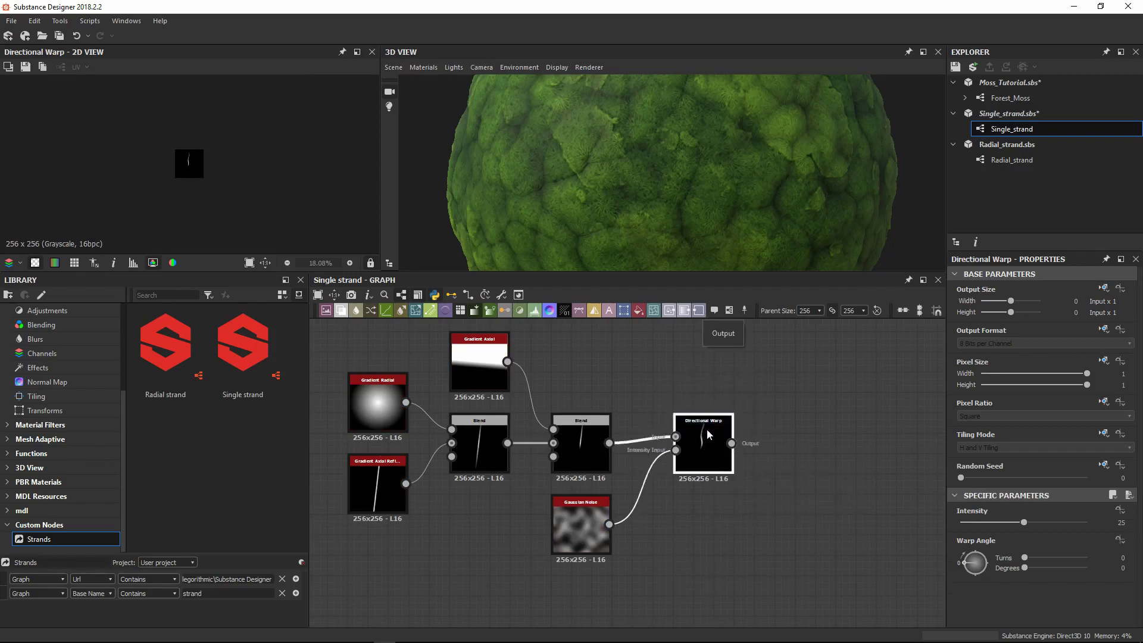
Step: Add an Output node fed by the Directional Warp and place it directly beside it
{"action": "left_click", "coordinate": [700, 312]}
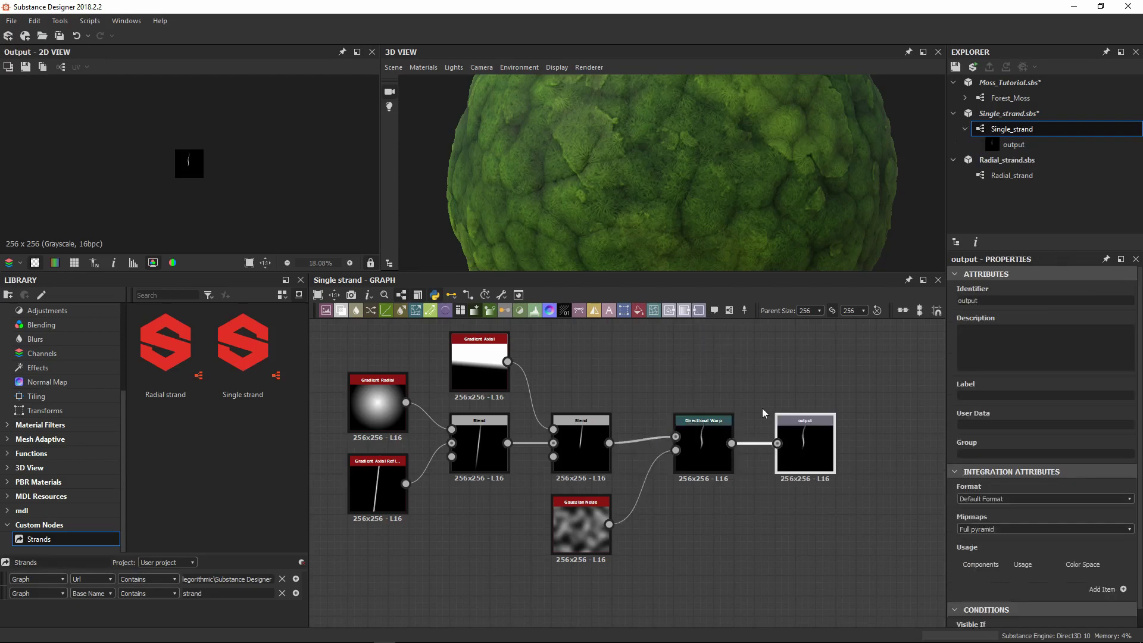
{"action": "left_click_drag", "start_coordinate": [809, 452], "coordinate": [789, 450]}
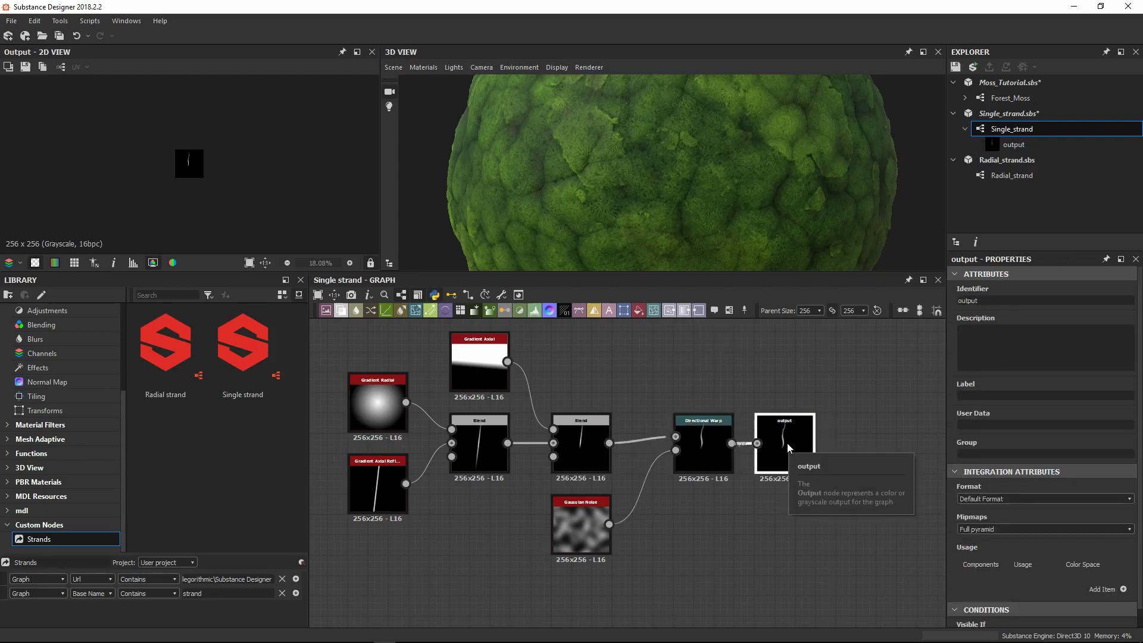
{"action": "key", "text": "f"}
Step: Set the Gaussian Noise node's Scale to 7 and Disorder to 0.69 while previewing the output at 100%
{"action": "left_click", "coordinate": [637, 543]}
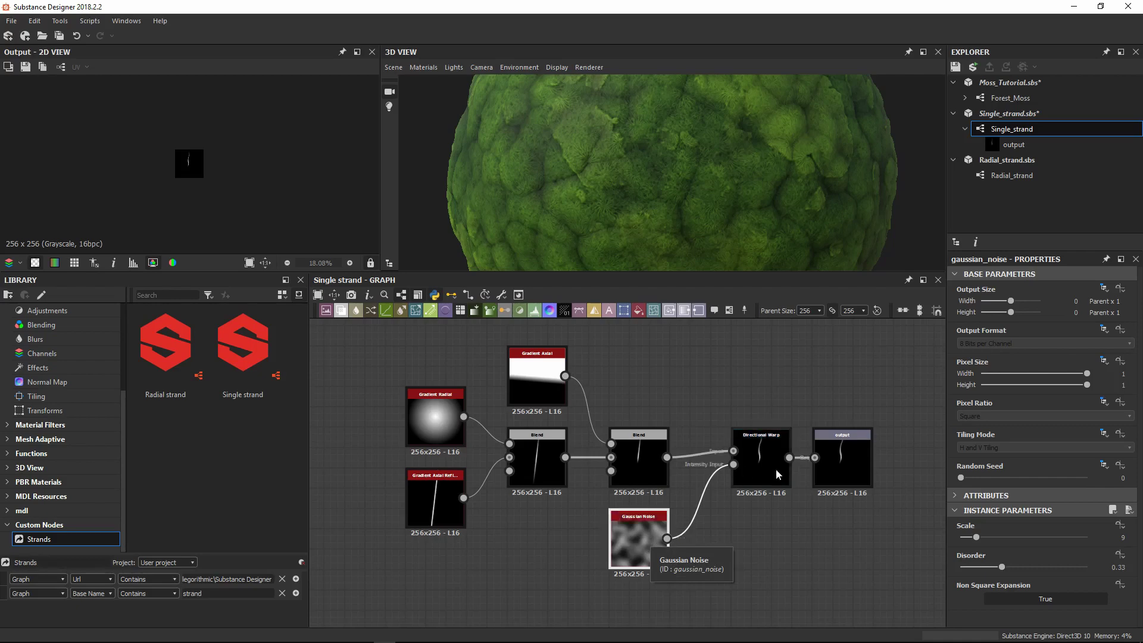
{"action": "mouse_move", "coordinate": [1004, 572]}
{"action": "left_mouse_down"}
{"action": "mouse_move", "coordinate": [1051, 573]}
{"action": "mouse_move", "coordinate": [999, 573]}
{"action": "left_mouse_up"}
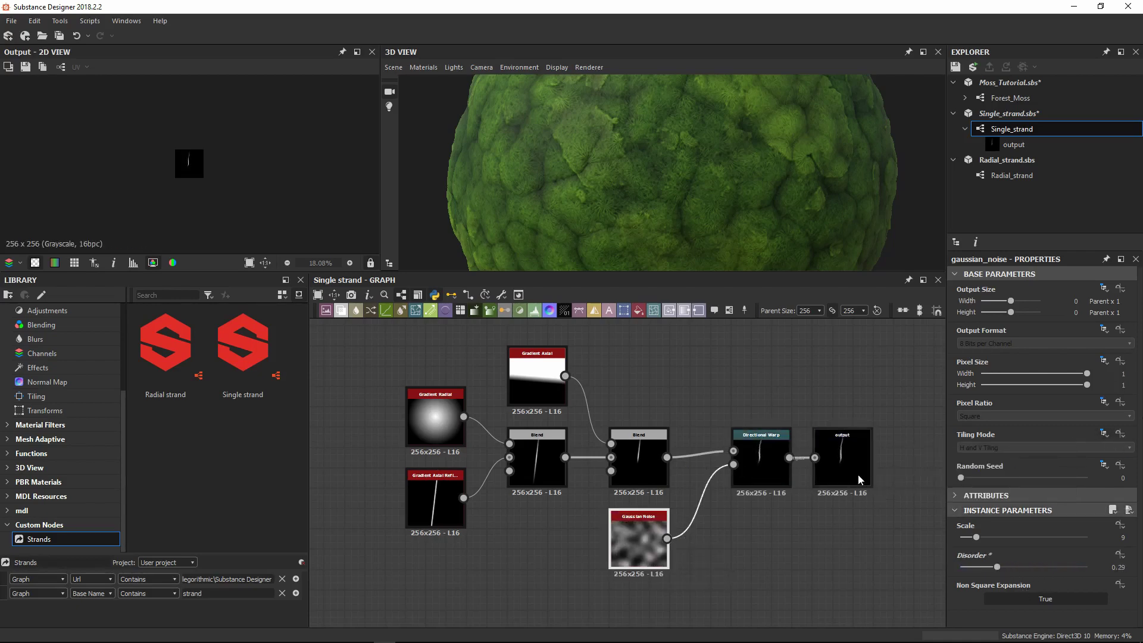
{"action": "left_click", "coordinate": [842, 458]}
{"action": "left_click", "coordinate": [265, 263]}
{"action": "left_click", "coordinate": [638, 538]}
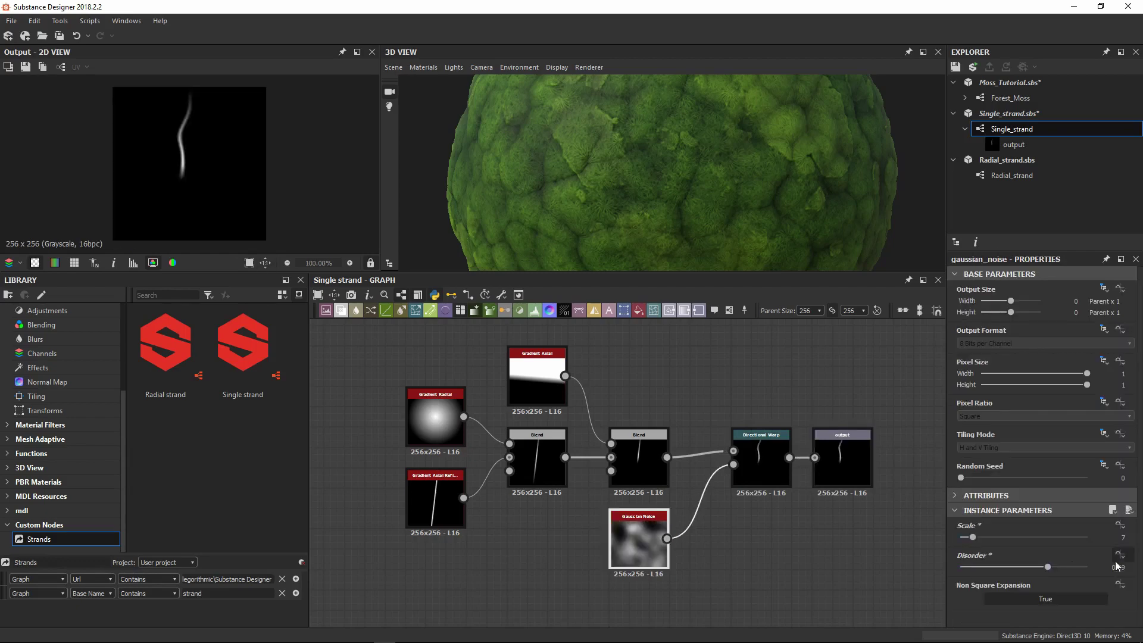
Step: Expose the Gaussian Noise node's Disorder and Scale as input parameters of the graph
{"action": "left_click", "coordinate": [1119, 555]}
{"action": "left_click", "coordinate": [1069, 482]}
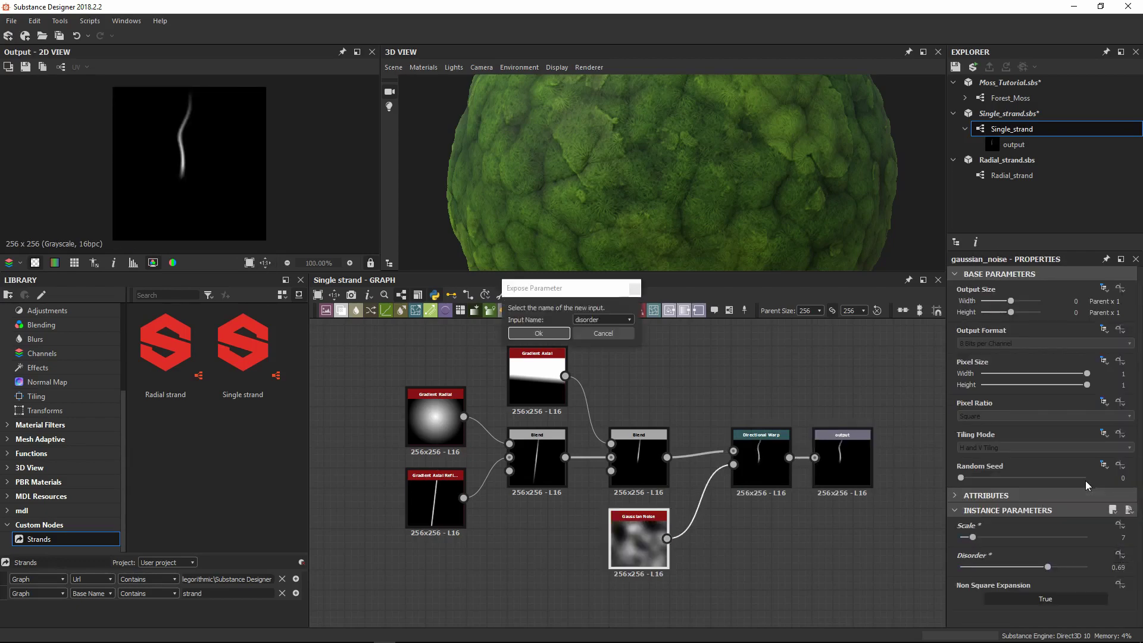
{"action": "left_click", "coordinate": [539, 338]}
{"action": "left_click", "coordinate": [1120, 525]}
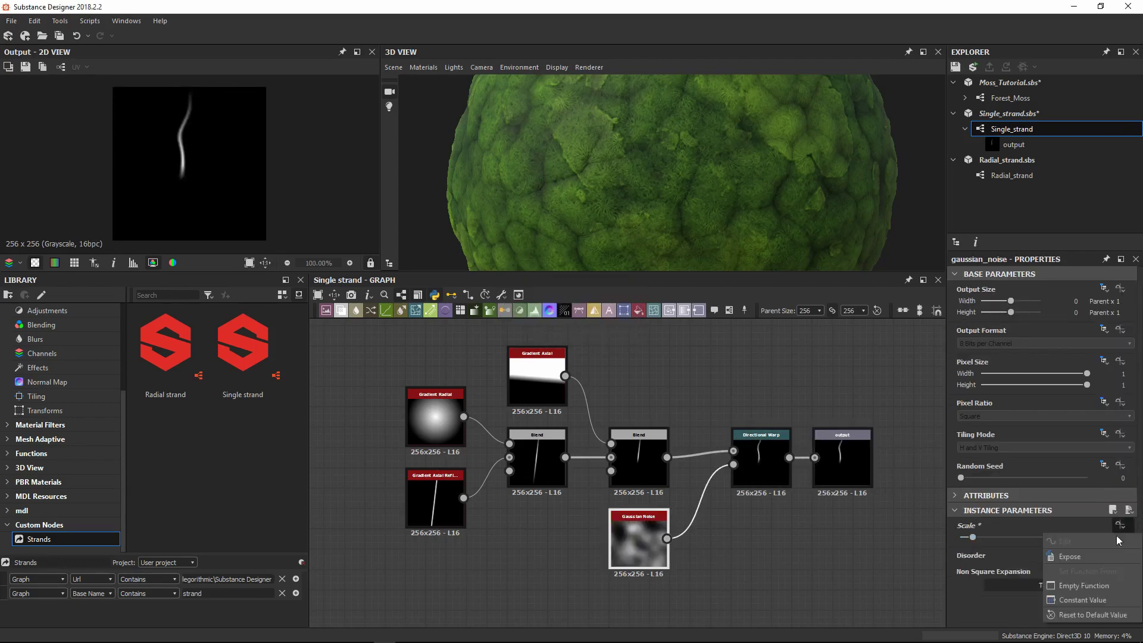
{"action": "left_click", "coordinate": [1087, 550]}
{"action": "left_click", "coordinate": [549, 332]}
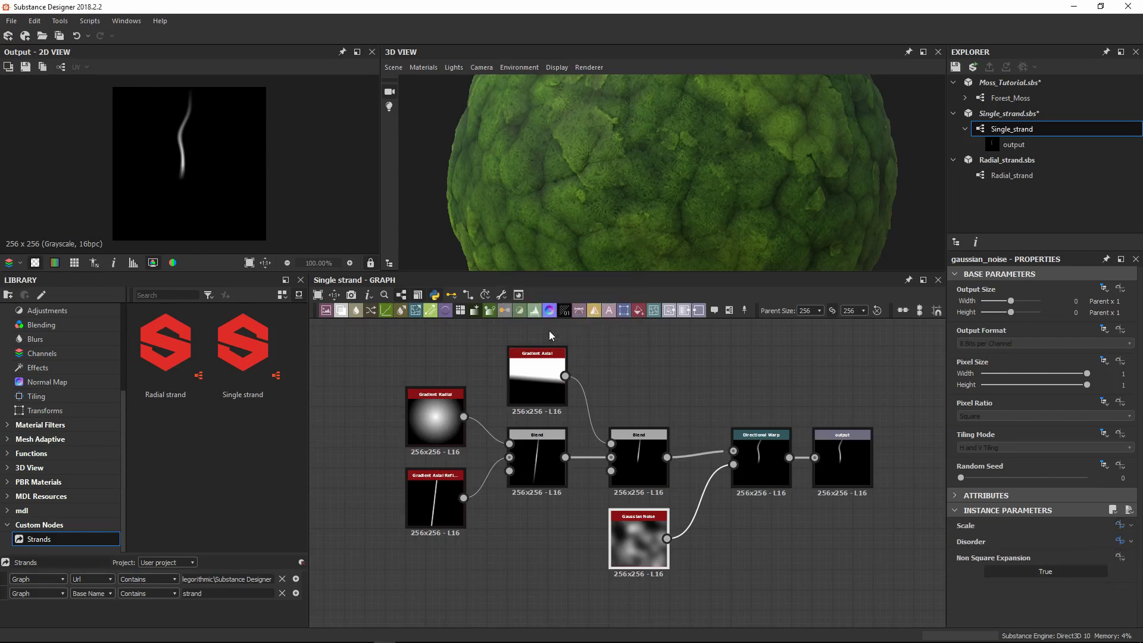
Step: Add a Transformation 2D node after the Directional Warp, enlarge and centre the strand in it, and start saving the 2D view image
{"action": "middle_click_drag", "start_coordinate": [654, 388], "coordinate": [456, 399]}
{"action": "left_click", "coordinate": [666, 448]}
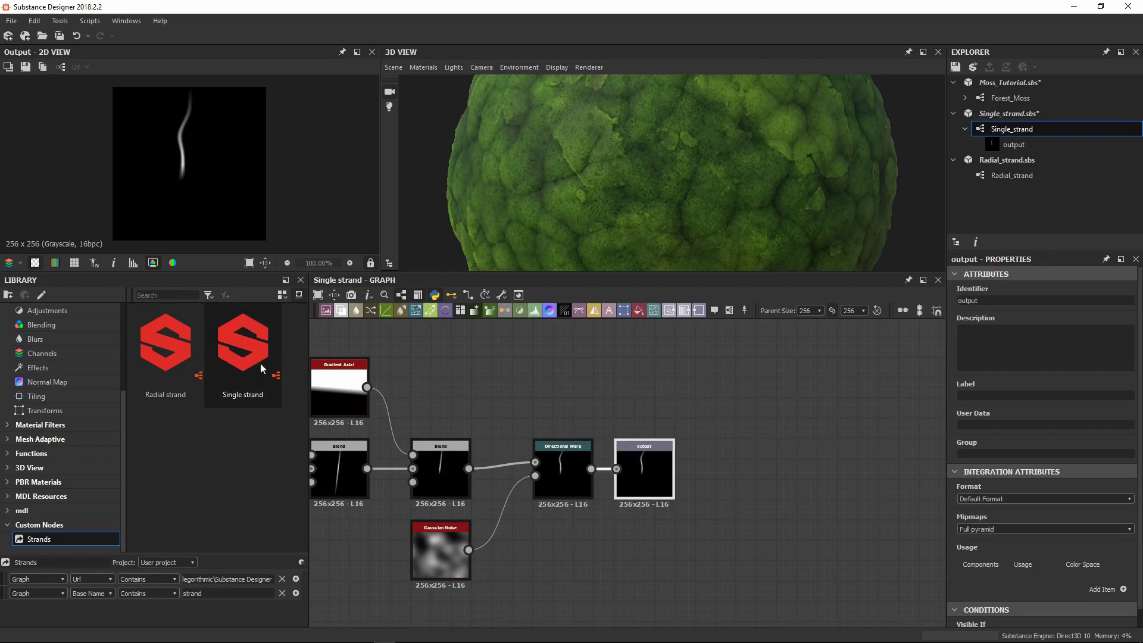
{"action": "left_click", "coordinate": [257, 334]}
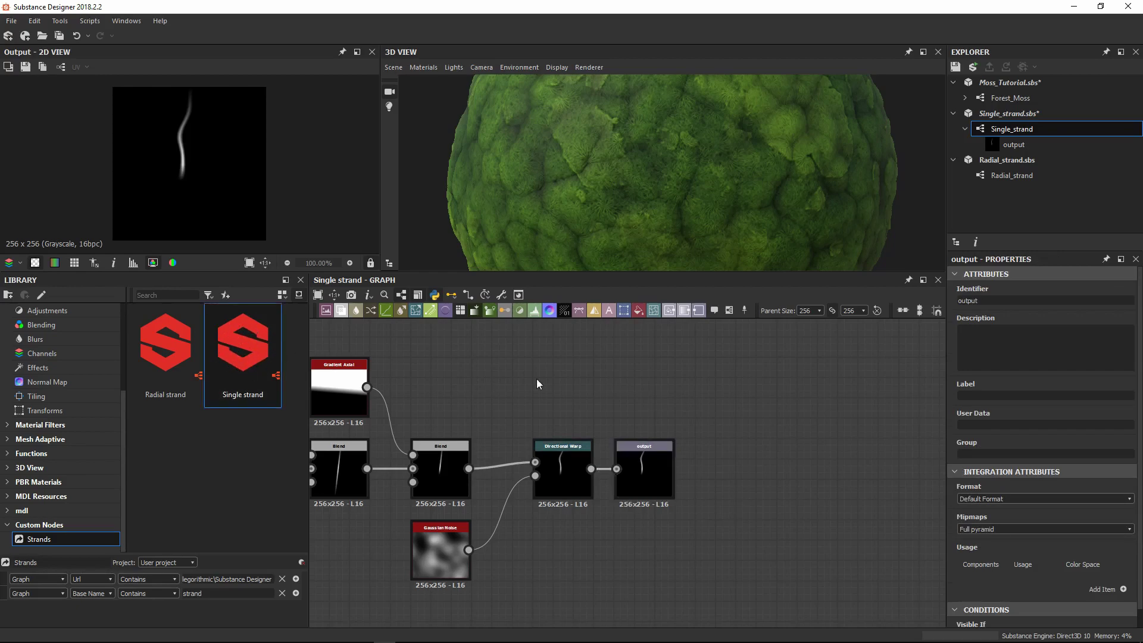
{"action": "key", "text": "ctrl+z"}
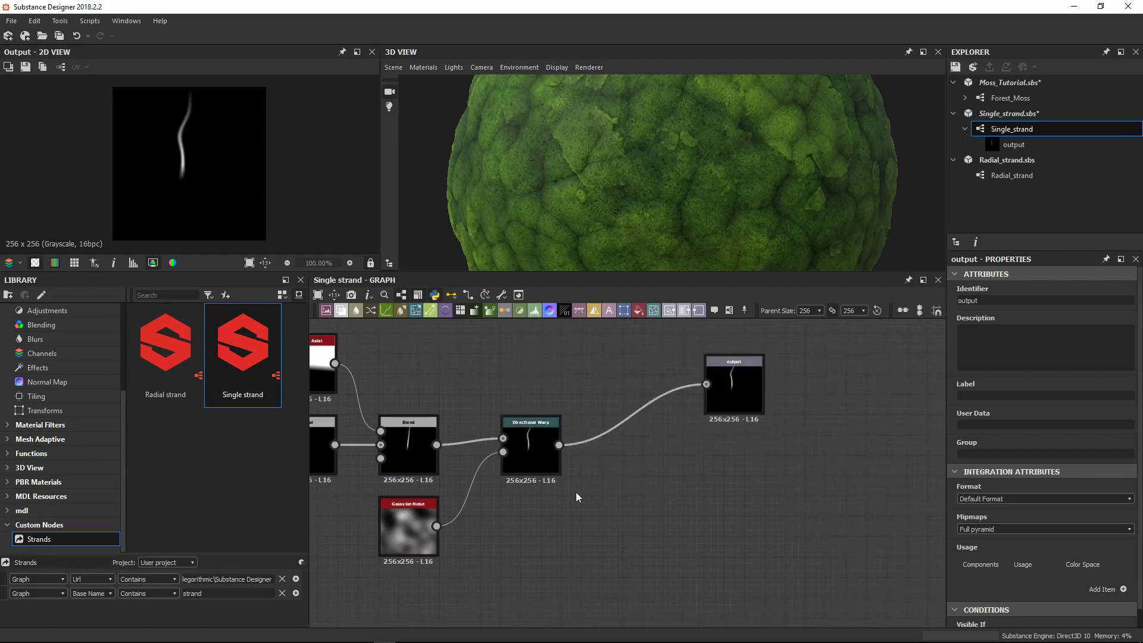
{"action": "key", "text": "space"}
{"action": "type", "text": "trans"}
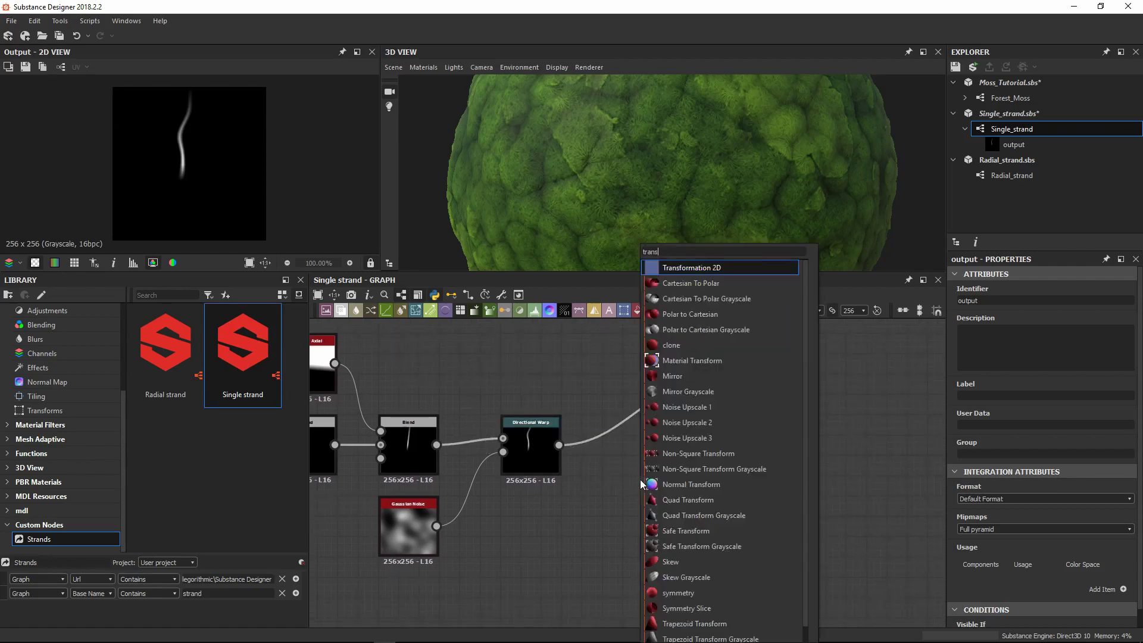
{"action": "key", "text": "Return"}
{"action": "left_click_drag", "start_coordinate": [558, 445], "coordinate": [604, 485]}
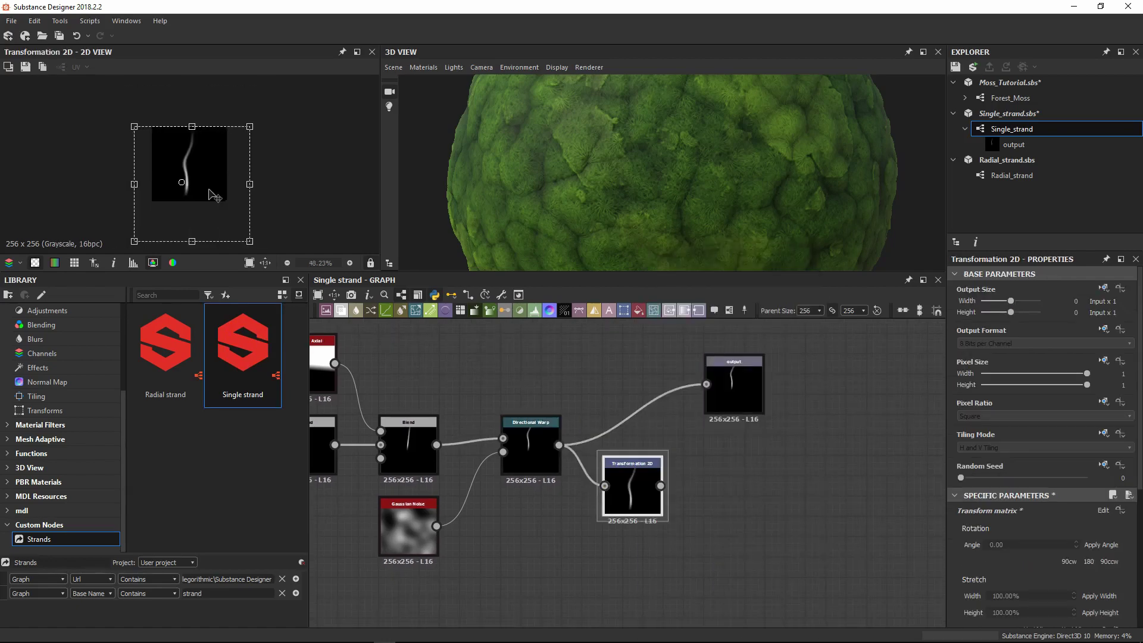
{"action": "left_click_drag", "start_coordinate": [209, 190], "coordinate": [212, 191]}
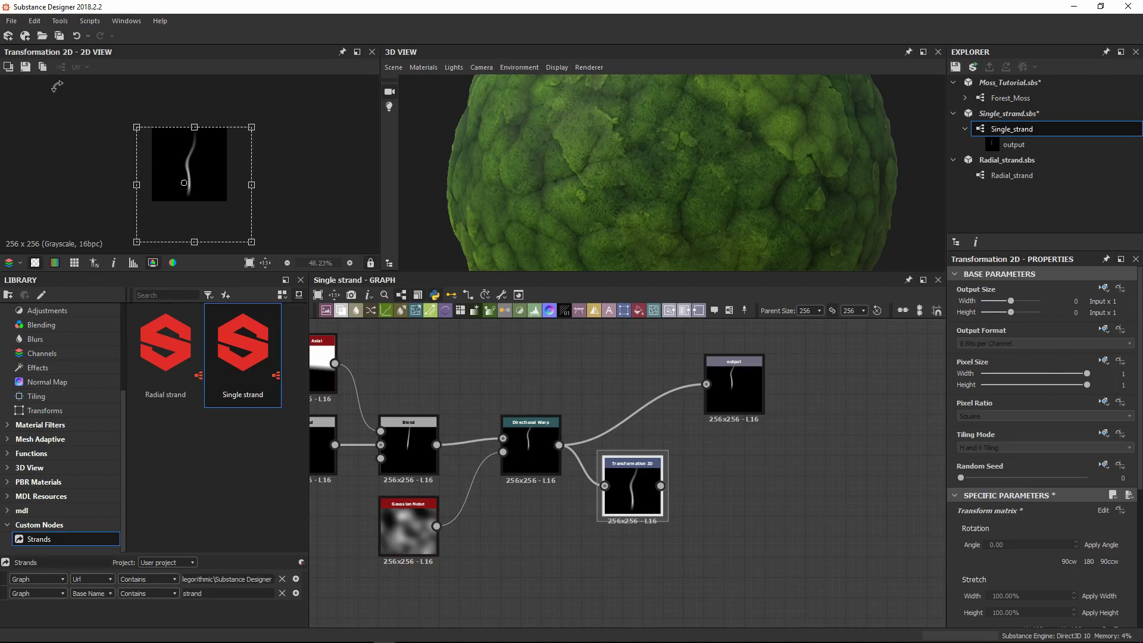
{"action": "left_click", "coordinate": [29, 66]}
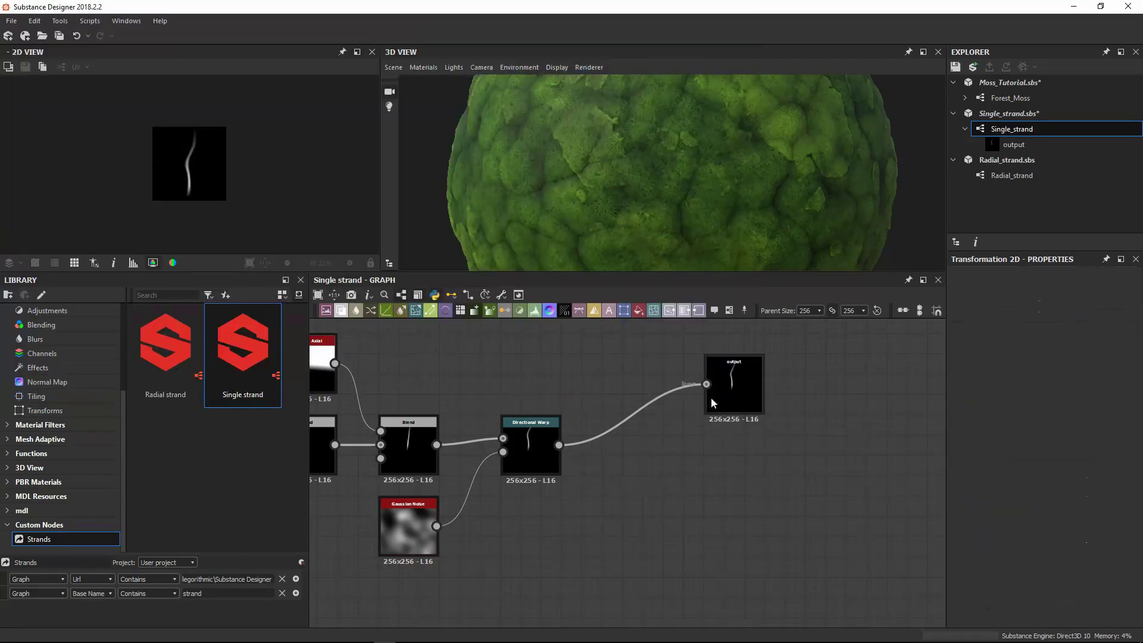
Step: Remove the Transformation 2D node and move the output node back beside the Directional Warp
{"action": "left_click_drag", "start_coordinate": [737, 382], "coordinate": [612, 434]}
{"action": "left_click", "coordinate": [609, 364]}
{"action": "scroll", "coordinate": [601, 470], "scroll_direction": "up", "scroll_amount": 3}
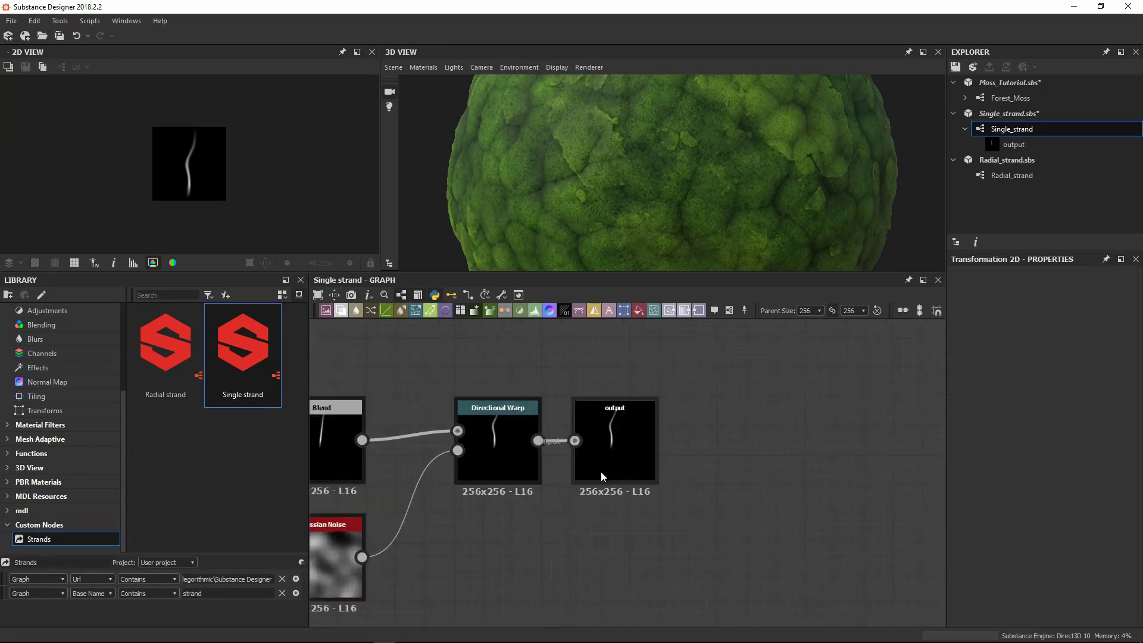
Step: Assign the Single_Strand_Snap image as the Single_strand graph's icon and save the Single_strand.sbs package
{"action": "left_click", "coordinate": [857, 405]}
{"action": "scroll", "coordinate": [1041, 446], "scroll_direction": "down", "scroll_amount": 10}
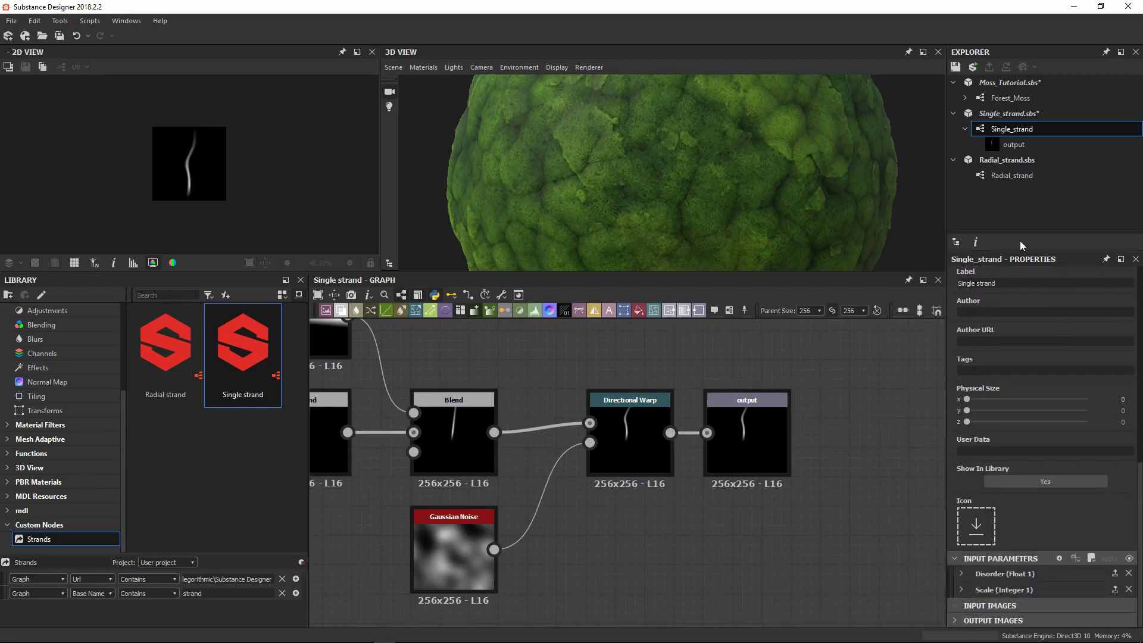
{"action": "left_click", "coordinate": [980, 523]}
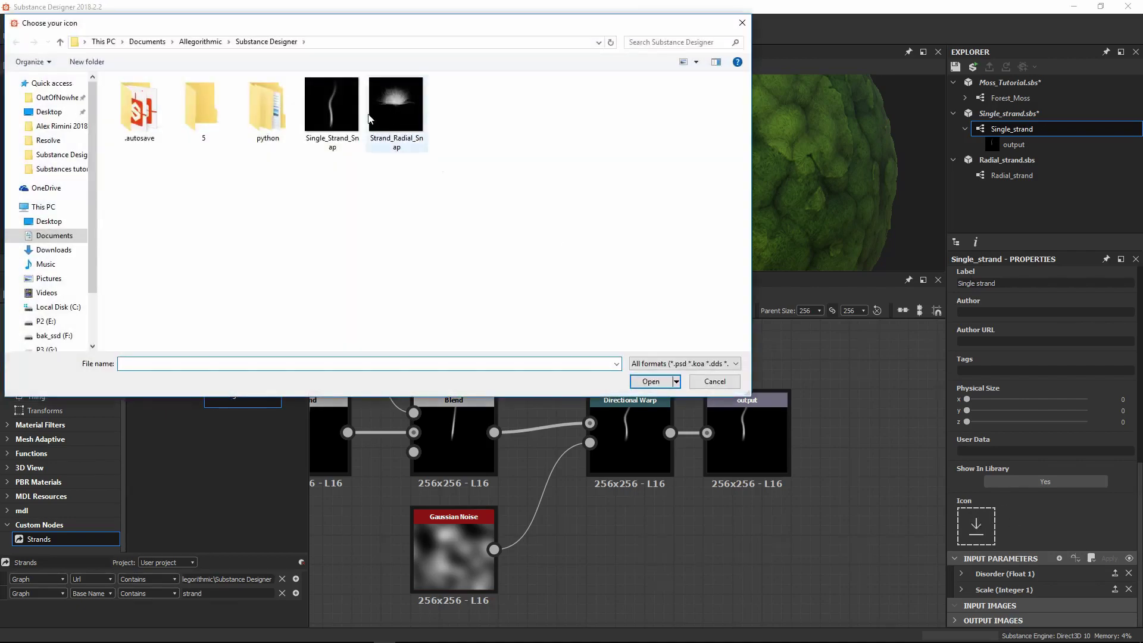
{"action": "double_click", "coordinate": [337, 127]}
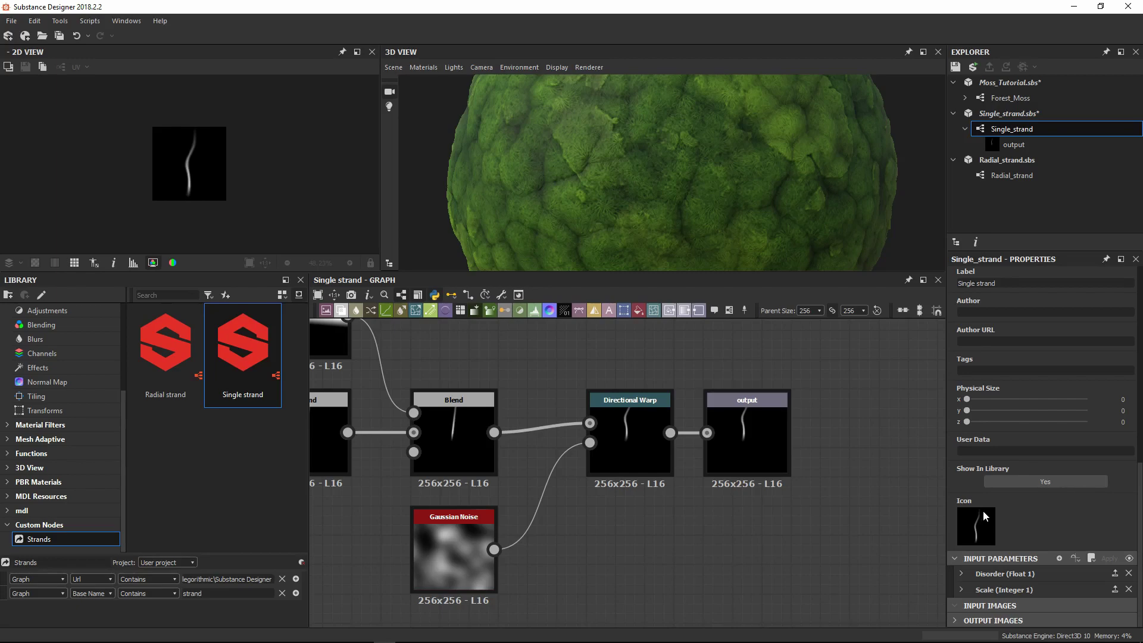
{"action": "left_click", "coordinate": [1035, 114]}
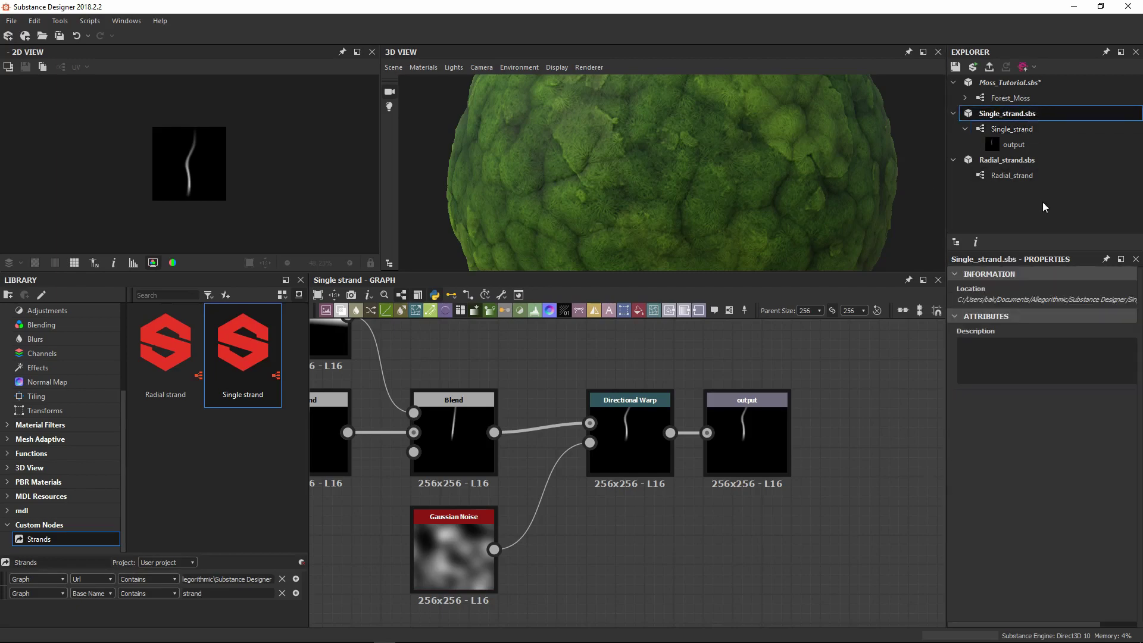
Step: Check the Single strand entry's icon in the library's Strands folder
{"action": "left_click", "coordinate": [266, 456]}
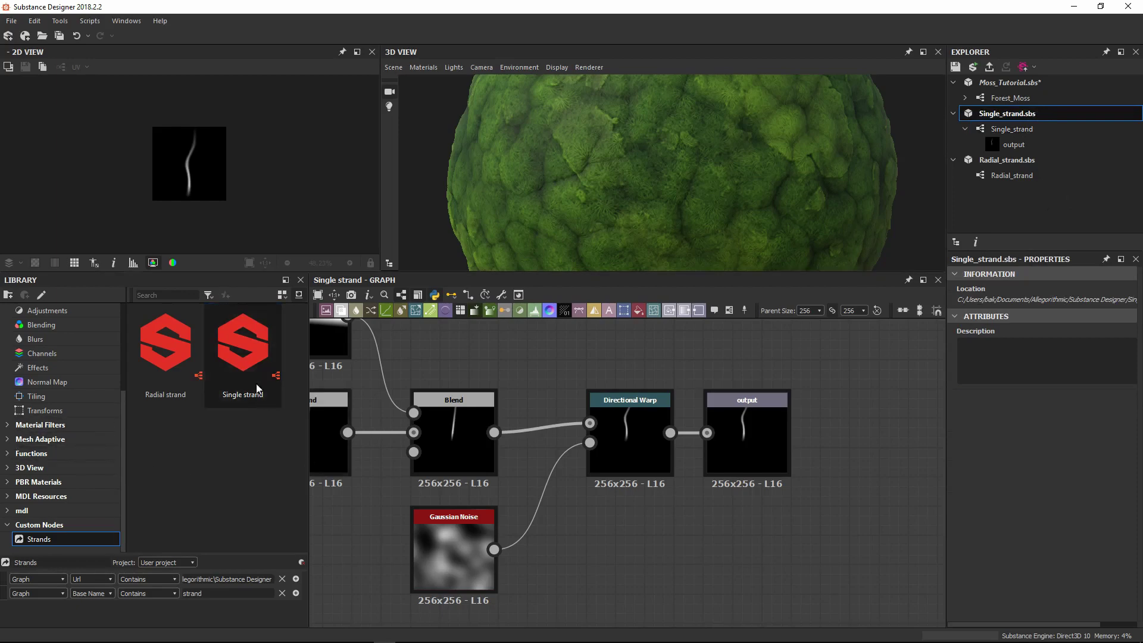
{"action": "left_click", "coordinate": [247, 348]}
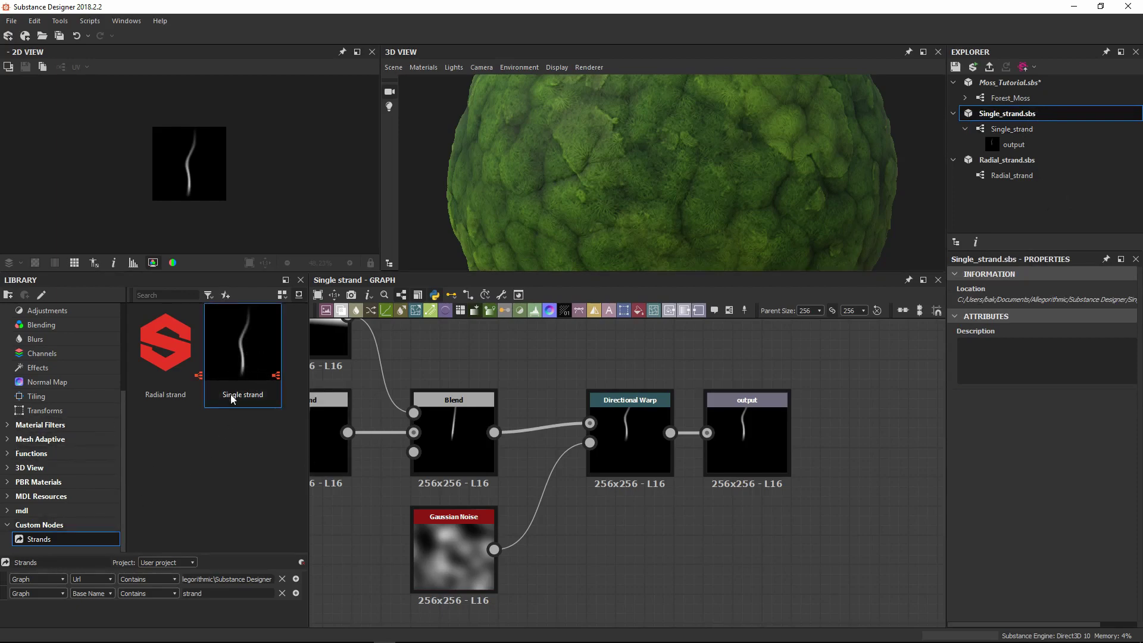
{"action": "double_click", "coordinate": [247, 324]}
{"action": "left_click", "coordinate": [240, 341]}
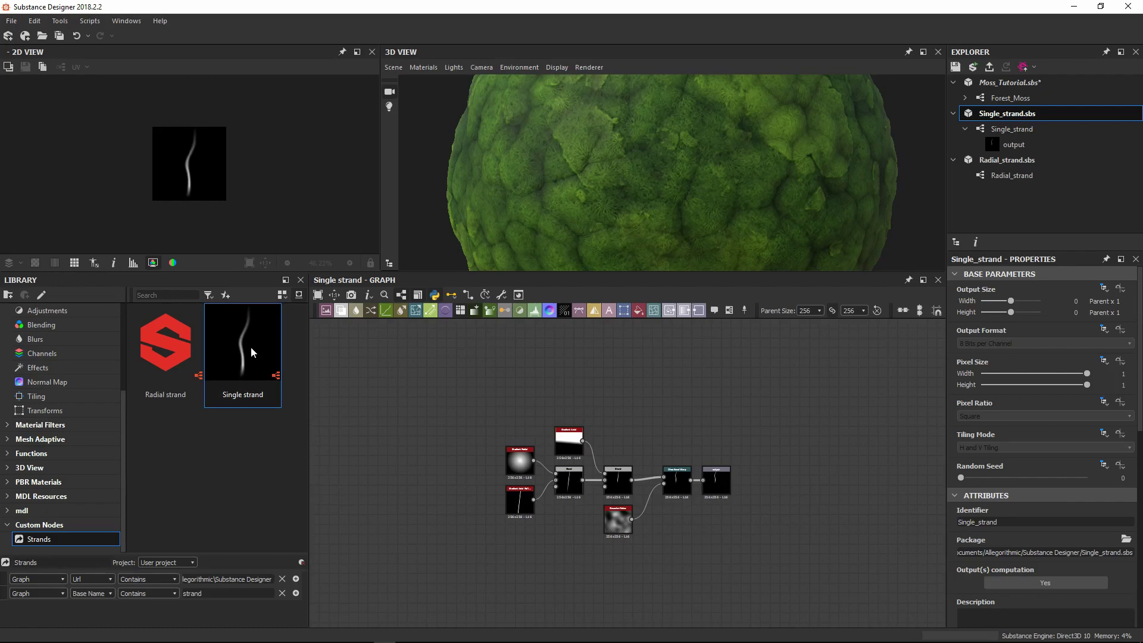
Step: Close the Single_strand.sbs package and hide the Strands folder's filter rules
{"action": "right_click", "coordinate": [1009, 115]}
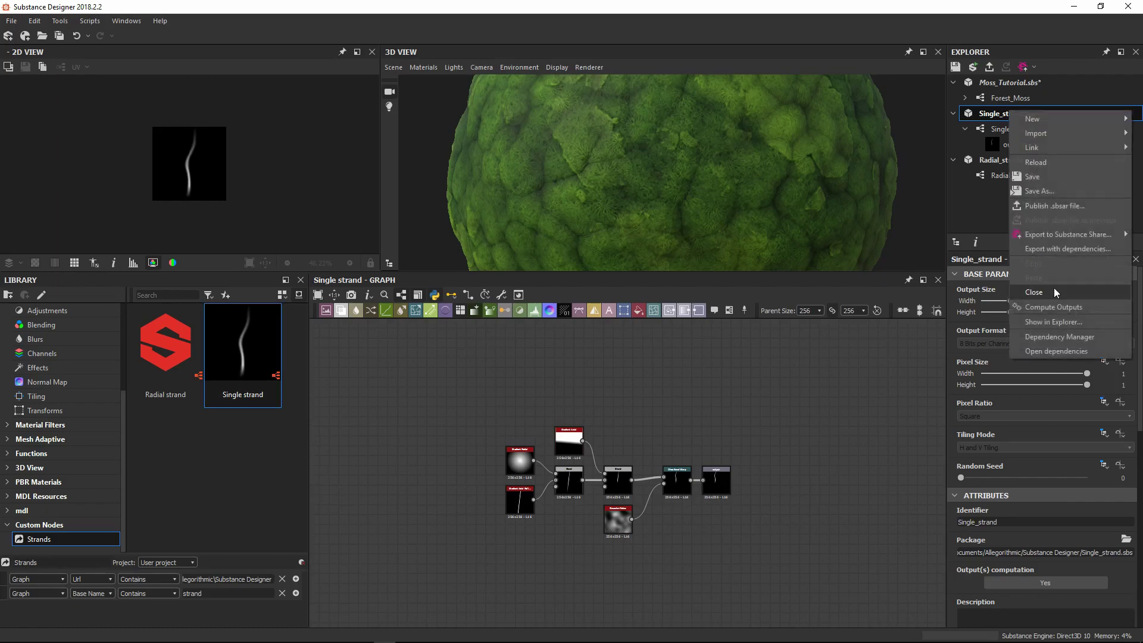
{"action": "left_click", "coordinate": [1053, 287]}
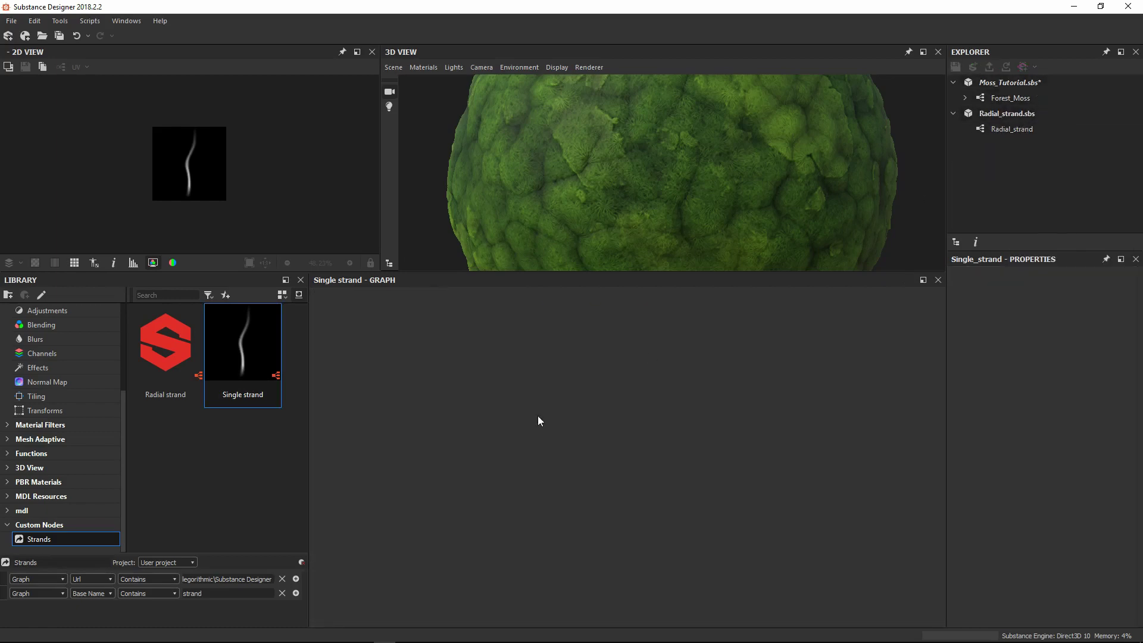
{"action": "left_click", "coordinate": [302, 562]}
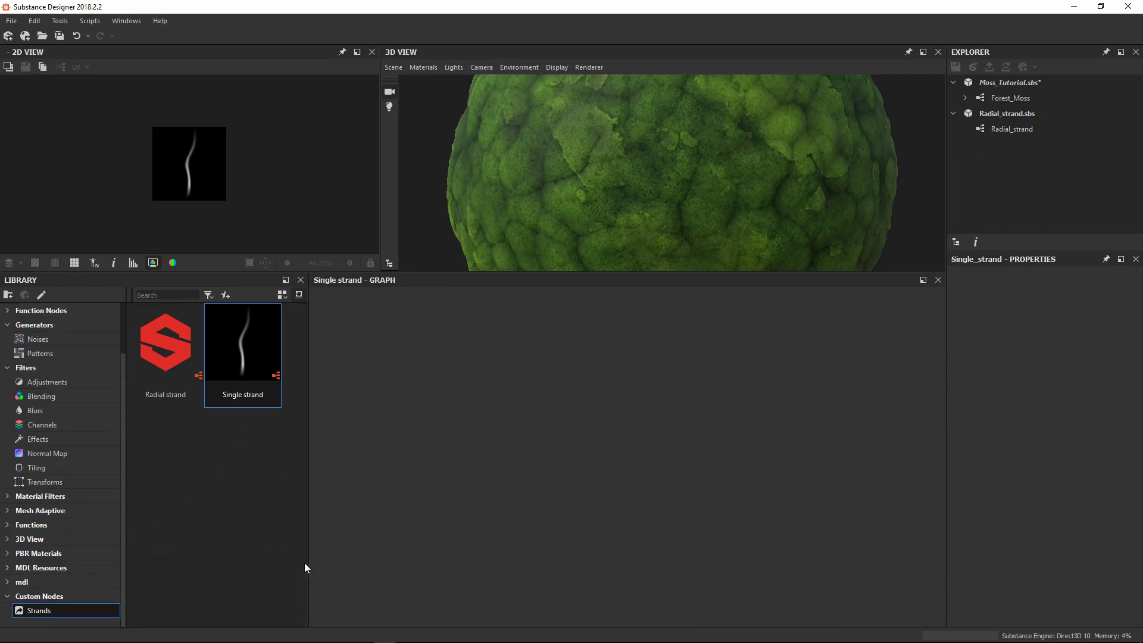
Step: Open the Radial_strand graph and delete the lower two rows of Splatter Circular, Blend and Warp nodes
{"action": "left_click", "coordinate": [991, 130]}
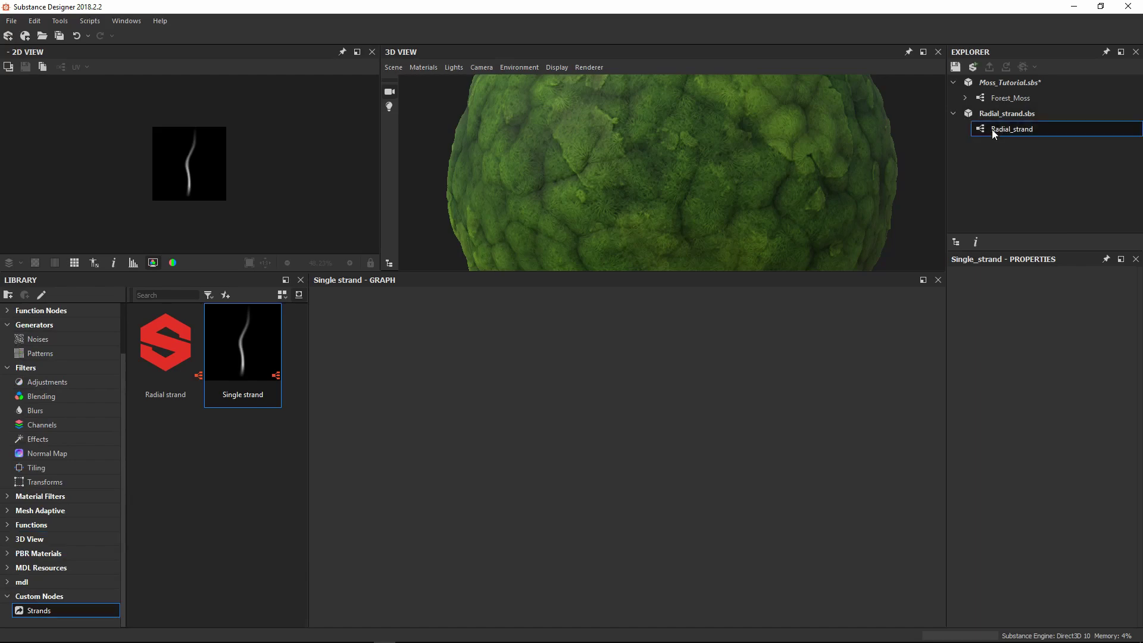
{"action": "double_click", "coordinate": [991, 130]}
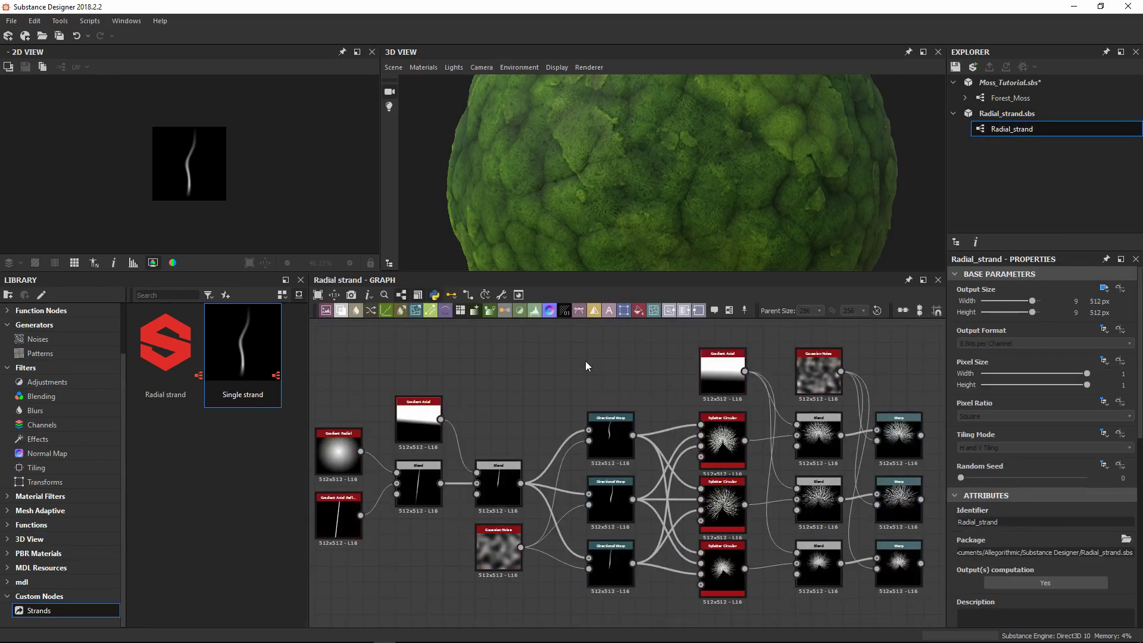
{"action": "middle_click_drag", "start_coordinate": [598, 367], "coordinate": [499, 339]}
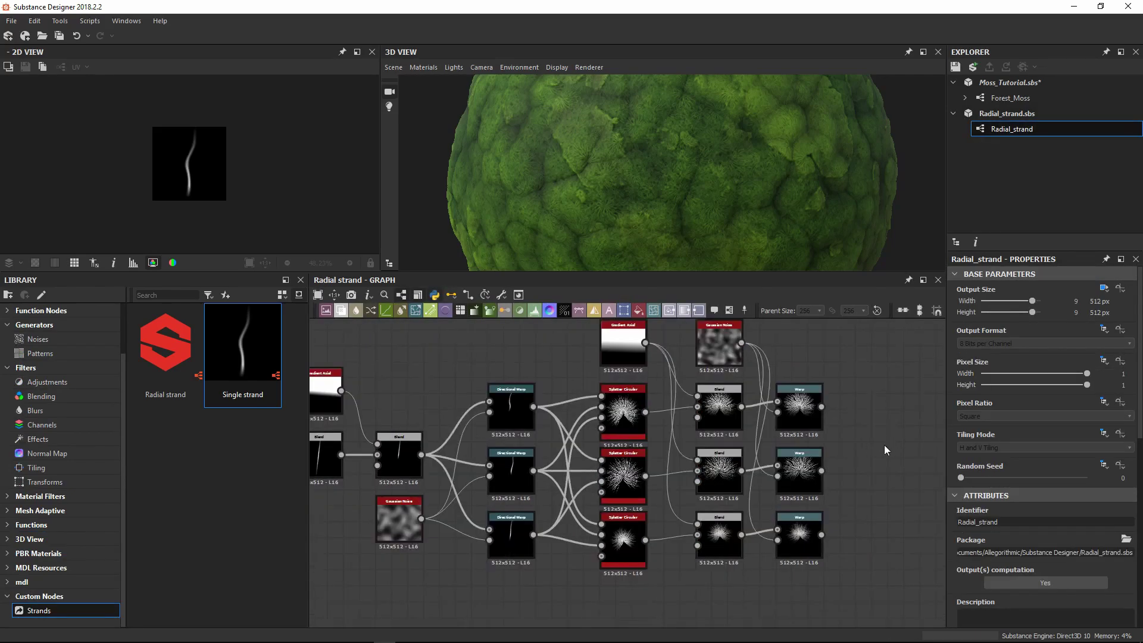
{"action": "middle_click_drag", "start_coordinate": [917, 445], "coordinate": [845, 417]}
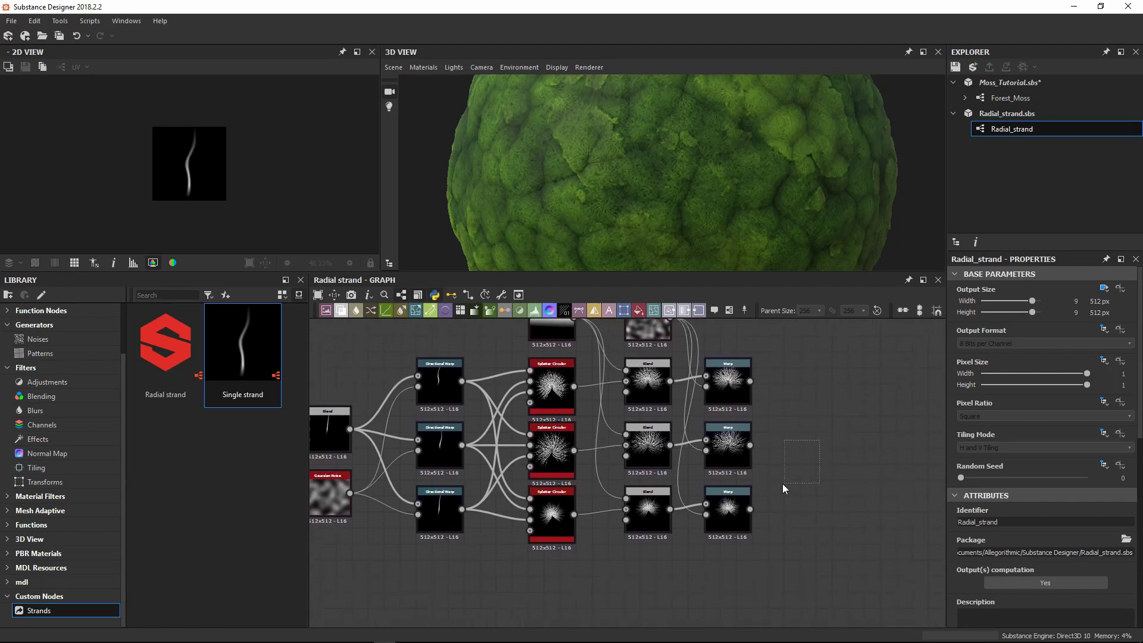
{"action": "left_click_drag", "start_coordinate": [782, 483], "coordinate": [550, 573]}
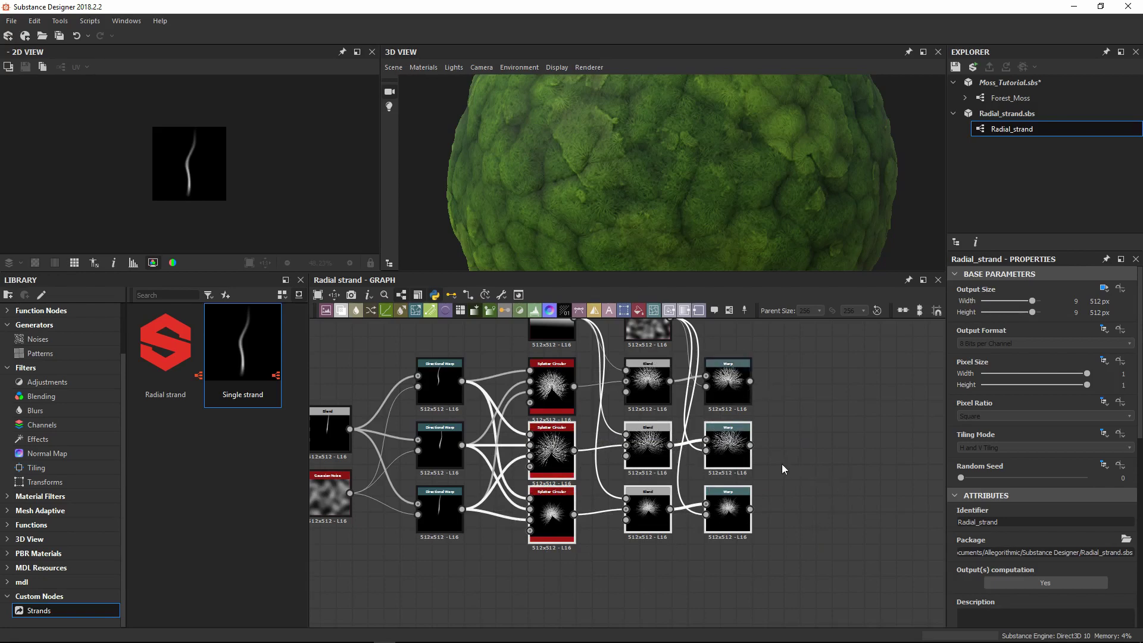
{"action": "key", "text": "Delete"}
Step: Move the remaining Splatter Circular, Blend, Warp, Gradient Axial and Gaussian Noise nodes down level with the middle Directional Warp
{"action": "middle_click_drag", "start_coordinate": [781, 463], "coordinate": [816, 558]}
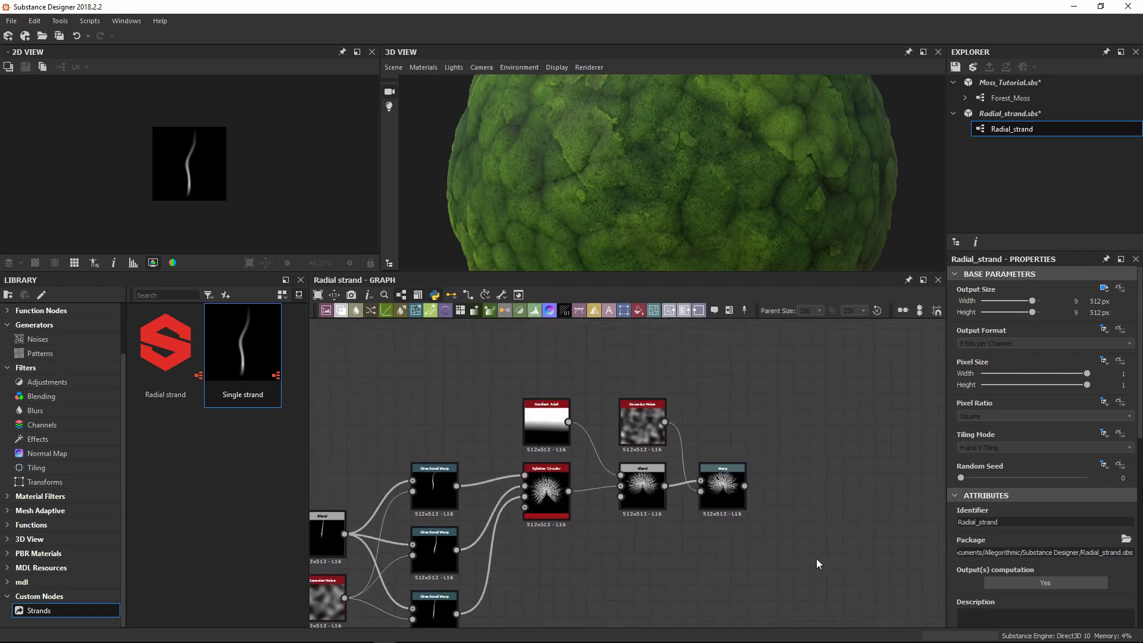
{"action": "middle_click_drag", "start_coordinate": [564, 472], "coordinate": [545, 416]}
{"action": "left_click_drag", "start_coordinate": [620, 375], "coordinate": [620, 434]}
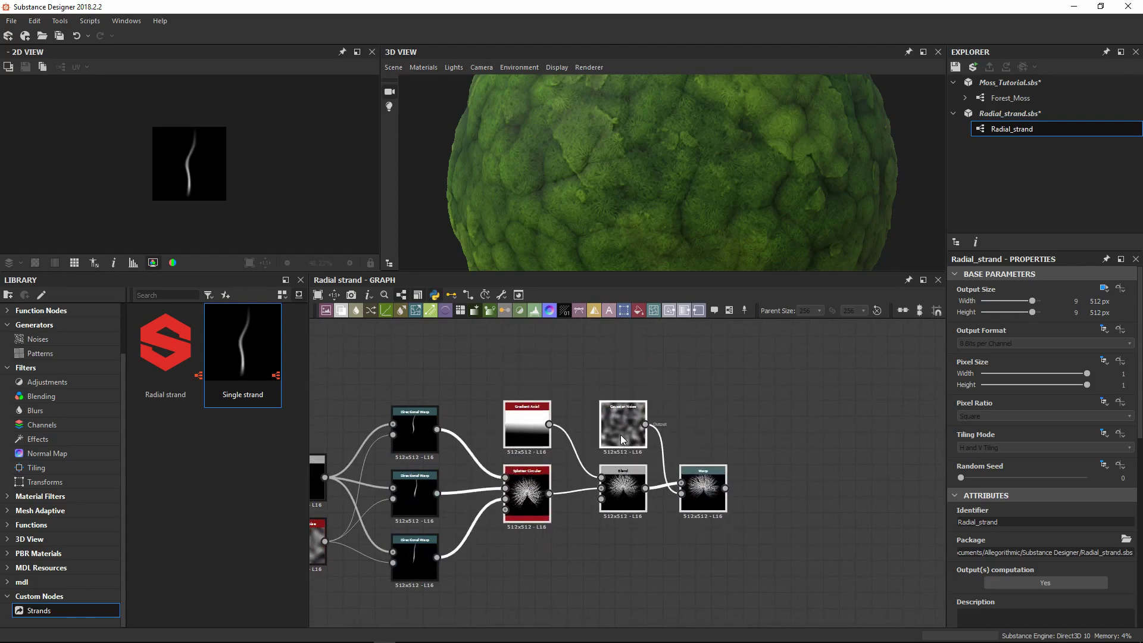
{"action": "left_click", "coordinate": [737, 449]}
Step: Delete all strand-building nodes feeding the Splatter Circular, including the three Directional Warps
{"action": "key", "text": "f"}
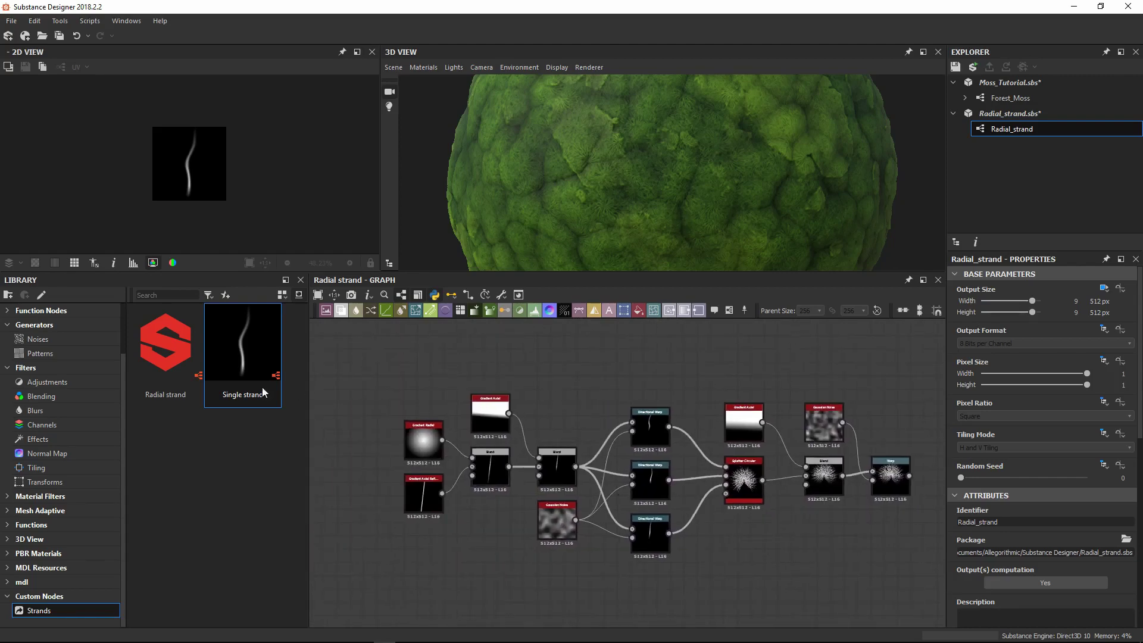
{"action": "middle_click_drag", "start_coordinate": [636, 403], "coordinate": [621, 381]}
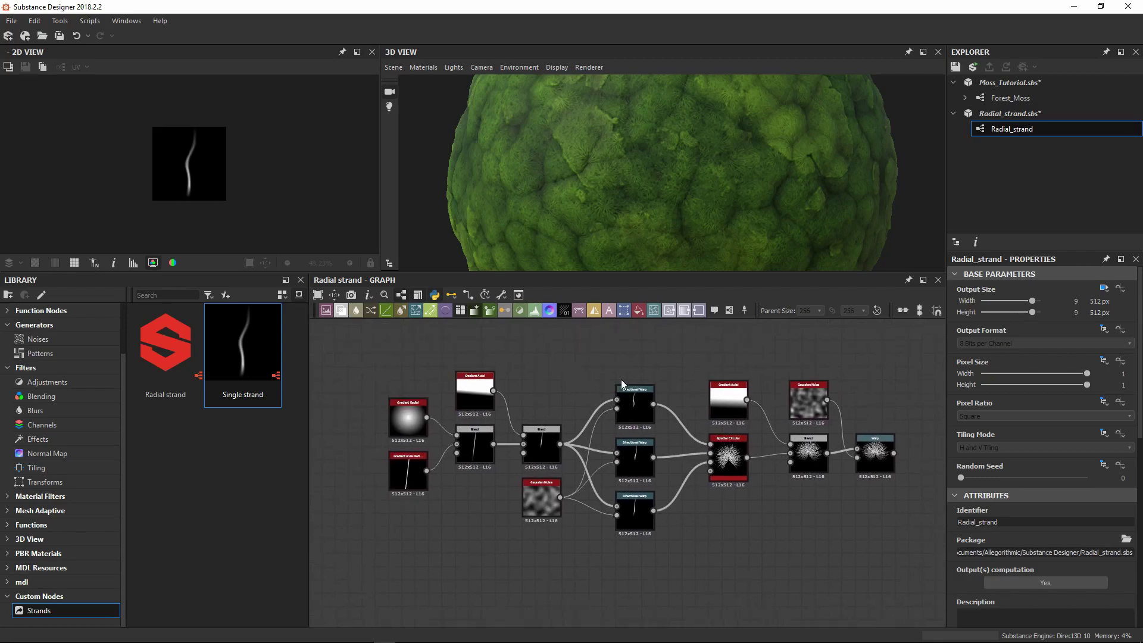
{"action": "scroll", "coordinate": [571, 400], "scroll_direction": "up", "scroll_amount": 2}
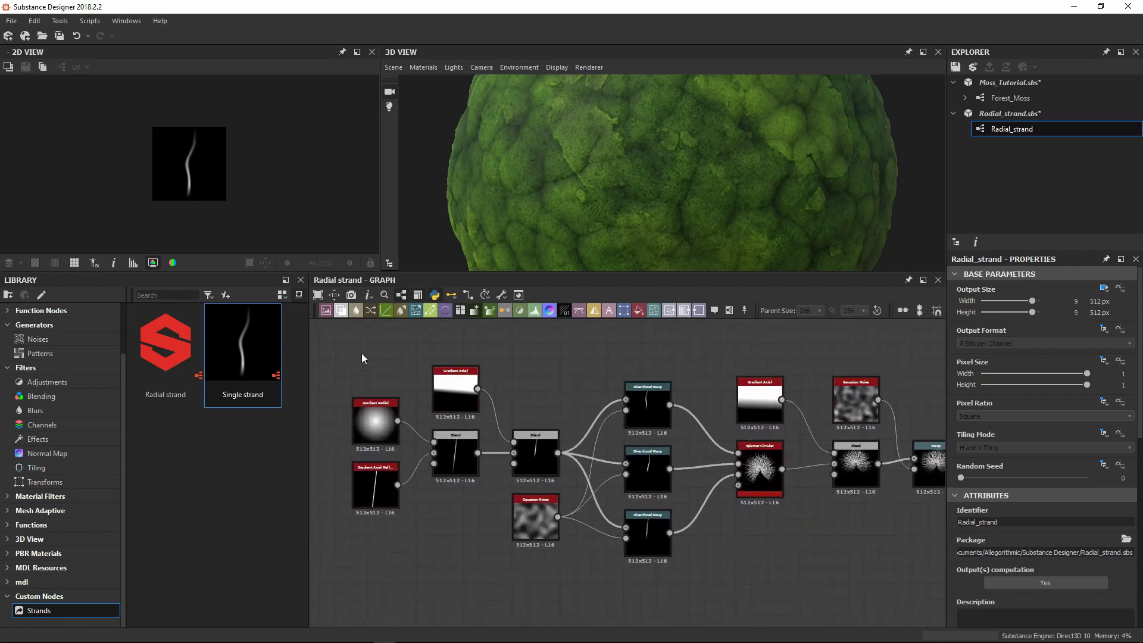
{"action": "left_click_drag", "start_coordinate": [352, 357], "coordinate": [668, 596]}
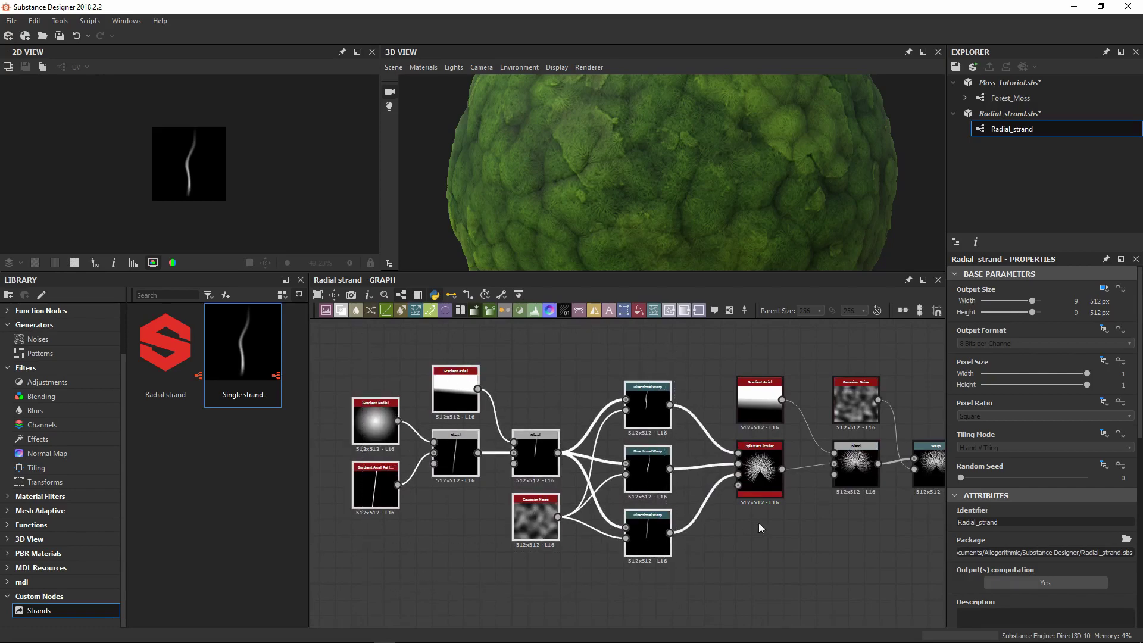
{"action": "middle_click_drag", "start_coordinate": [758, 522], "coordinate": [670, 506]}
{"action": "key", "text": "Delete"}
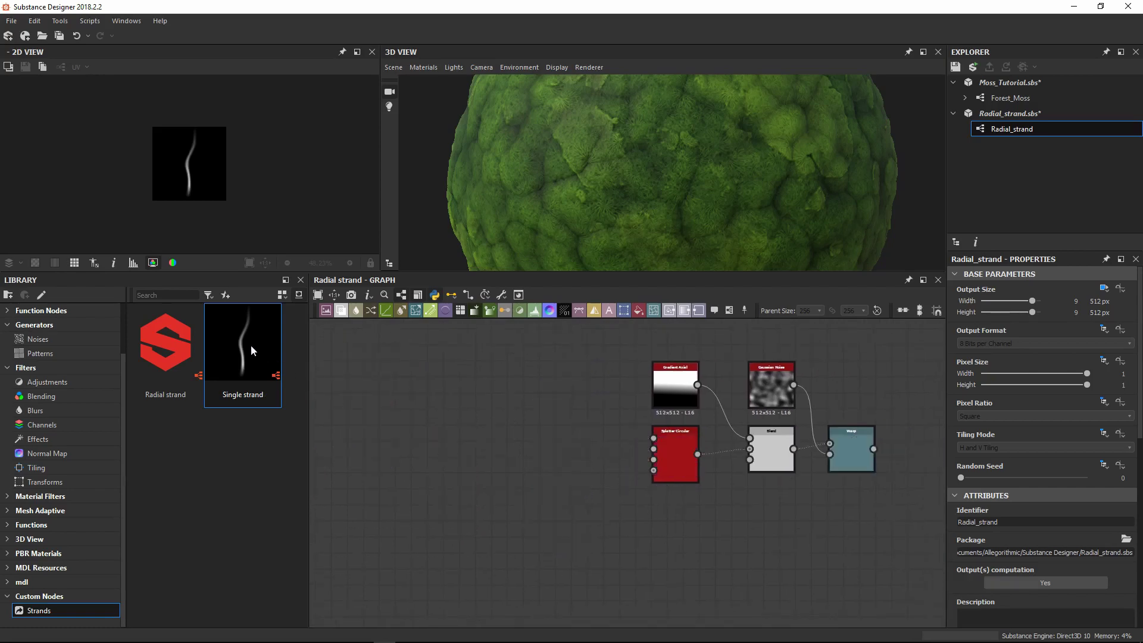
Step: Add a Single strand node from the custom library and set its Disorder to 0.58 and Scale to 10
{"action": "left_click_drag", "start_coordinate": [251, 344], "coordinate": [569, 416]}
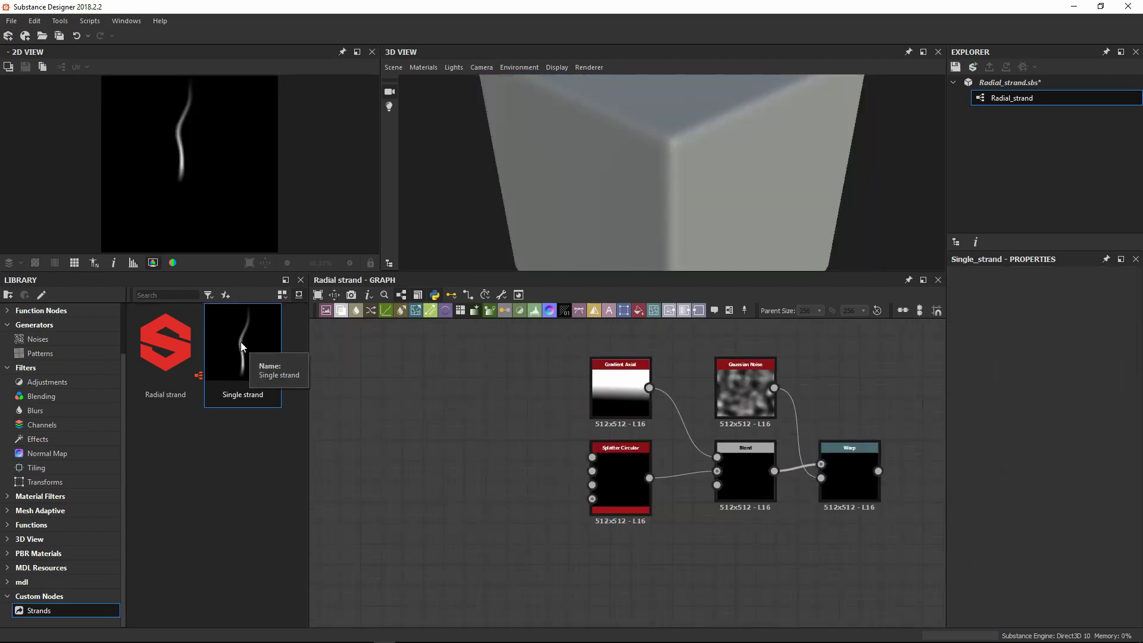
{"action": "left_click_drag", "start_coordinate": [243, 345], "coordinate": [439, 426]}
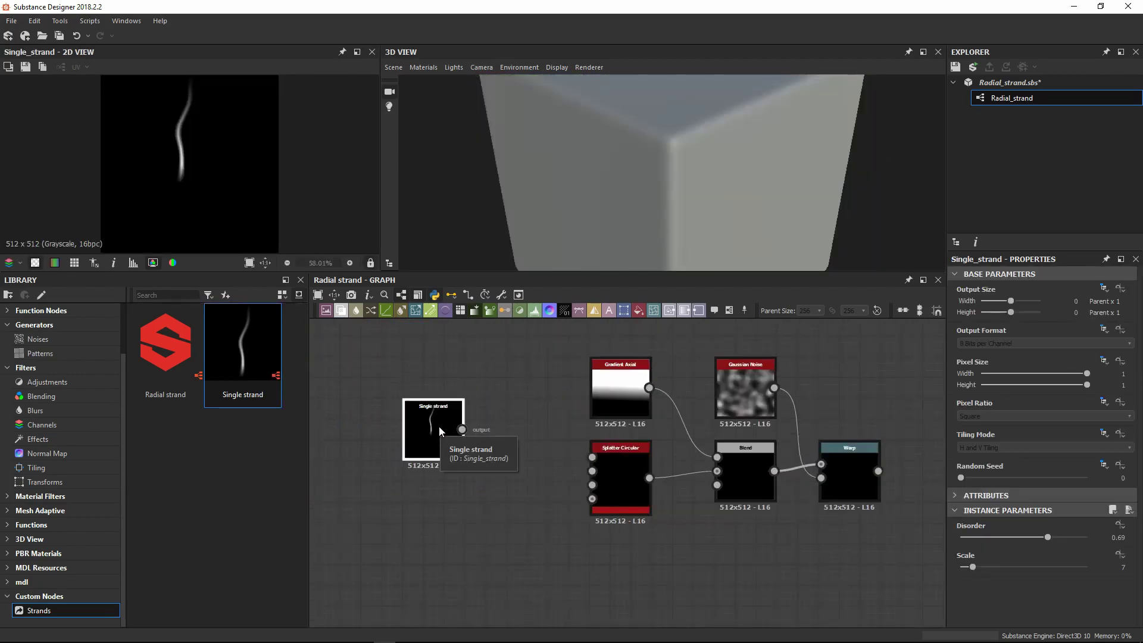
{"action": "mouse_move", "coordinate": [1048, 537]}
{"action": "left_mouse_down"}
{"action": "mouse_move", "coordinate": [979, 534]}
{"action": "mouse_move", "coordinate": [1054, 531]}
{"action": "mouse_move", "coordinate": [981, 528]}
{"action": "mouse_move", "coordinate": [1034, 535]}
{"action": "left_mouse_up"}
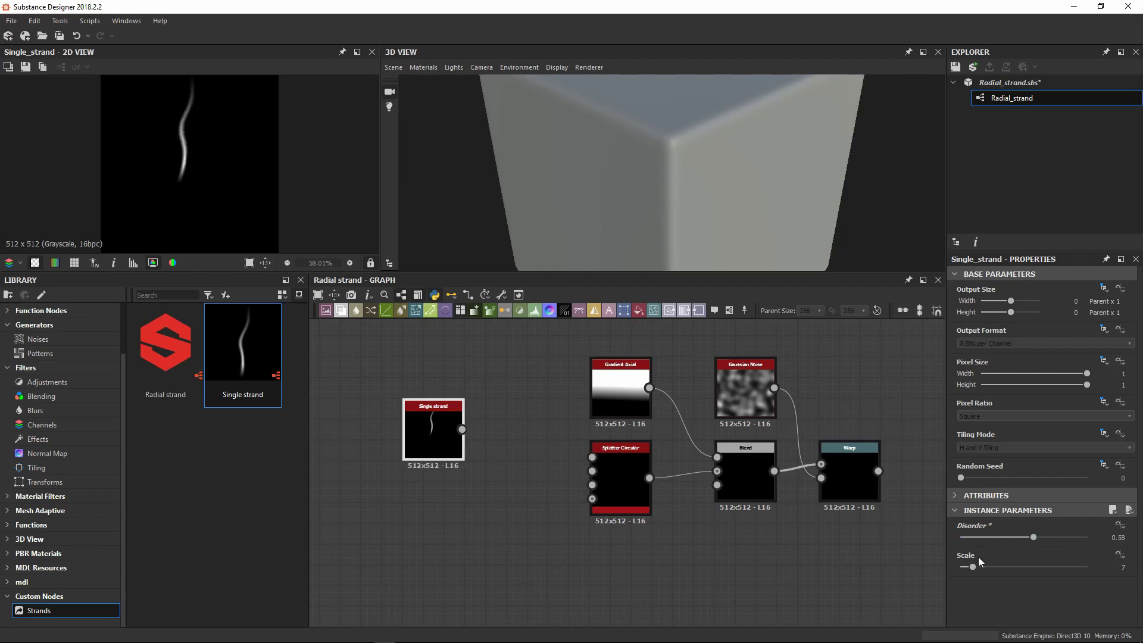
{"action": "mouse_move", "coordinate": [973, 567]}
{"action": "left_mouse_down"}
{"action": "mouse_move", "coordinate": [1011, 569]}
{"action": "mouse_move", "coordinate": [978, 569]}
{"action": "left_mouse_up"}
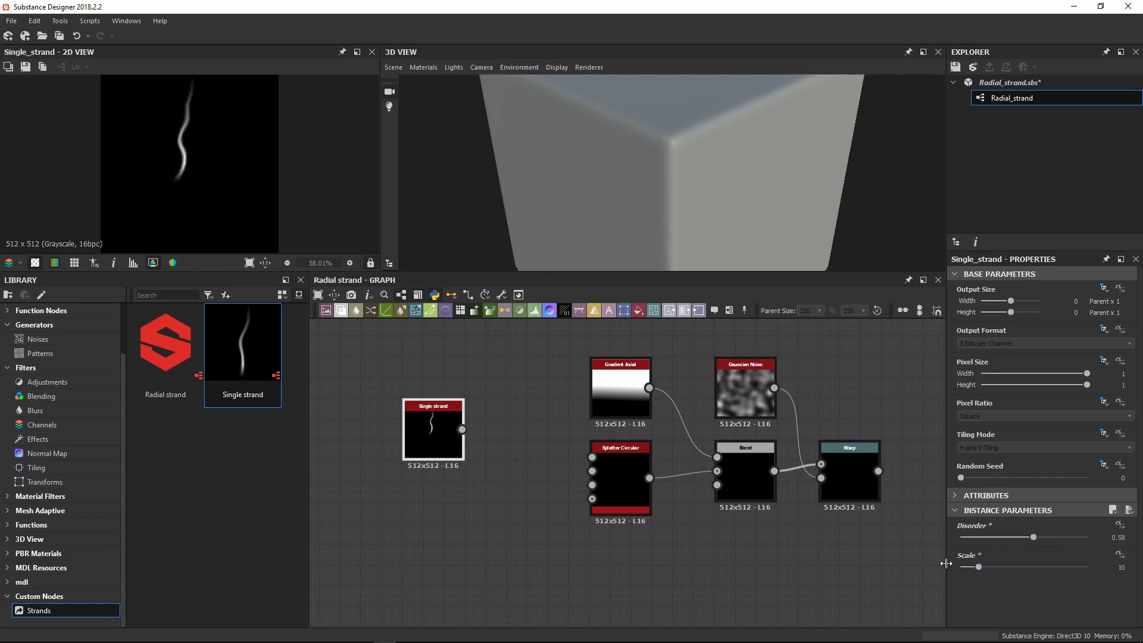
Step: Duplicate the Single strand node twice and stack the three copies in an evenly spaced column before the Splatter Circular
{"action": "left_click_drag", "start_coordinate": [463, 462], "coordinate": [442, 452]}
{"action": "left_click_drag", "start_coordinate": [277, 372], "coordinate": [416, 495]}
{"action": "left_click", "coordinate": [403, 503]}
{"action": "key", "text": "ctrl+v"}
{"action": "left_click", "coordinate": [420, 557]}
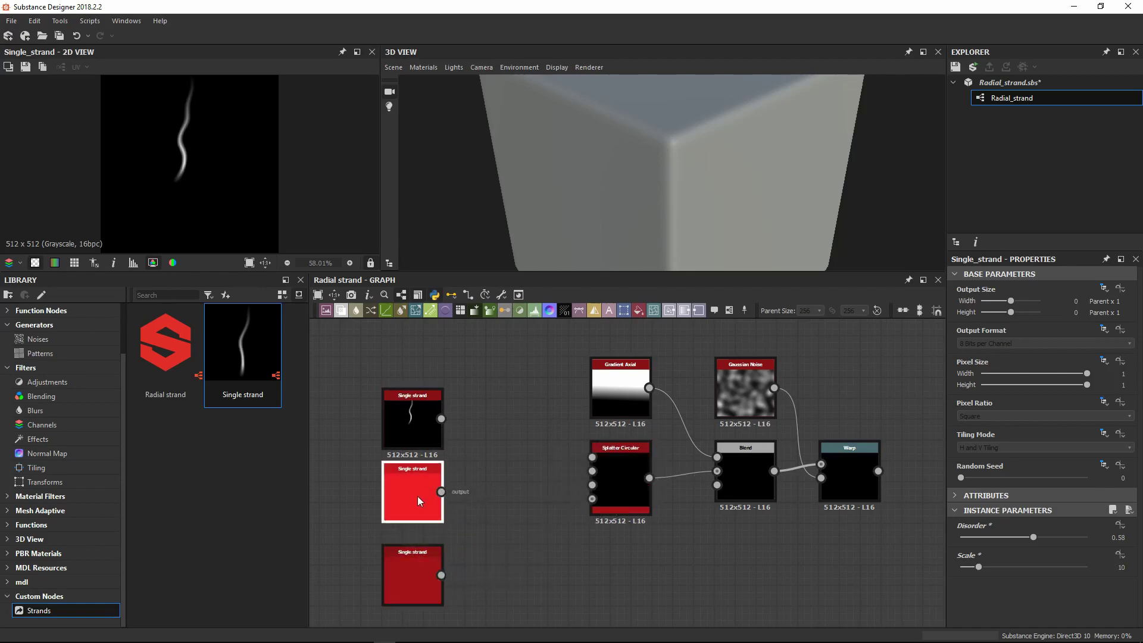
{"action": "left_click_drag", "start_coordinate": [412, 429], "coordinate": [411, 419]}
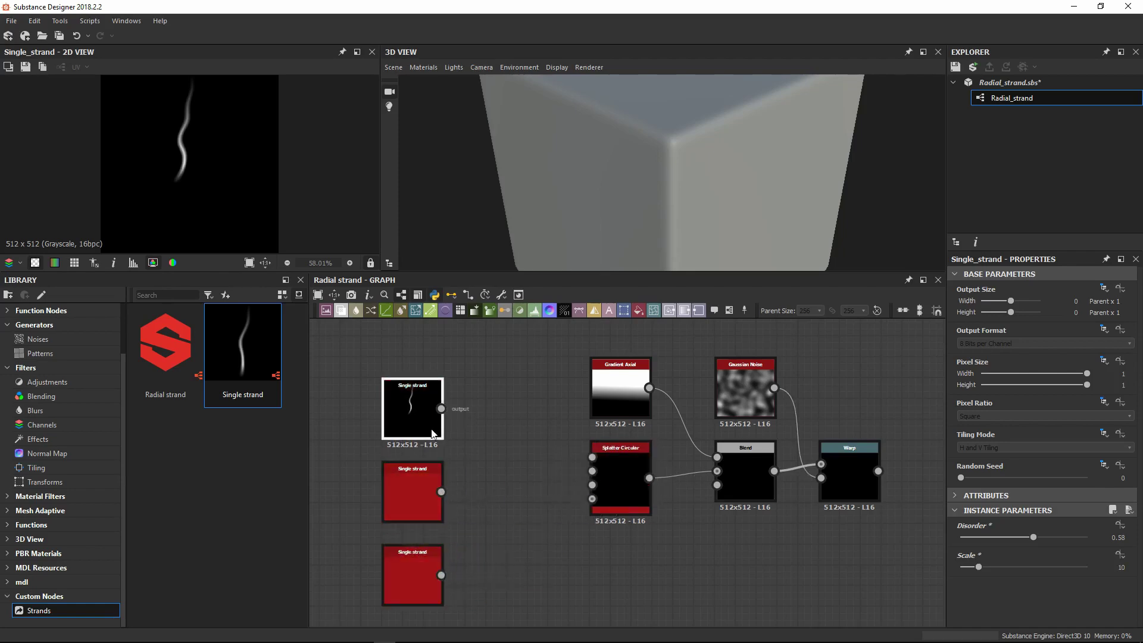
Step: Connect the three Single strand outputs to the first three pattern inputs of the Splatter Circular node
{"action": "left_click_drag", "start_coordinate": [573, 452], "coordinate": [592, 457]}
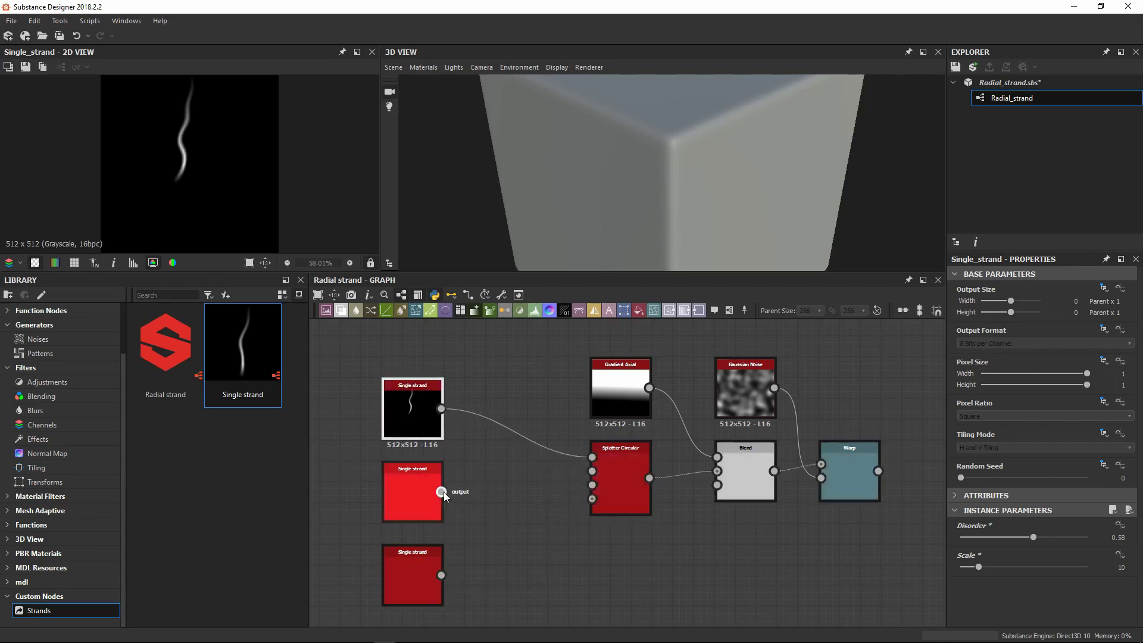
{"action": "left_click_drag", "start_coordinate": [441, 492], "coordinate": [592, 471]}
{"action": "left_click_drag", "start_coordinate": [441, 575], "coordinate": [617, 472]}
Step: Set the middle Single strand's Disorder to about 0.22, and the lowest one's Disorder to 0.88 and Scale to 15
{"action": "left_click", "coordinate": [413, 492]}
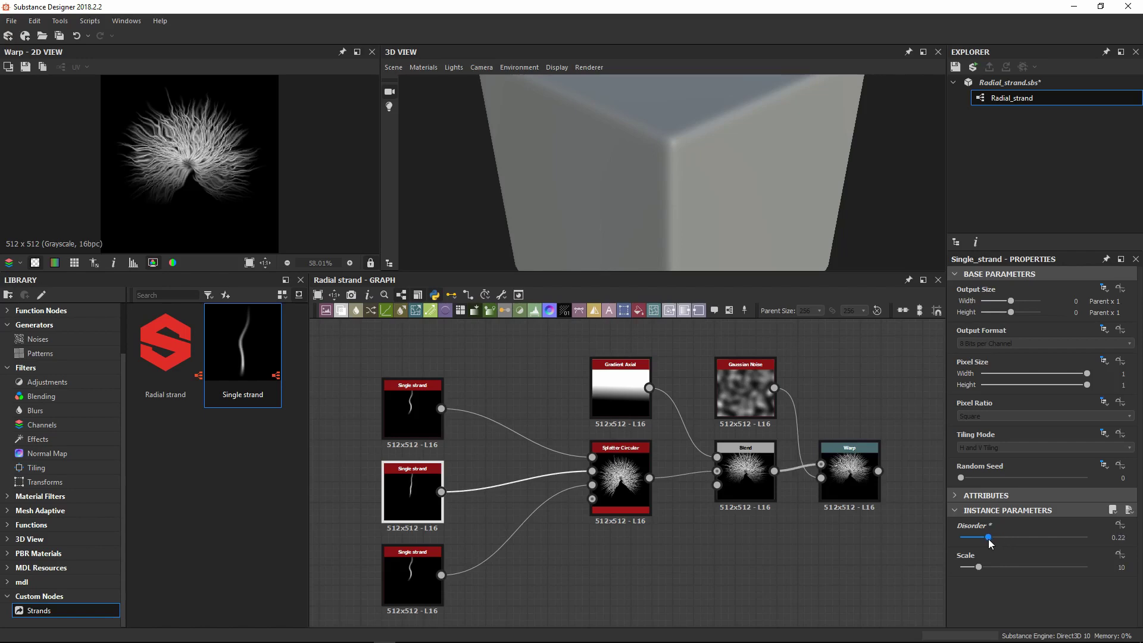
{"action": "left_click", "coordinate": [411, 576]}
{"action": "left_click_drag", "start_coordinate": [1032, 537], "coordinate": [1071, 537]}
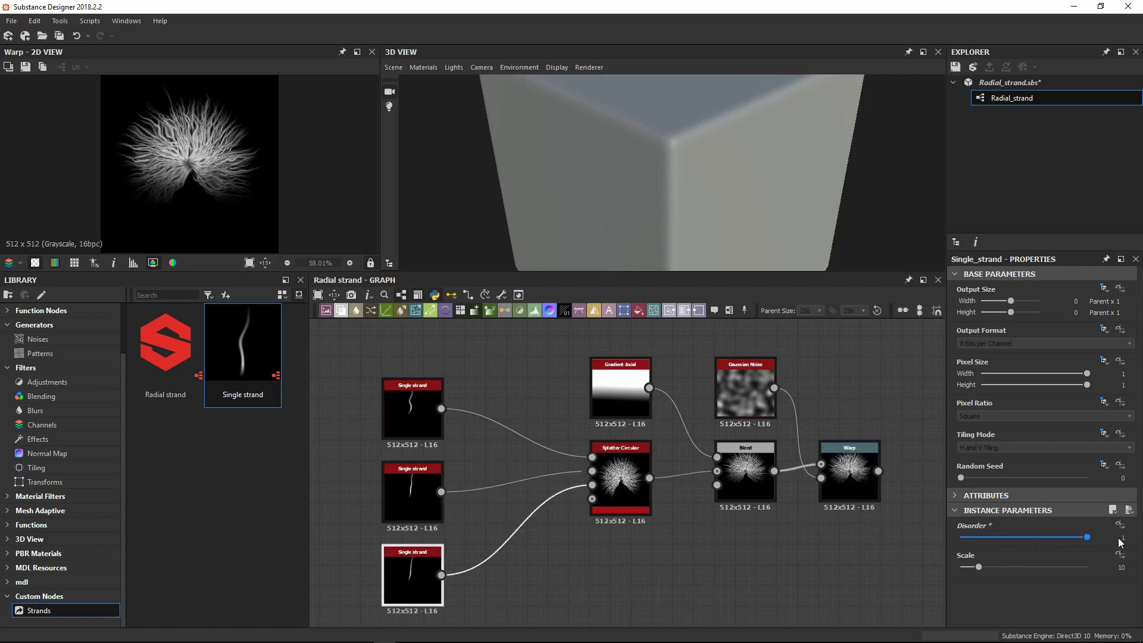
{"action": "left_click_drag", "start_coordinate": [977, 566], "coordinate": [988, 566]}
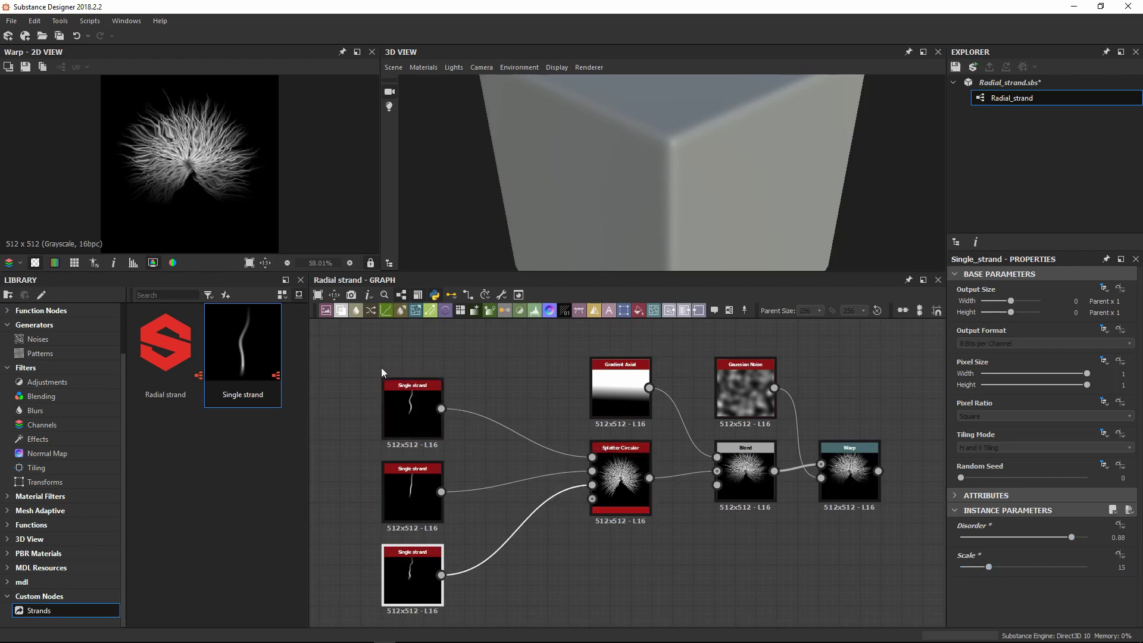
Step: Move the three Single strand nodes together closer to the Splatter Circular node
{"action": "left_click_drag", "start_coordinate": [360, 361], "coordinate": [444, 589]}
{"action": "left_click_drag", "start_coordinate": [424, 487], "coordinate": [528, 487]}
{"action": "left_click", "coordinate": [437, 459]}
{"action": "middle_click_drag", "start_coordinate": [437, 460], "coordinate": [330, 467]}
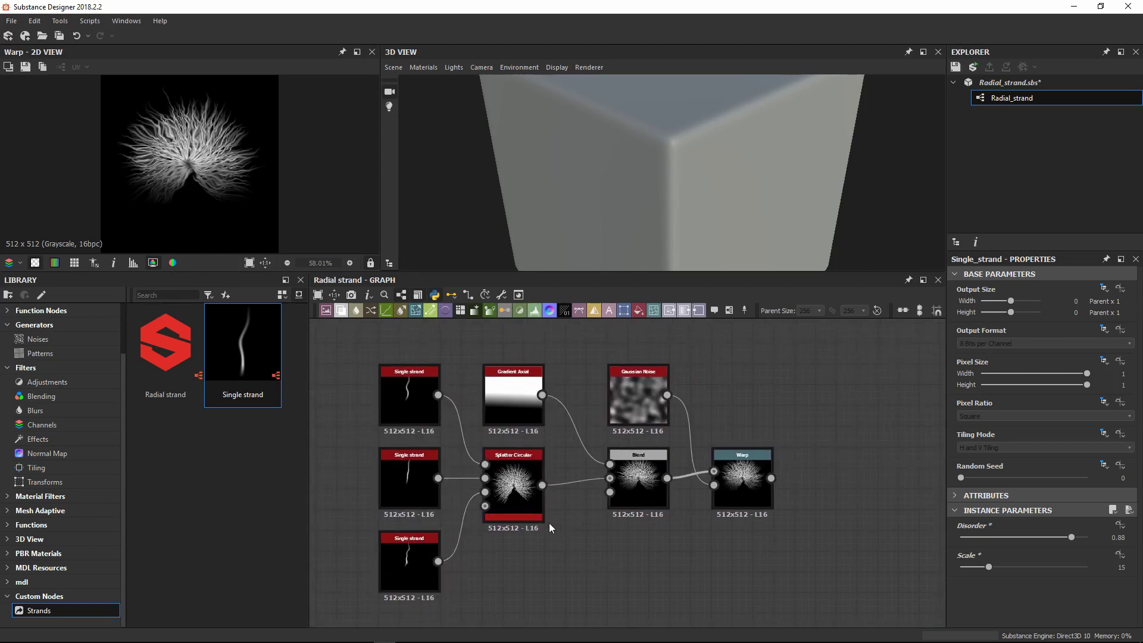
Step: Expose the Splatter Circular node's Pattern Amount as a graph input named pattern_amount
{"action": "left_click", "coordinate": [517, 491]}
{"action": "double_click", "coordinate": [516, 486]}
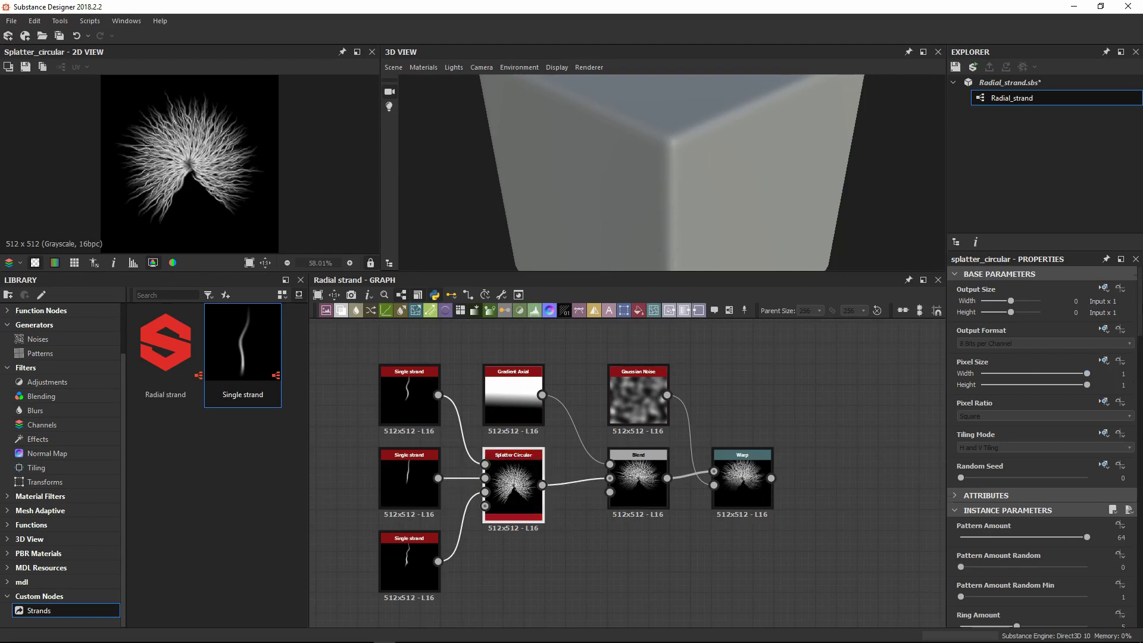
{"action": "scroll", "coordinate": [1044, 446], "scroll_direction": "down", "scroll_amount": 5}
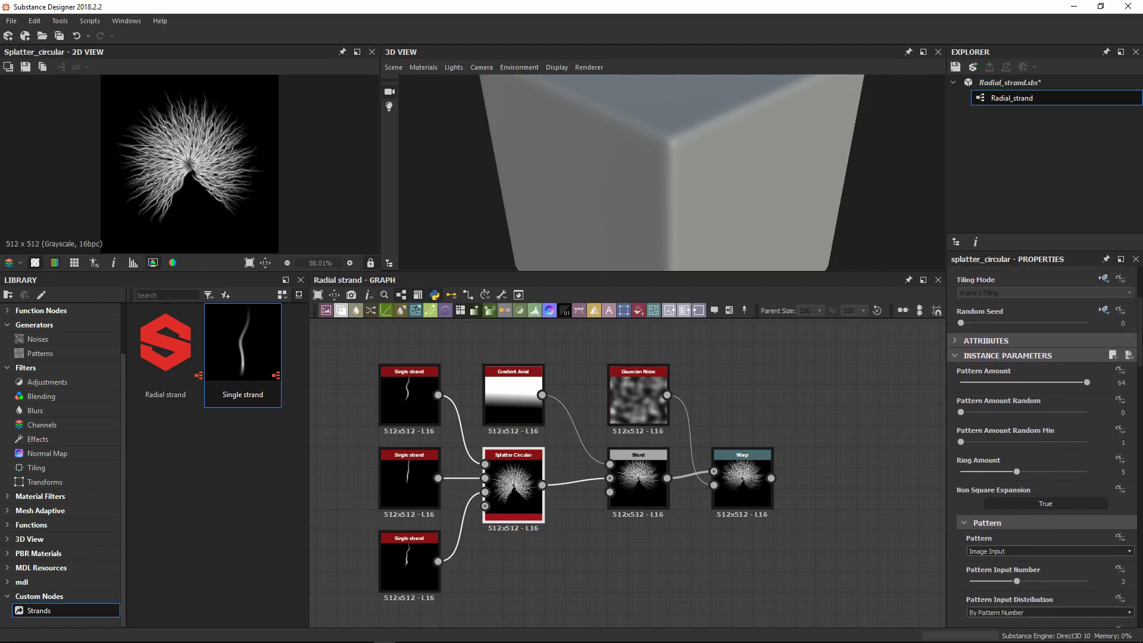
{"action": "left_click", "coordinate": [1120, 374]}
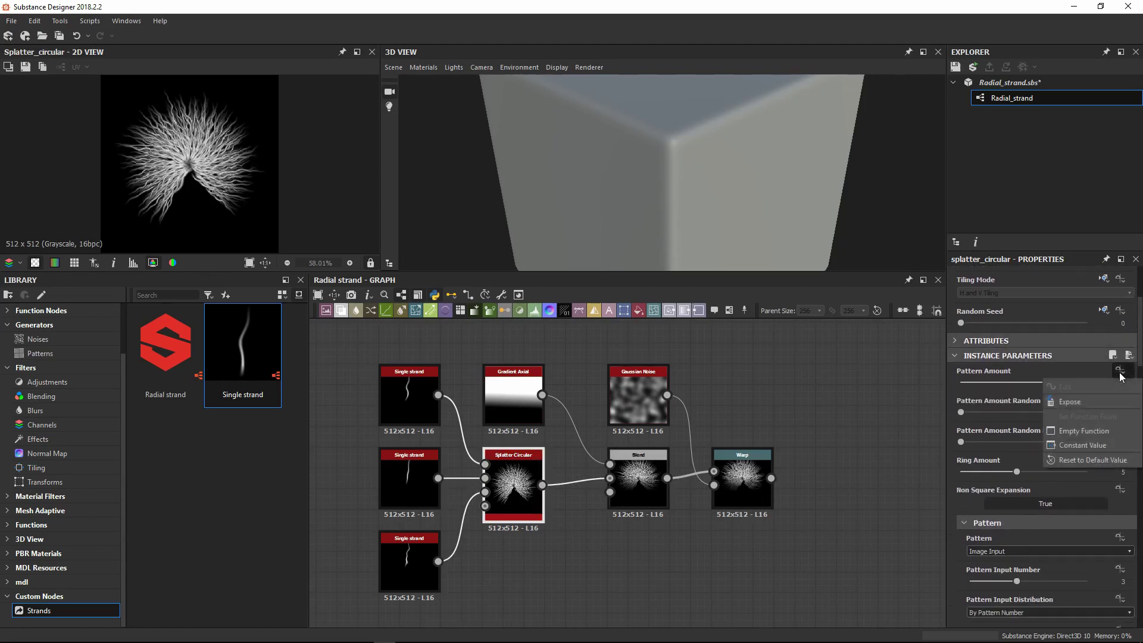
{"action": "left_click", "coordinate": [1088, 399]}
{"action": "left_click", "coordinate": [538, 333]}
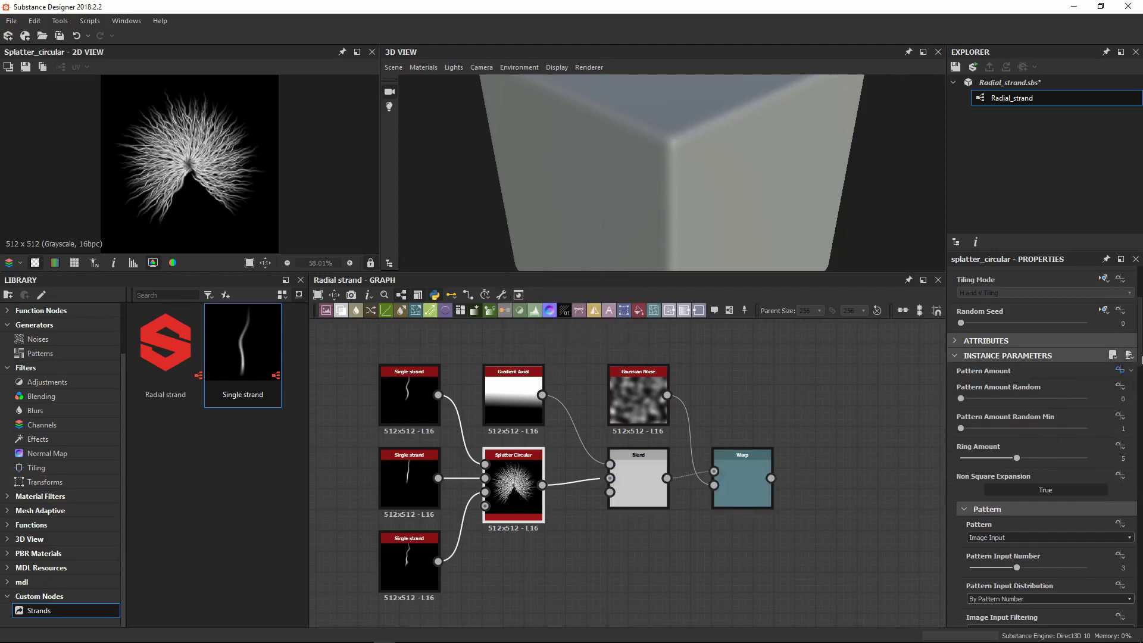
Step: Expose the Splatter Circular node's Ring Amount under its own input name, ring_amount
{"action": "scroll", "coordinate": [1140, 357], "scroll_direction": "down", "scroll_amount": 4}
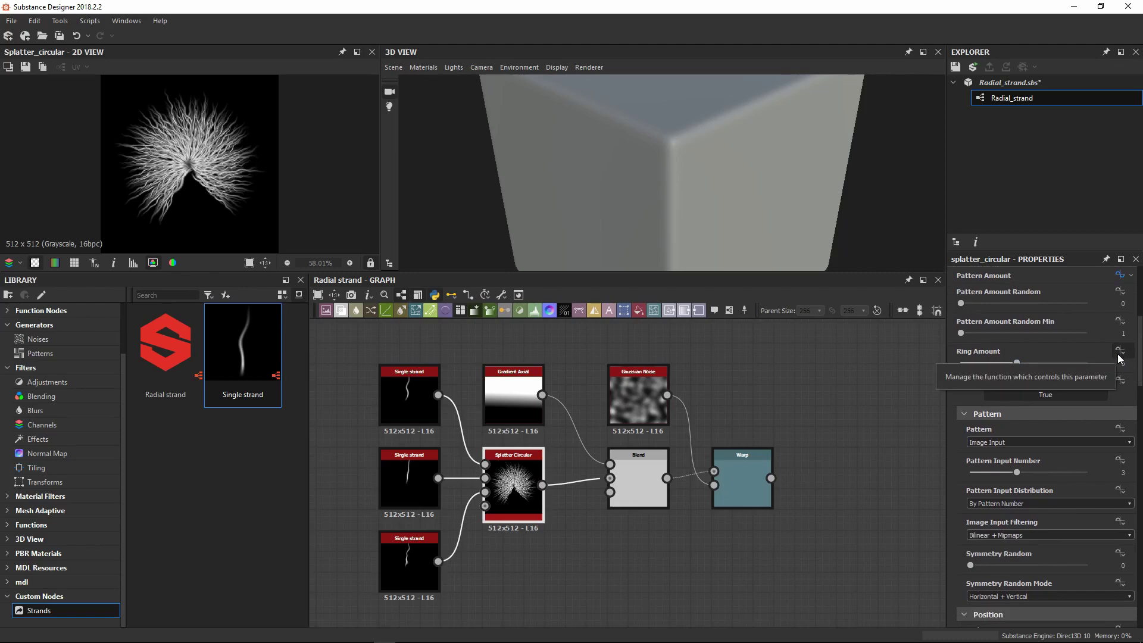
{"action": "left_click", "coordinate": [1119, 353]}
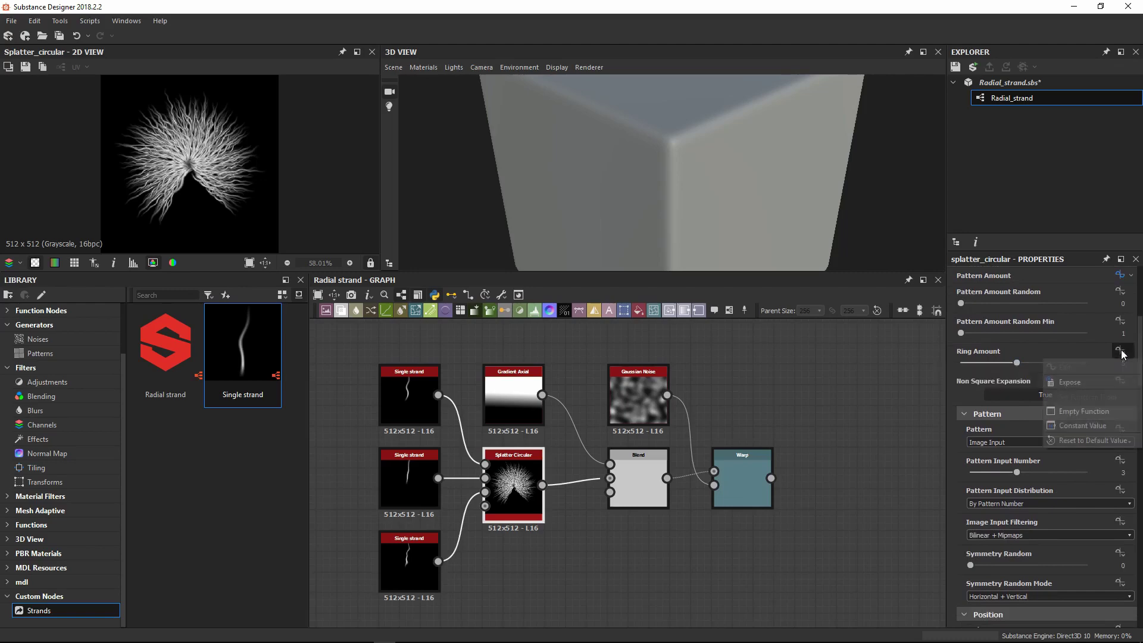
{"action": "left_click", "coordinate": [1101, 384]}
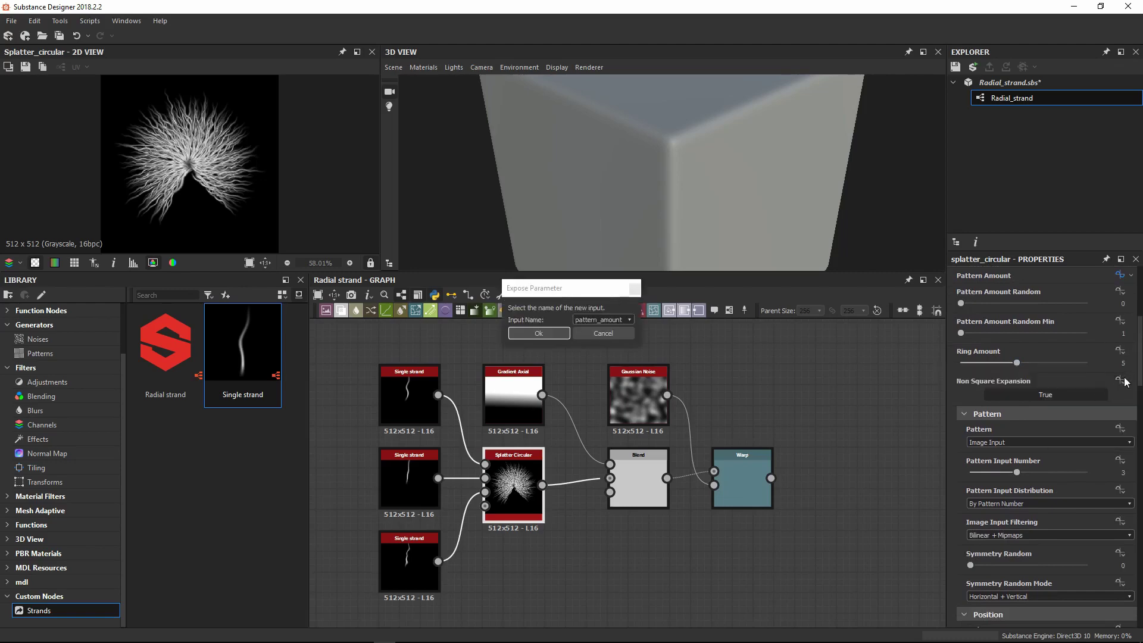
{"action": "left_click", "coordinate": [601, 319]}
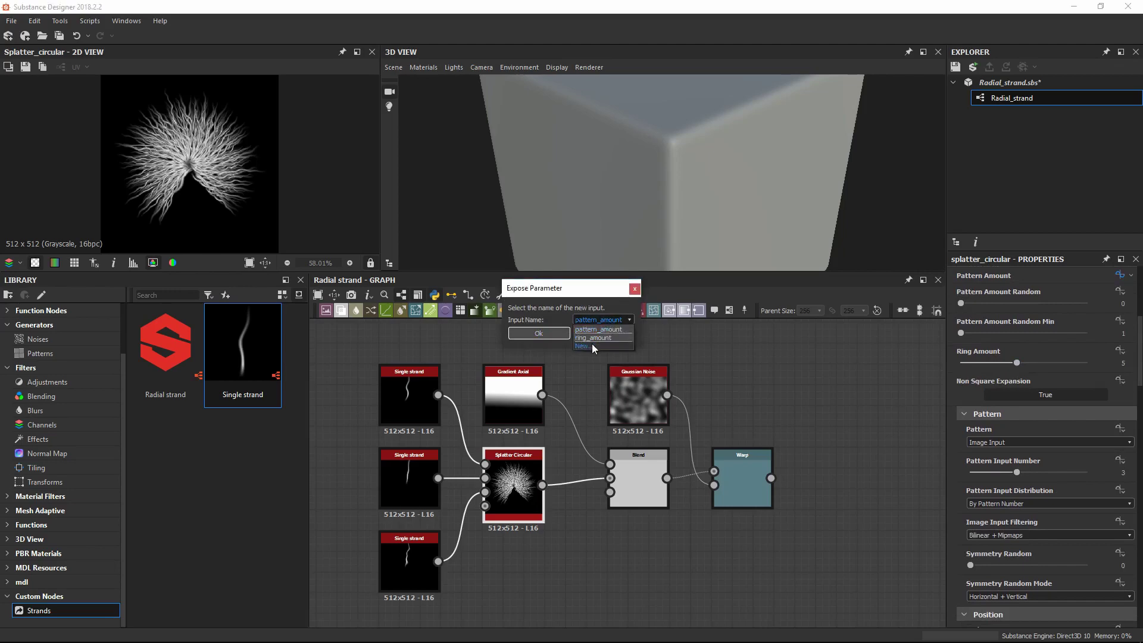
{"action": "left_click", "coordinate": [593, 338]}
{"action": "left_click", "coordinate": [539, 333]}
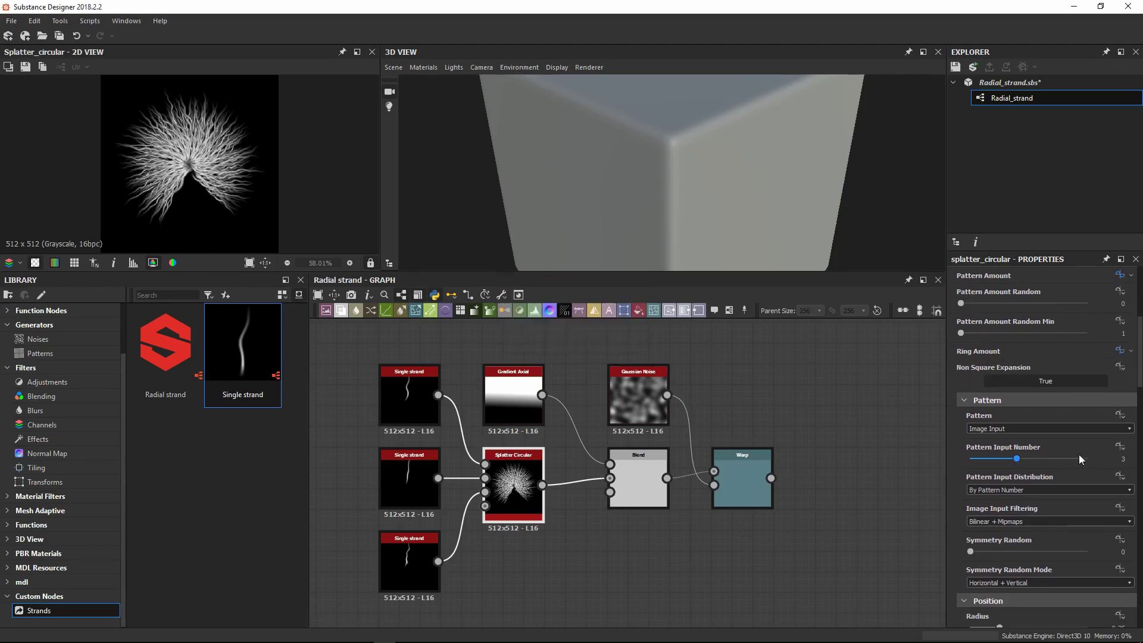
Step: Lower the Splatter Circular node's position Radius slightly and expose it as the graph input radius
{"action": "scroll", "coordinate": [1081, 458], "scroll_direction": "down", "scroll_amount": 5}
{"action": "left_click", "coordinate": [265, 262]}
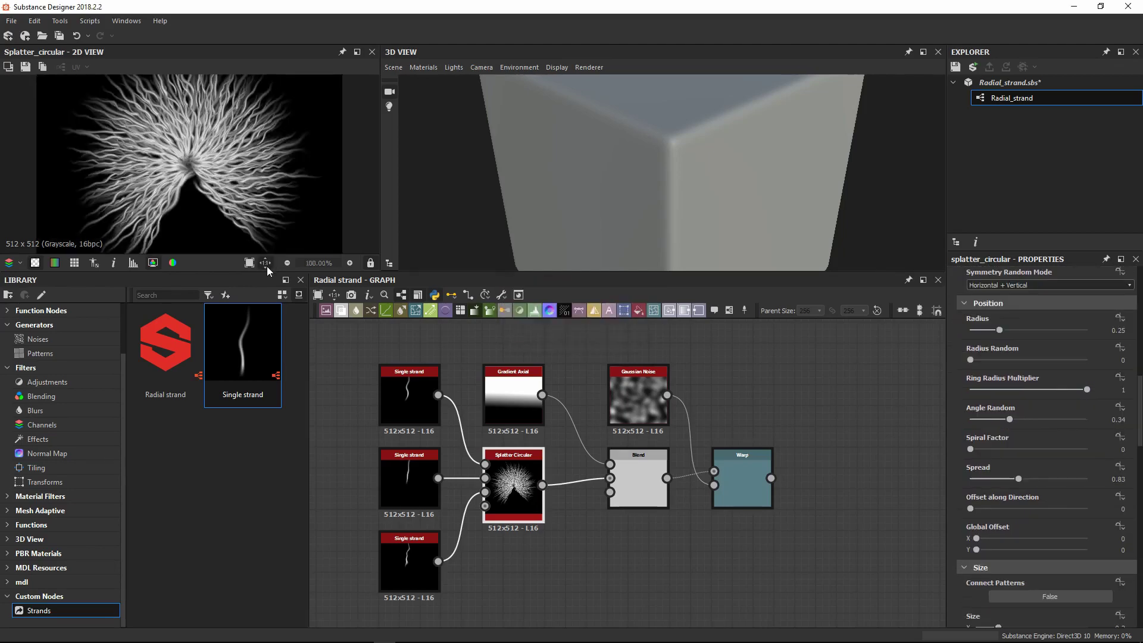
{"action": "mouse_move", "coordinate": [999, 330]}
{"action": "left_mouse_down"}
{"action": "mouse_move", "coordinate": [1015, 331]}
{"action": "mouse_move", "coordinate": [994, 329]}
{"action": "left_mouse_up"}
{"action": "left_click", "coordinate": [1120, 318]}
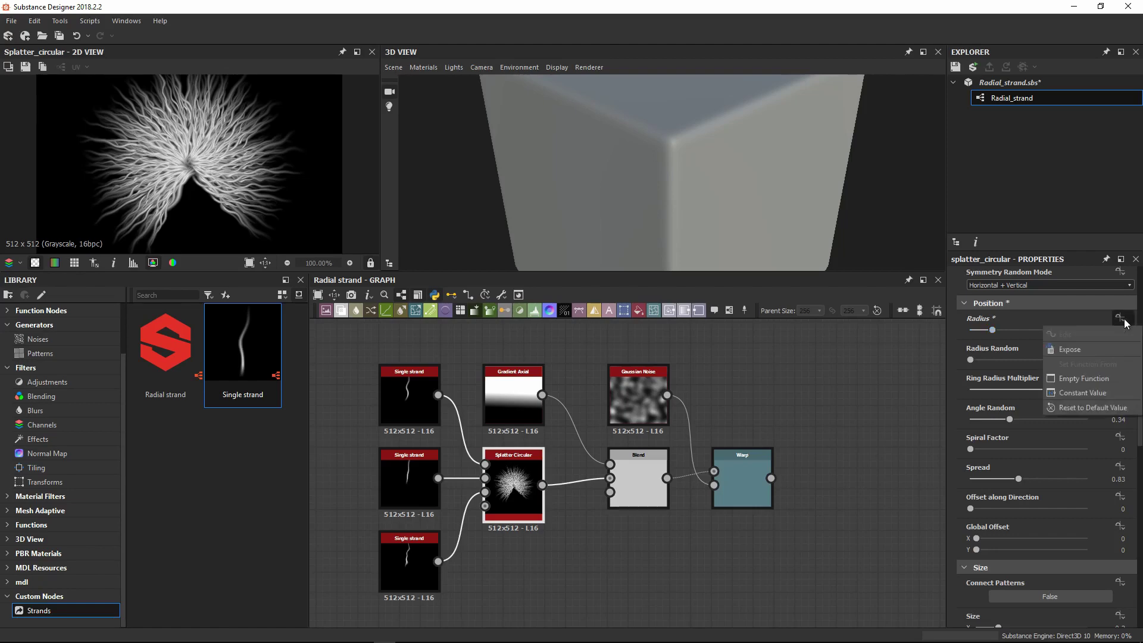
{"action": "left_click", "coordinate": [1101, 342]}
{"action": "left_click", "coordinate": [542, 333]}
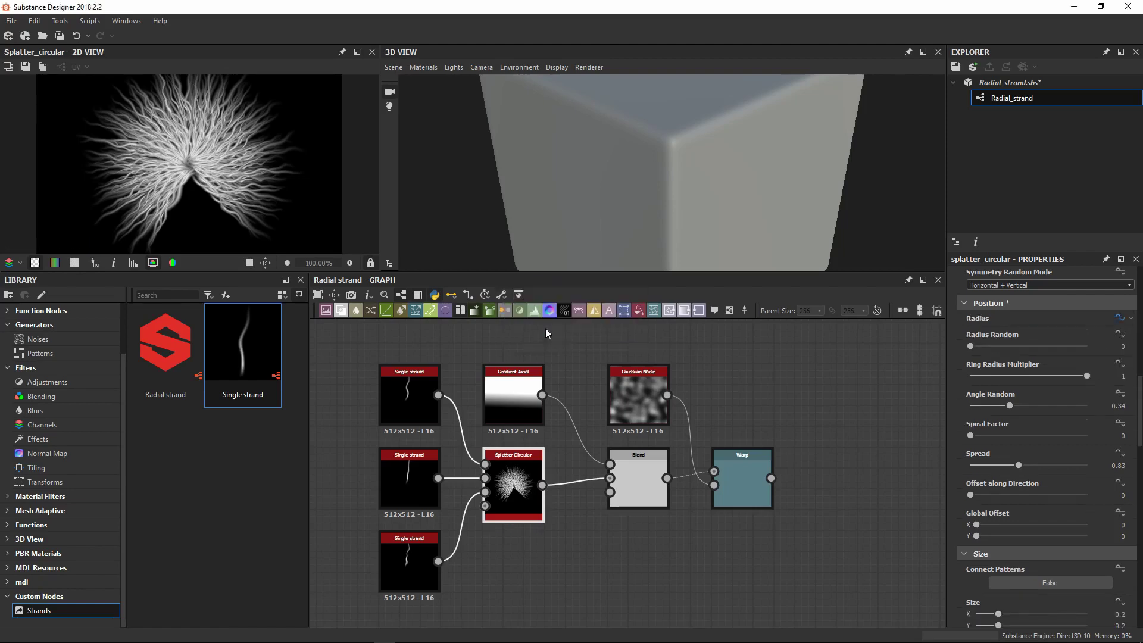
Step: Reduce the Splatter Circular node's Spread to about 0.81 and expose it as the graph input spread
{"action": "scroll", "coordinate": [1140, 403], "scroll_direction": "down", "scroll_amount": 2}
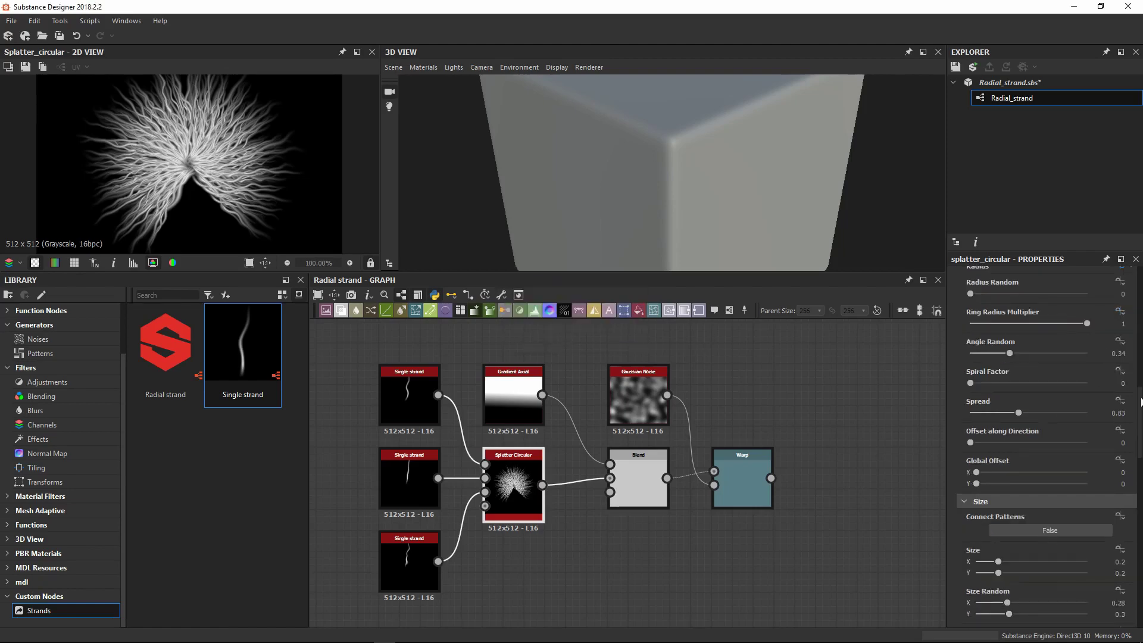
{"action": "scroll", "coordinate": [1140, 402], "scroll_direction": "down", "scroll_amount": 2}
{"action": "mouse_move", "coordinate": [1018, 365]}
{"action": "left_mouse_down"}
{"action": "mouse_move", "coordinate": [991, 359]}
{"action": "mouse_move", "coordinate": [1017, 362]}
{"action": "left_mouse_up"}
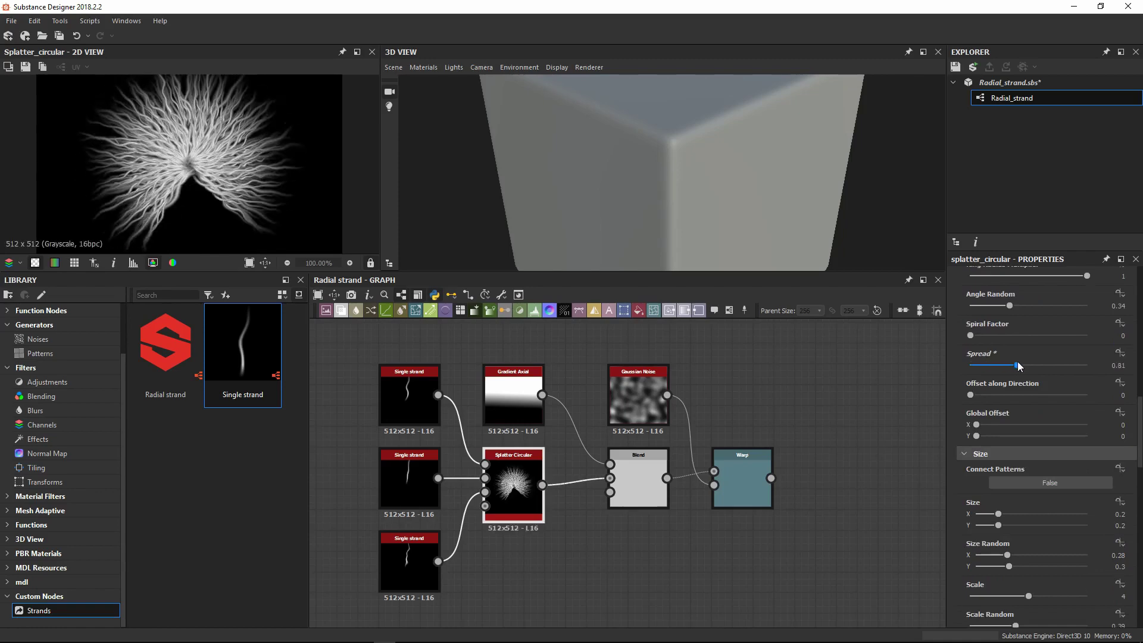
Step: Set the Splatter Circular node's Scale to about 3.17 and expose it as a new input named Master_Size
{"action": "scroll", "coordinate": [1047, 420], "scroll_direction": "down", "scroll_amount": 5}
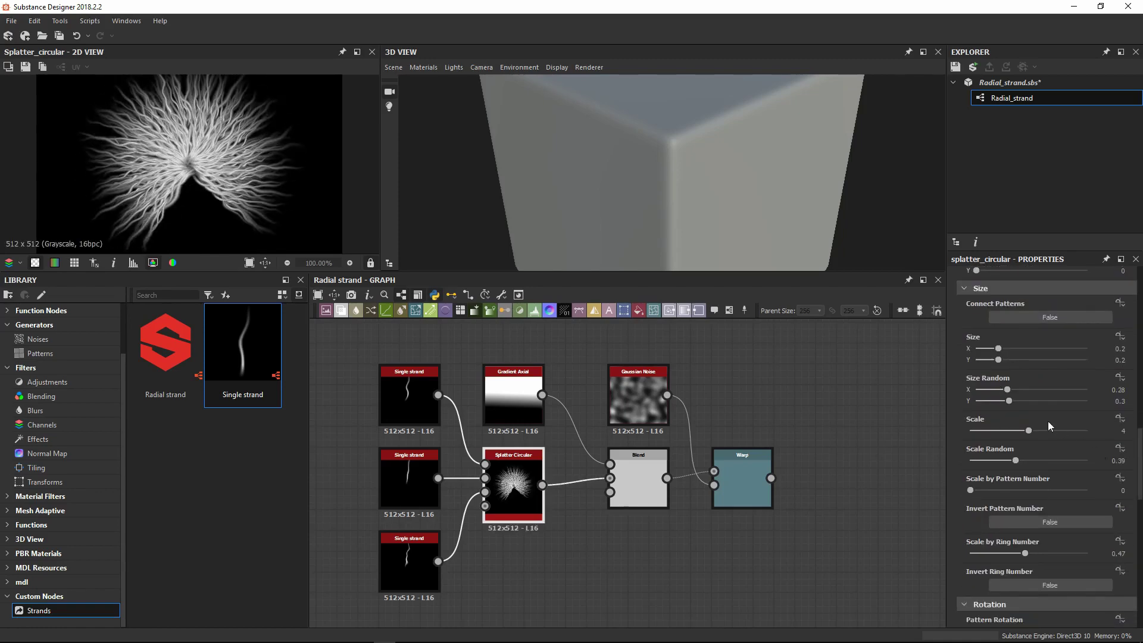
{"action": "mouse_move", "coordinate": [1027, 429]}
{"action": "left_mouse_down"}
{"action": "mouse_move", "coordinate": [1062, 427]}
{"action": "mouse_move", "coordinate": [984, 426]}
{"action": "mouse_move", "coordinate": [1014, 430]}
{"action": "left_mouse_up"}
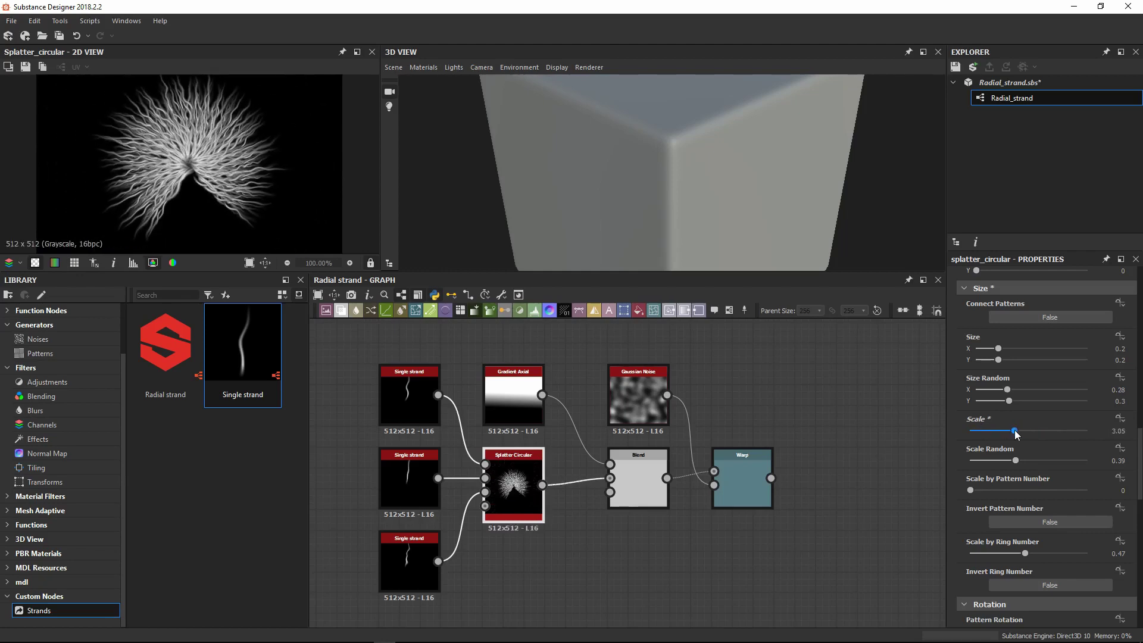
{"action": "left_click_drag", "start_coordinate": [1014, 430], "coordinate": [1016, 430]}
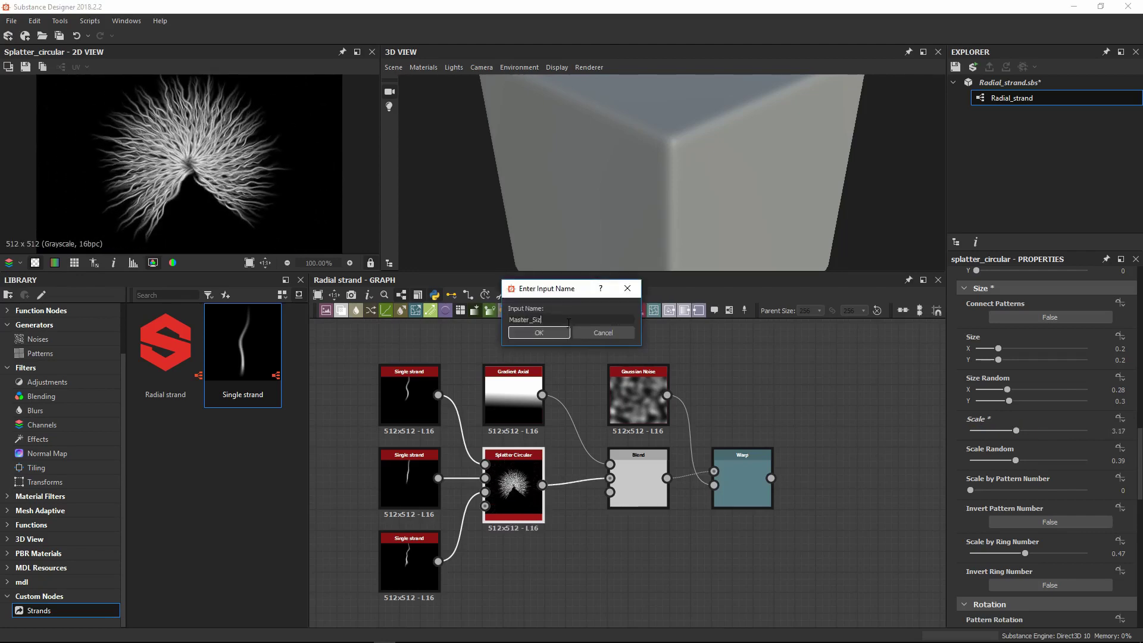
{"action": "key", "text": "Return"}
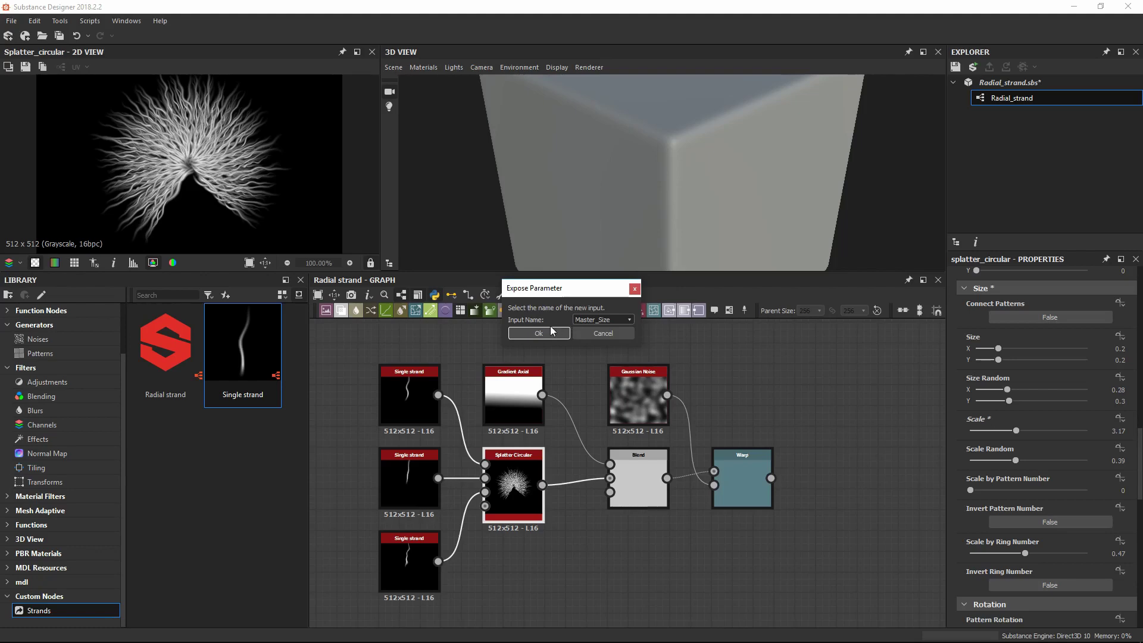
{"action": "left_click", "coordinate": [546, 331]}
Step: Set the Splatter Circular node's Scale Random to about 0.37 and expose it as a new input named Scale_Random
{"action": "mouse_move", "coordinate": [1015, 446]}
{"action": "left_mouse_down"}
{"action": "mouse_move", "coordinate": [1037, 451]}
{"action": "mouse_move", "coordinate": [1019, 460]}
{"action": "left_mouse_up"}
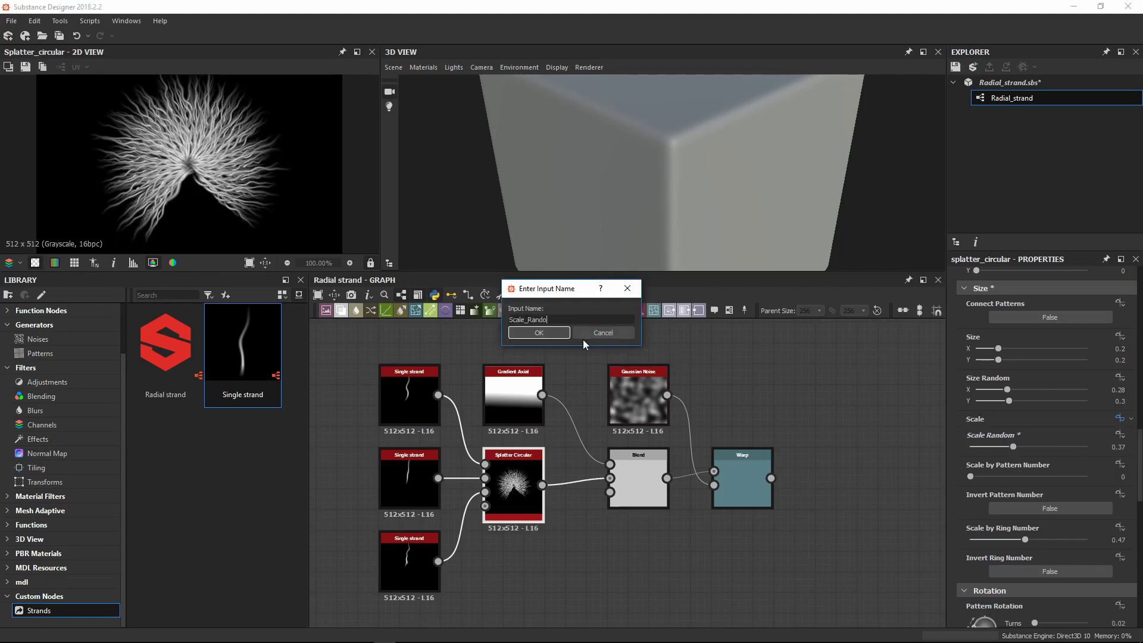
{"action": "key", "text": "BackSpace"}
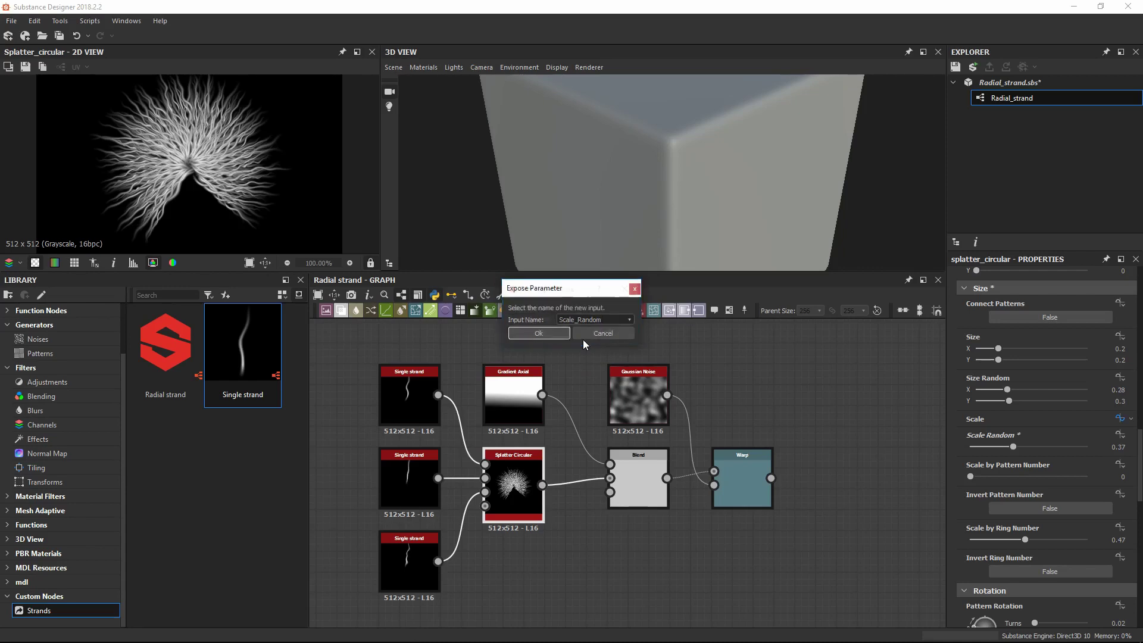
{"action": "key", "text": "Return"}
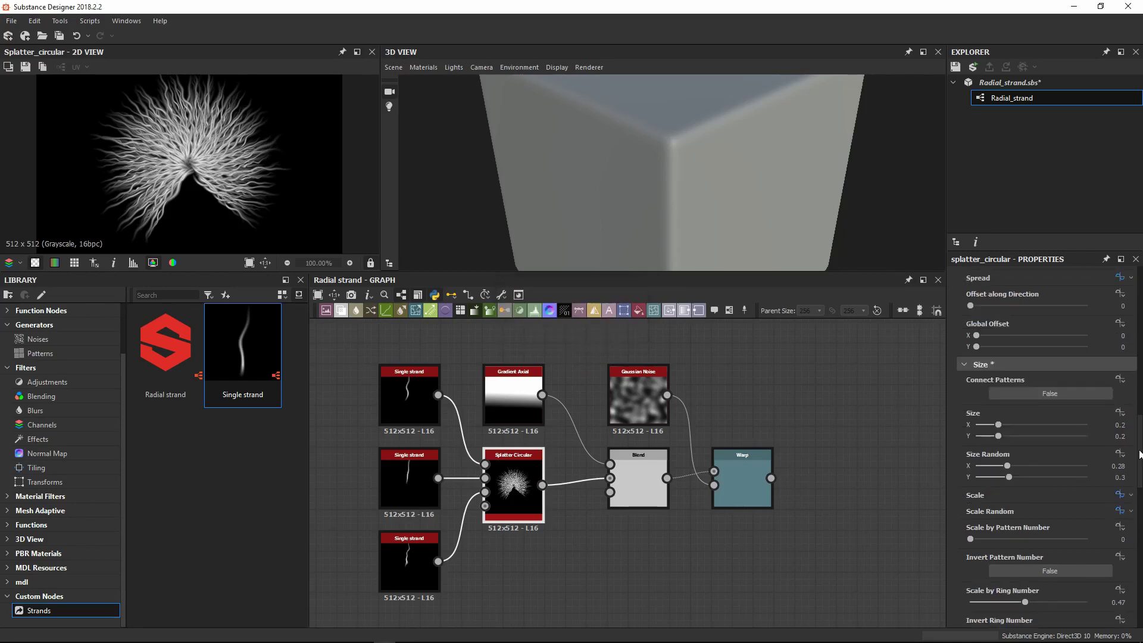
{"action": "scroll", "coordinate": [1140, 454], "scroll_direction": "down", "scroll_amount": 4}
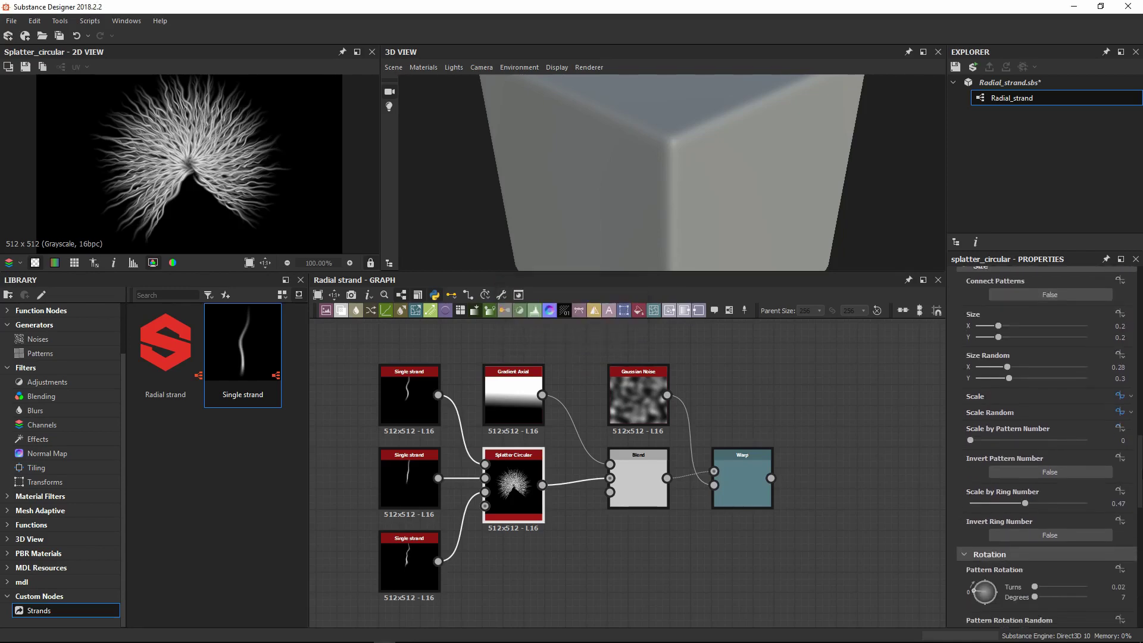
{"action": "scroll", "coordinate": [1140, 525], "scroll_direction": "down", "scroll_amount": 10}
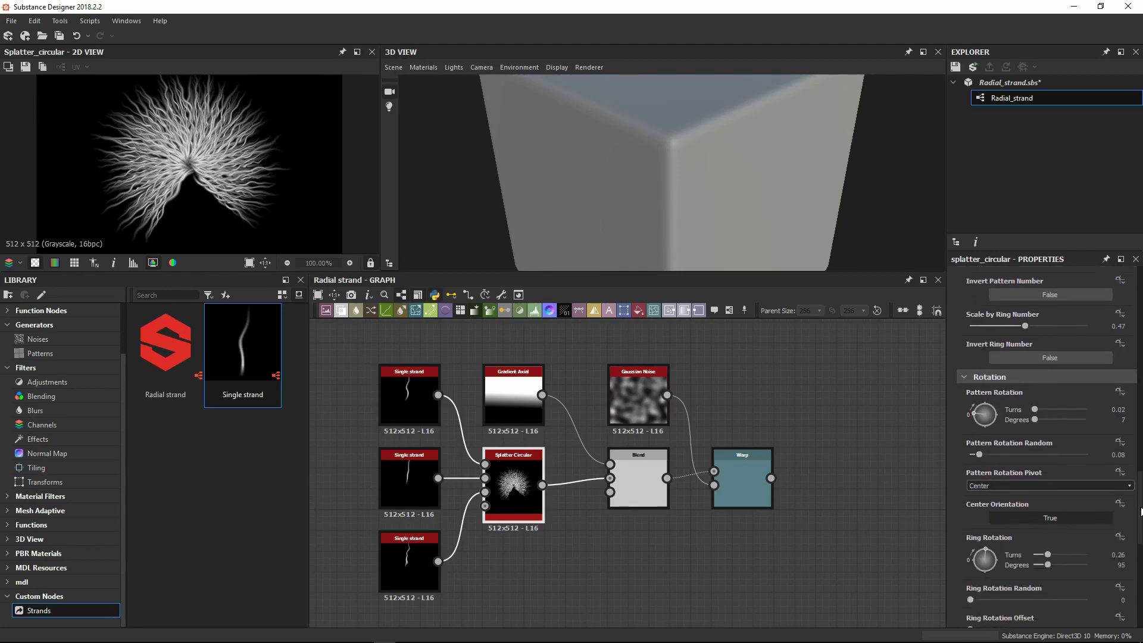
{"action": "scroll", "coordinate": [1140, 525], "scroll_direction": "down", "scroll_amount": 13}
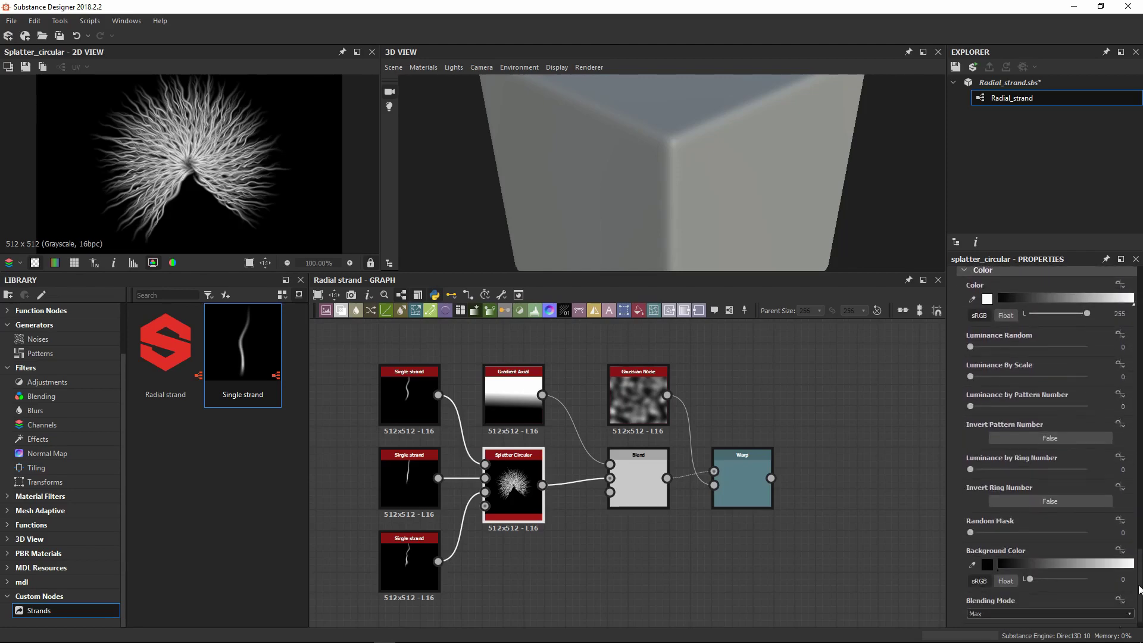
{"action": "scroll", "coordinate": [1125, 479], "scroll_direction": "up", "scroll_amount": 20}
{"action": "scroll", "coordinate": [1122, 429], "scroll_direction": "up", "scroll_amount": 15}
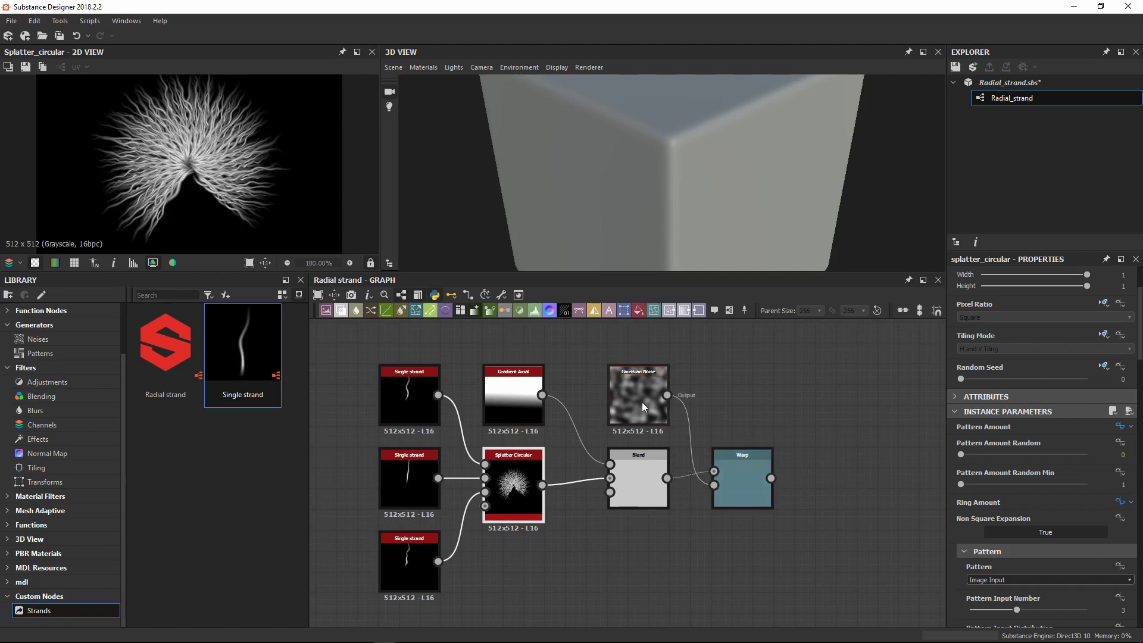
Step: Set the Gaussian Noise node's Disorder to about 0.07 and expose it as a new input named Lastge_Deformation_Disorder
{"action": "left_click", "coordinate": [734, 473]}
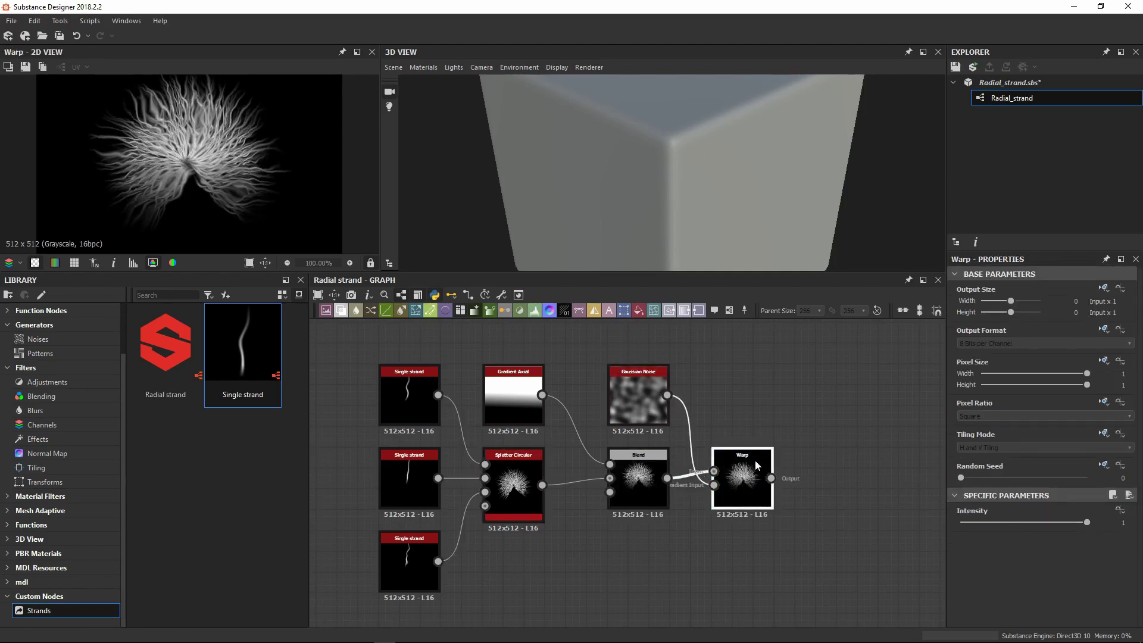
{"action": "left_click", "coordinate": [630, 391]}
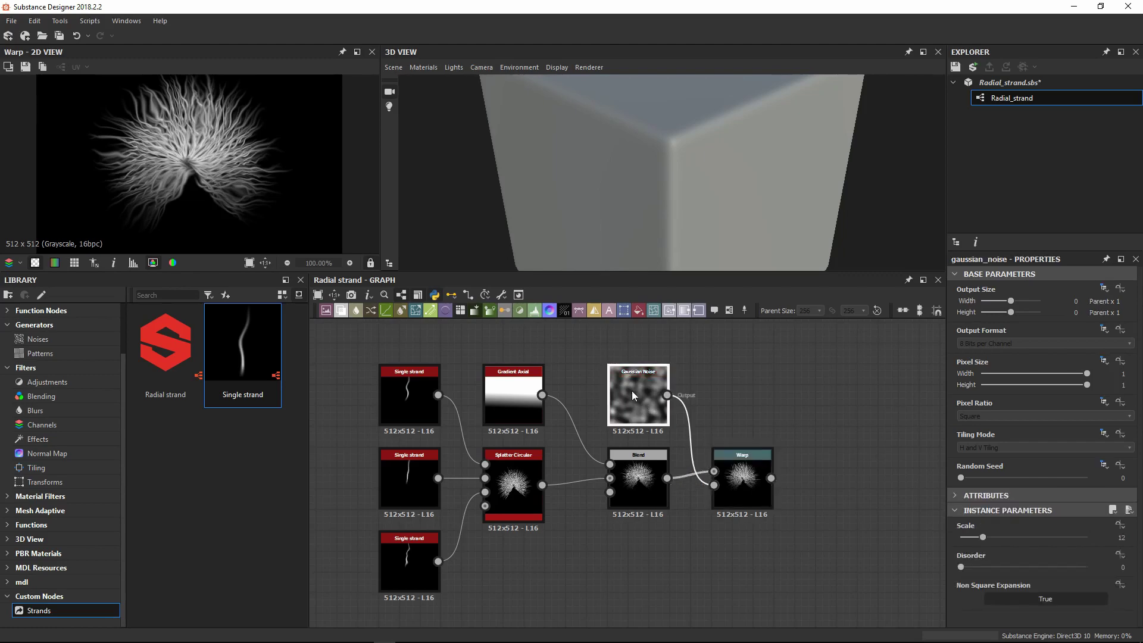
{"action": "left_click_drag", "start_coordinate": [961, 566], "coordinate": [969, 567]}
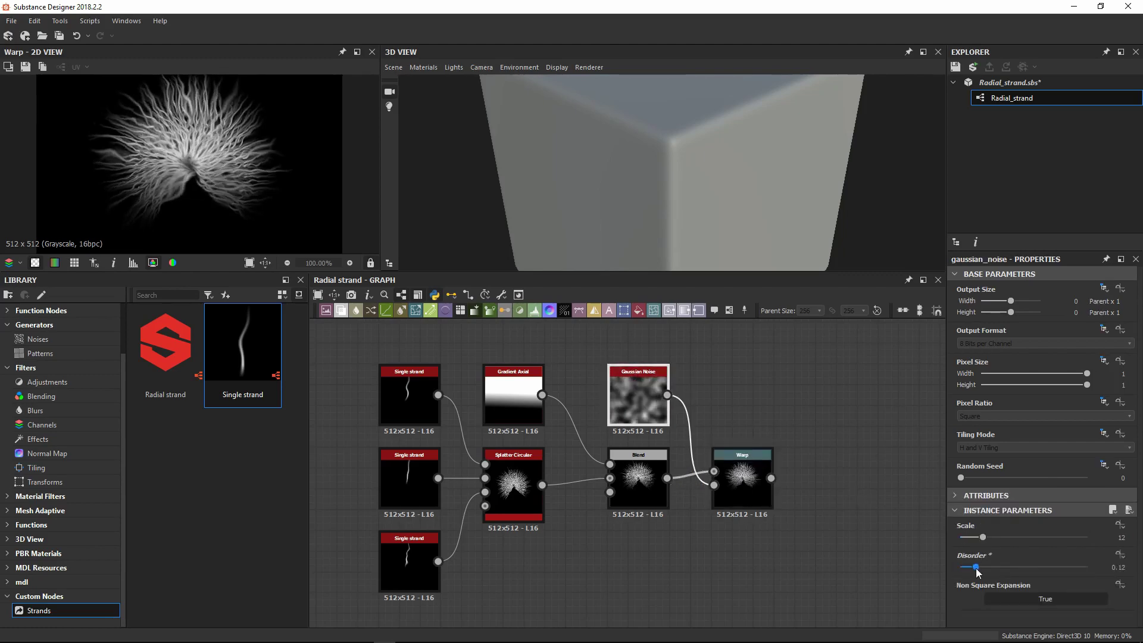
{"action": "left_click", "coordinate": [1121, 556]}
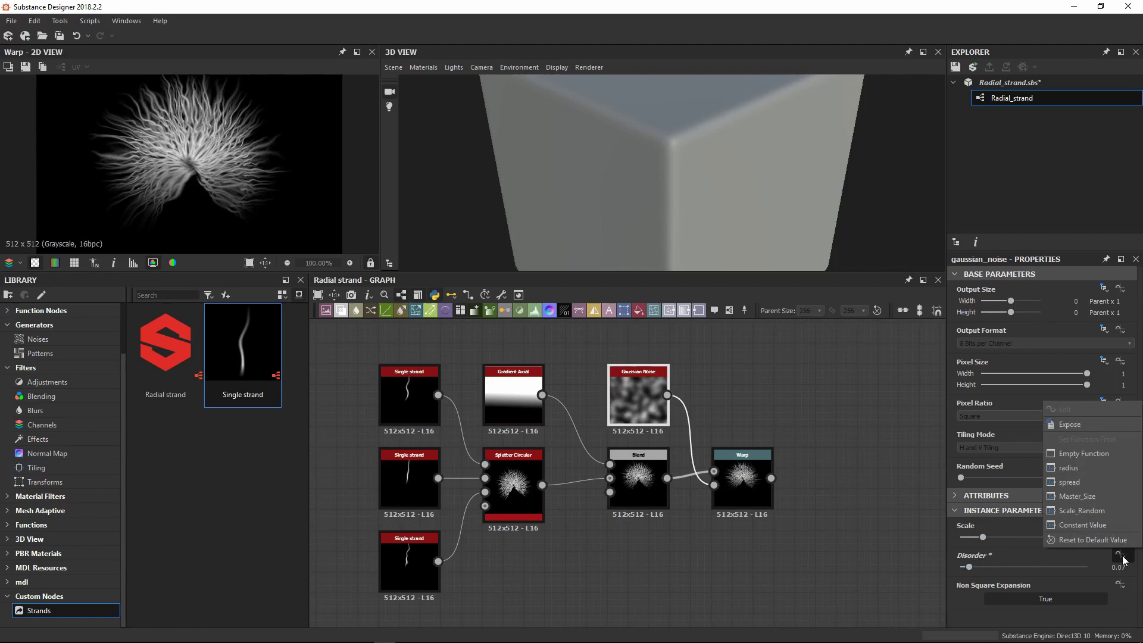
{"action": "left_click", "coordinate": [1087, 422]}
{"action": "left_click", "coordinate": [607, 320]}
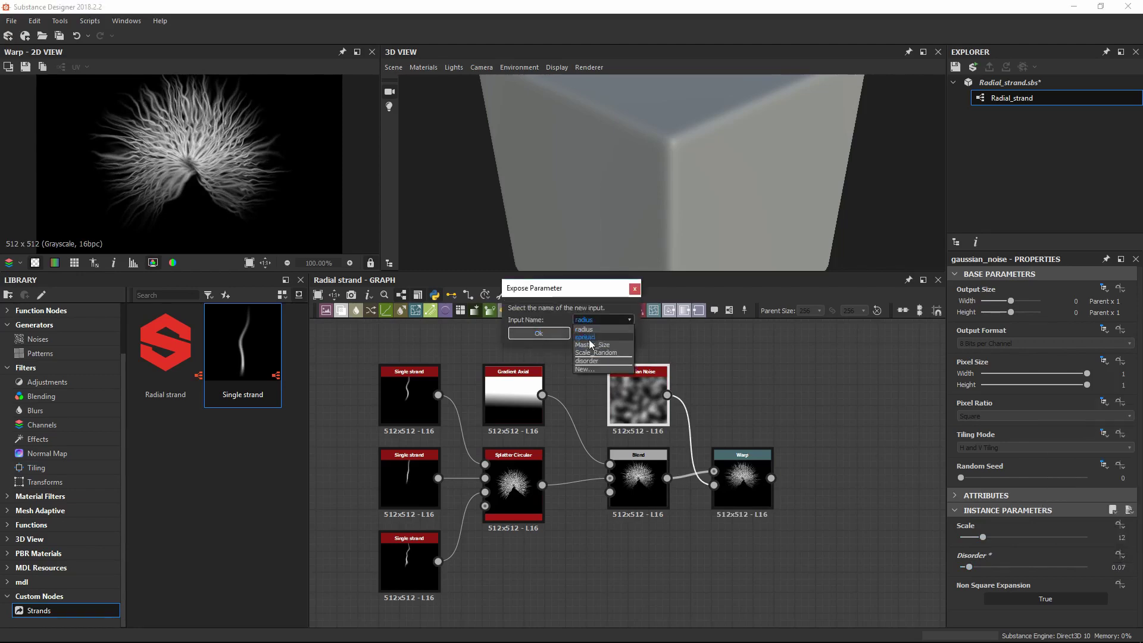
{"action": "left_click", "coordinate": [587, 365]}
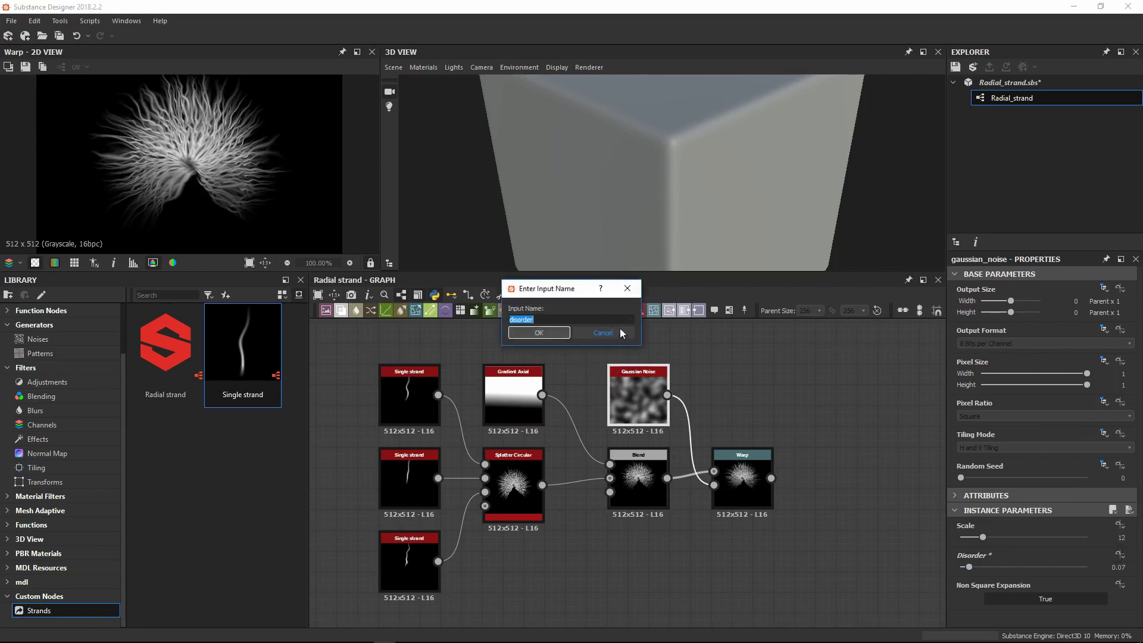
{"action": "type", "text": "Lastge_Deformation_Disorder"}
{"action": "key", "text": "Return"}
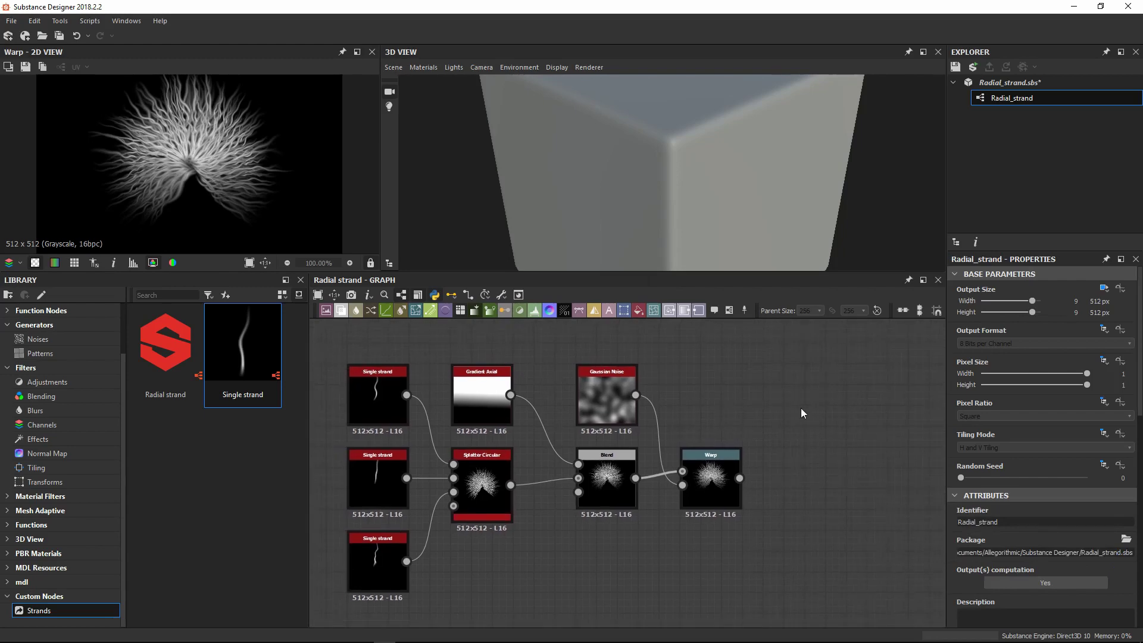
Step: Make the Radial_strand graph's output size relative to its parent, and add an Output node fed by the Warp node
{"action": "left_click", "coordinate": [1104, 289]}
{"action": "left_click", "coordinate": [1083, 313]}
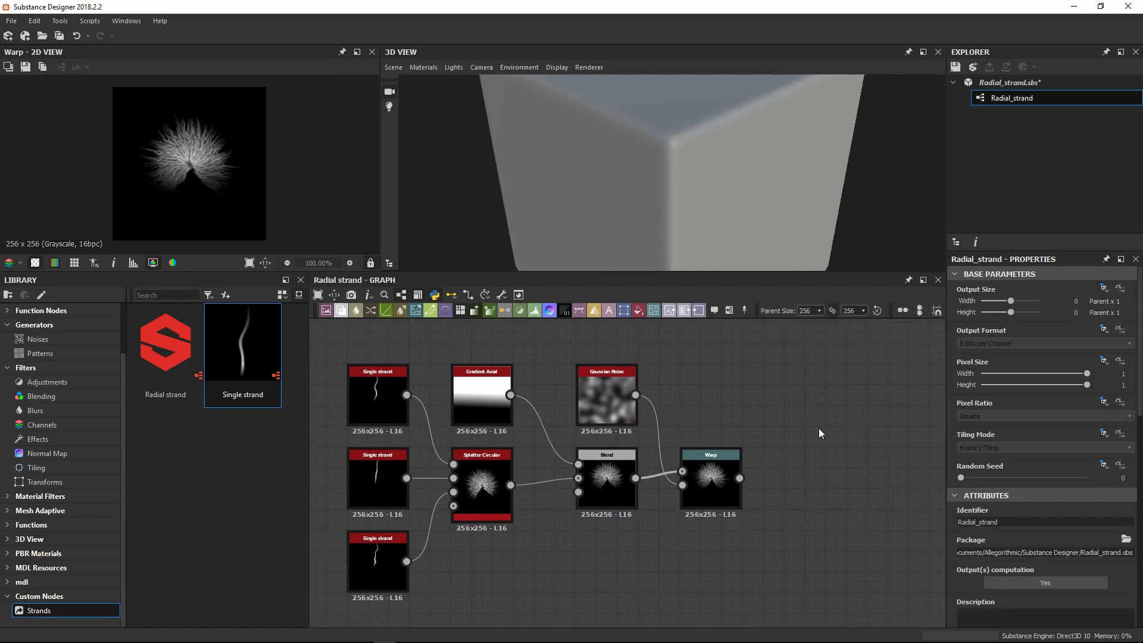
{"action": "left_click", "coordinate": [711, 476]}
{"action": "left_click", "coordinate": [699, 310]}
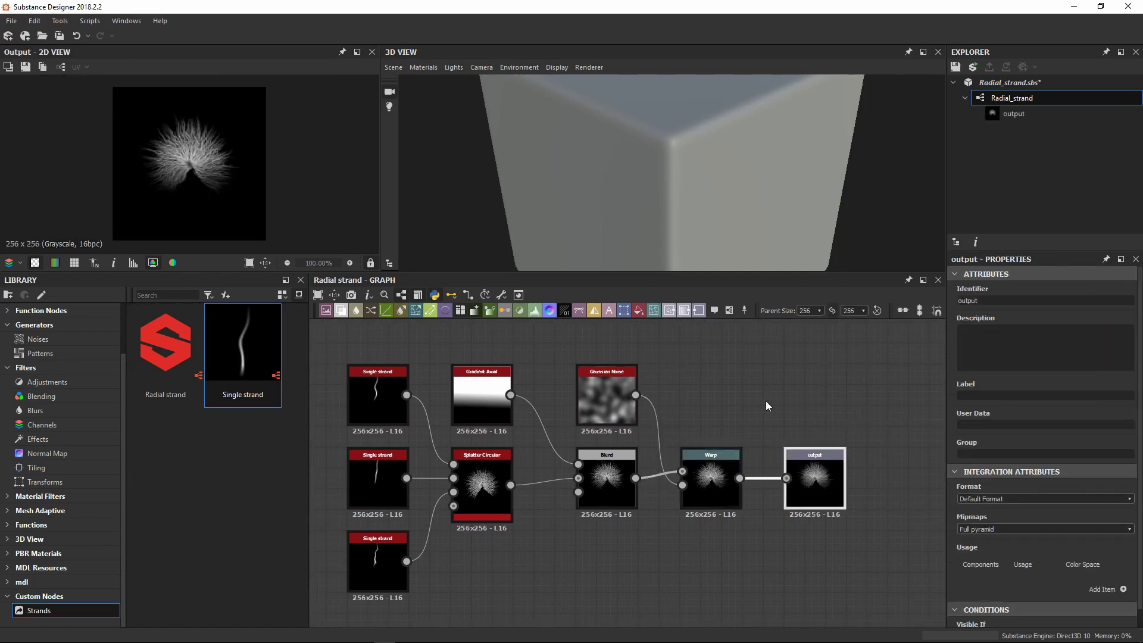
{"action": "left_click_drag", "start_coordinate": [827, 481], "coordinate": [849, 427]}
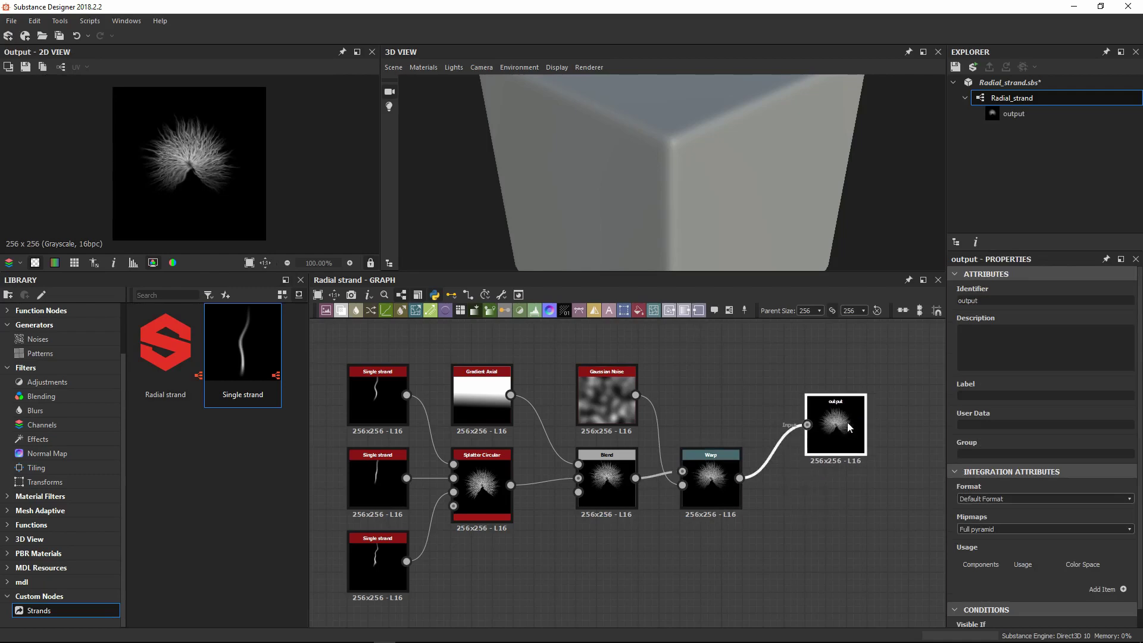
Step: Save the 2D view image of the radial strand as a PNG, overwriting Strand_Radial_Snap
{"action": "left_click", "coordinate": [816, 513]}
{"action": "scroll", "coordinate": [1020, 474], "scroll_direction": "down", "scroll_amount": 3}
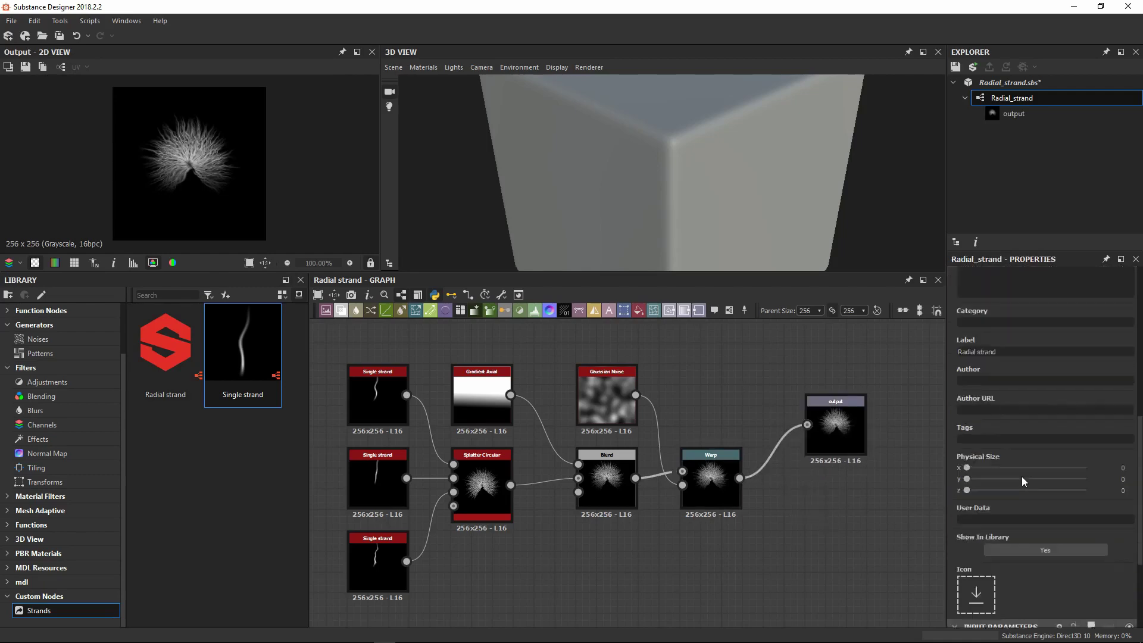
{"action": "scroll", "coordinate": [1021, 477], "scroll_direction": "down", "scroll_amount": 5}
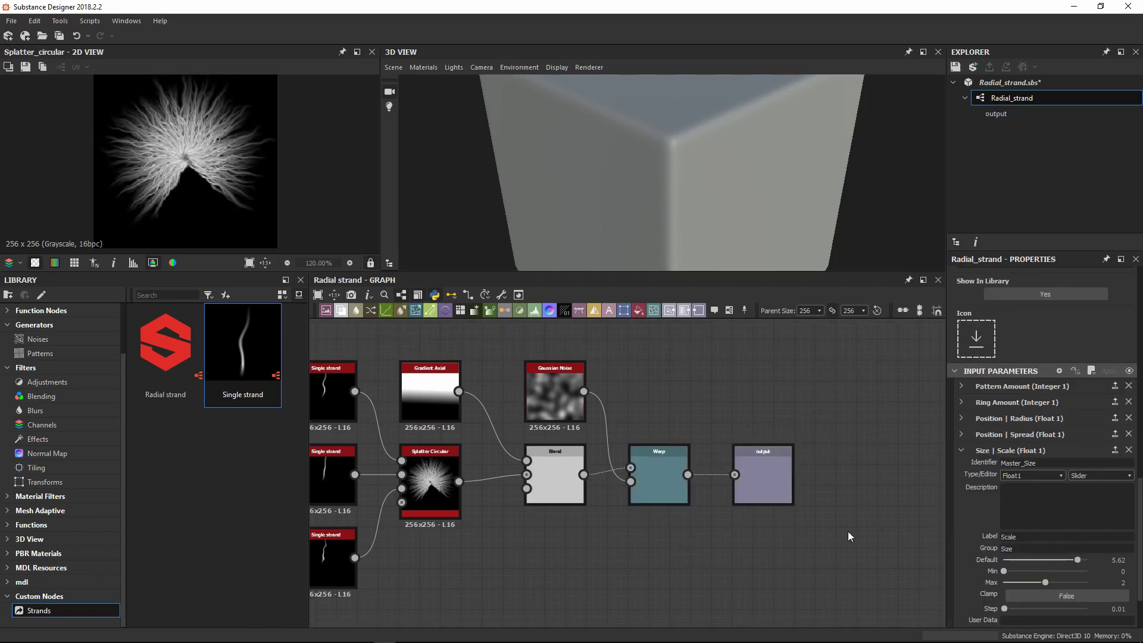
{"action": "left_click", "coordinate": [779, 482]}
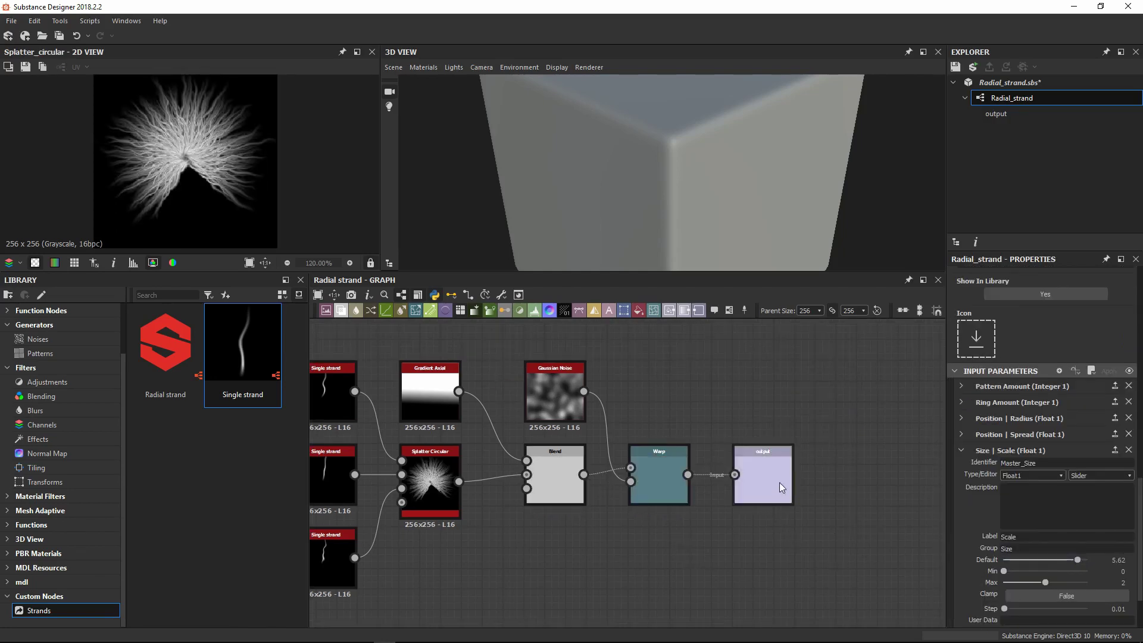
{"action": "left_click", "coordinate": [25, 67]}
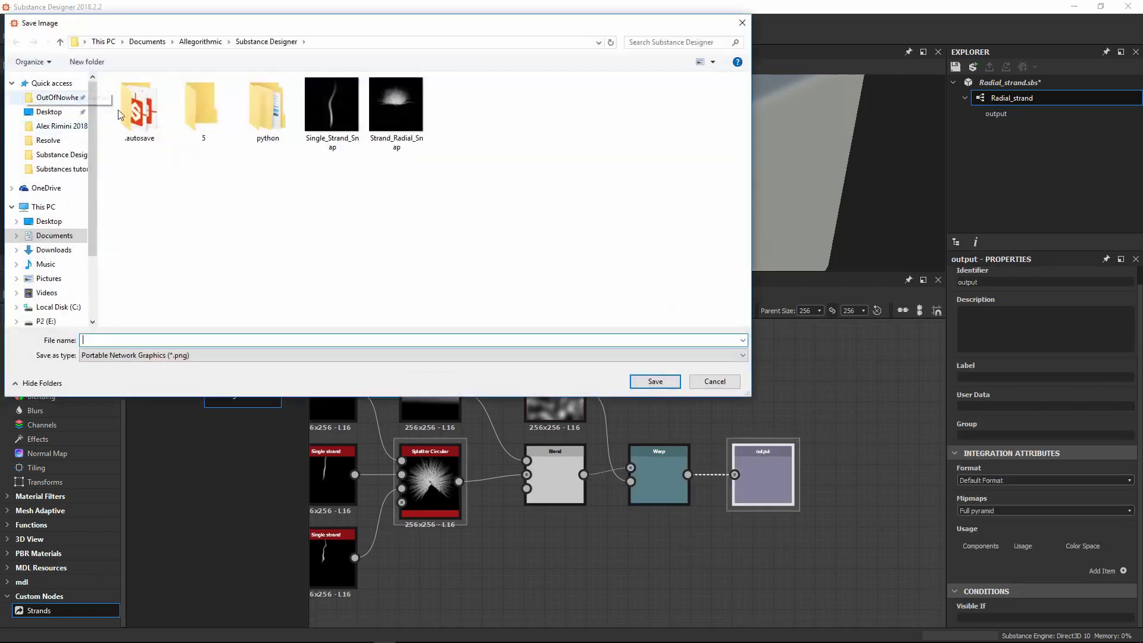
{"action": "left_click", "coordinate": [396, 107]}
{"action": "left_click", "coordinate": [655, 381]}
{"action": "left_click", "coordinate": [613, 330]}
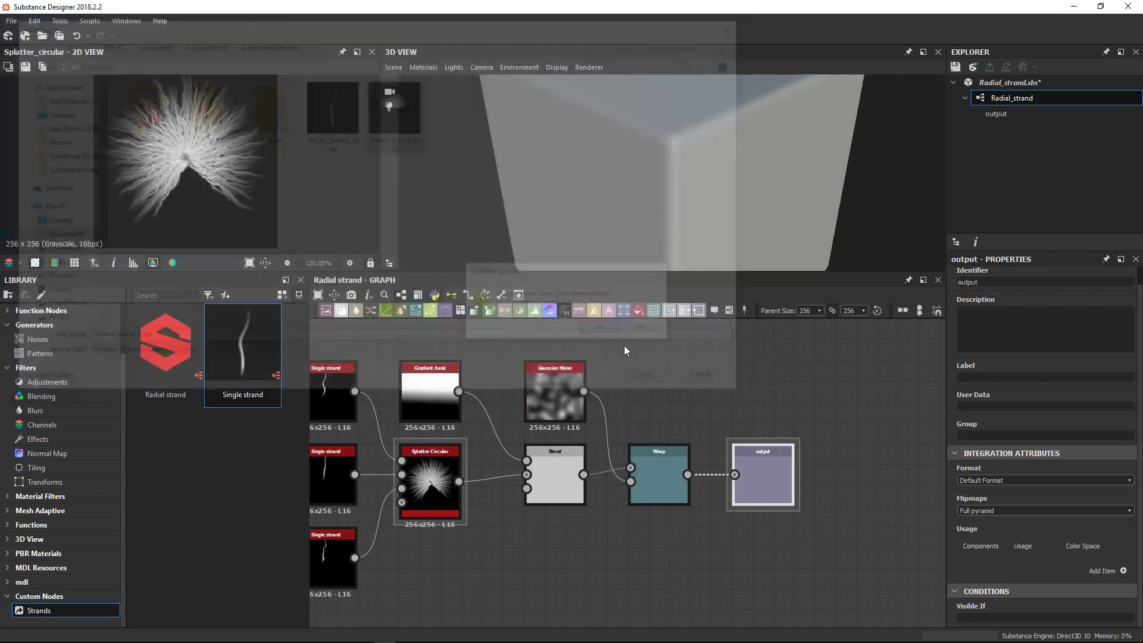
Step: Set the Strand_Radial_Snap image as the icon of the Radial_strand graph
{"action": "left_click", "coordinate": [751, 400]}
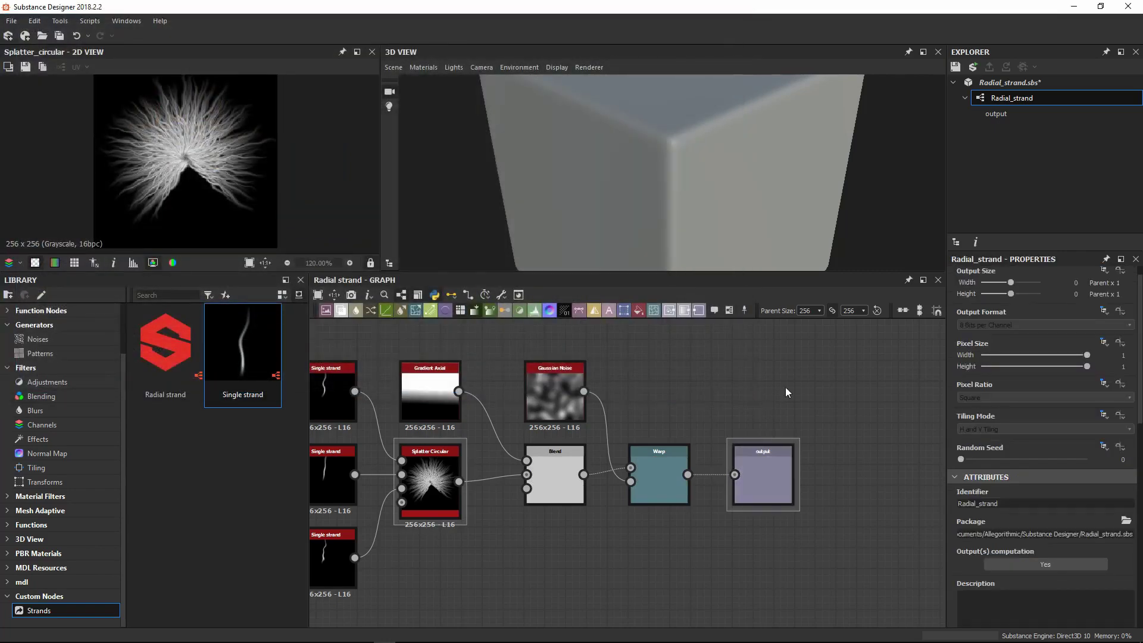
{"action": "left_click_drag", "start_coordinate": [1138, 329], "coordinate": [1141, 476]}
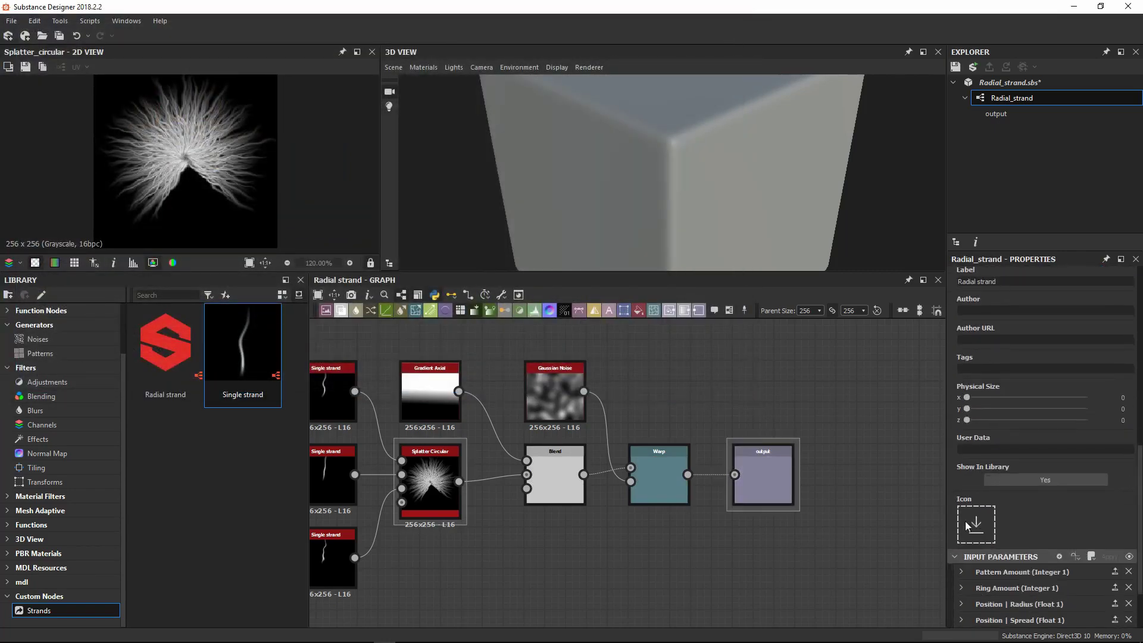
{"action": "left_click", "coordinate": [976, 524]}
{"action": "left_click", "coordinate": [402, 112]}
{"action": "double_click", "coordinate": [402, 112]}
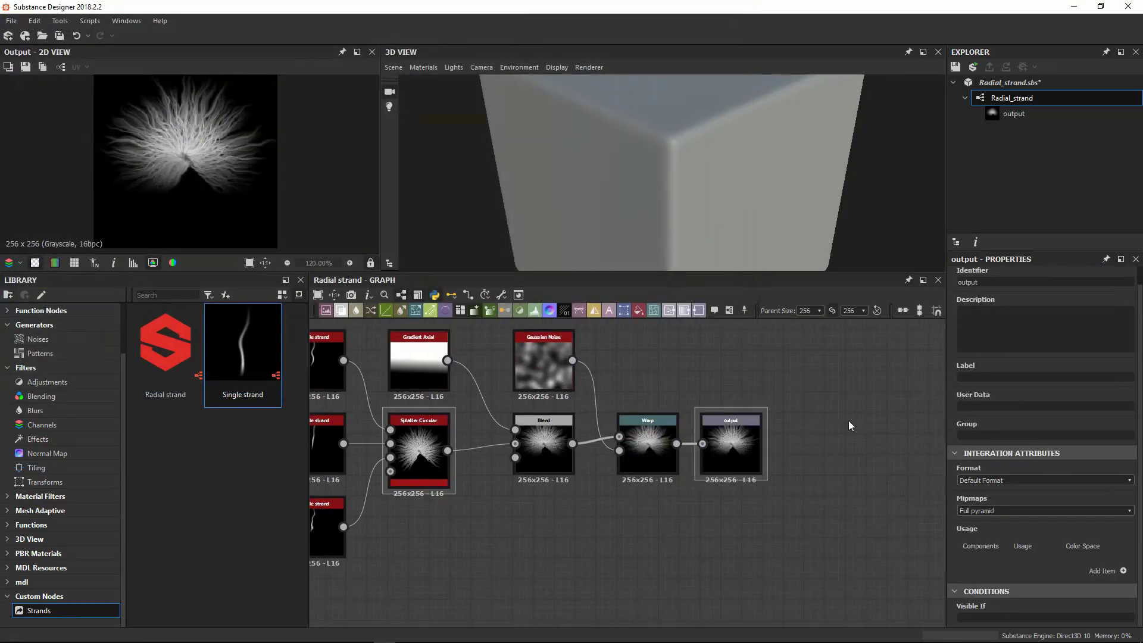
Step: Save the Radial_strand.sbs package and check the strand icons in the custom Strands library folder
{"action": "scroll", "coordinate": [1041, 446], "scroll_direction": "down", "scroll_amount": 10}
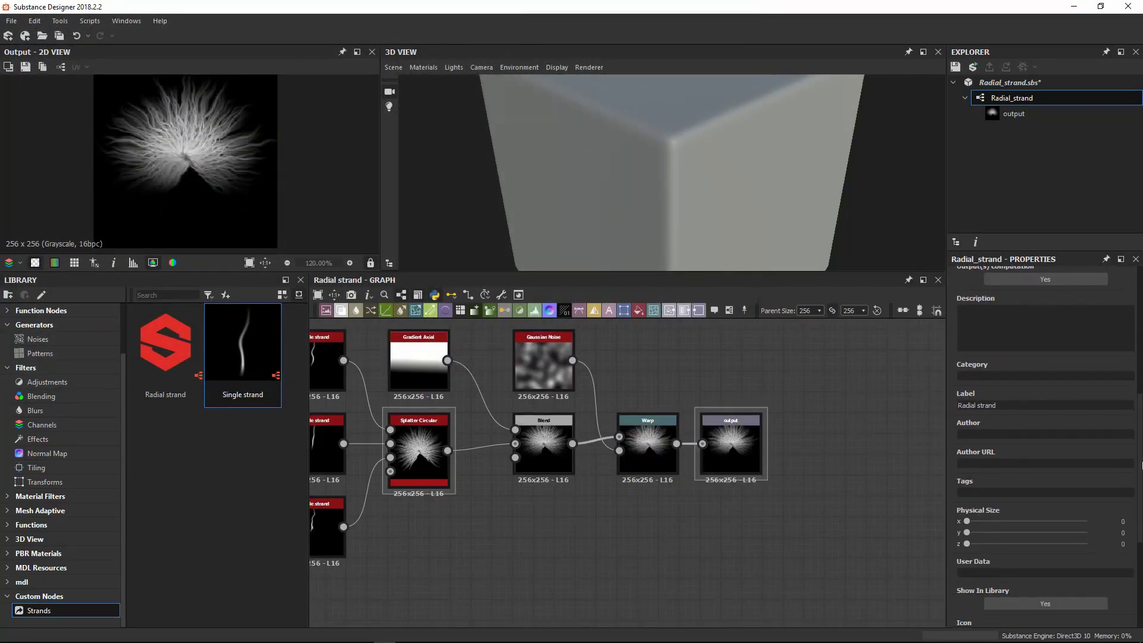
{"action": "left_click", "coordinate": [1010, 82]}
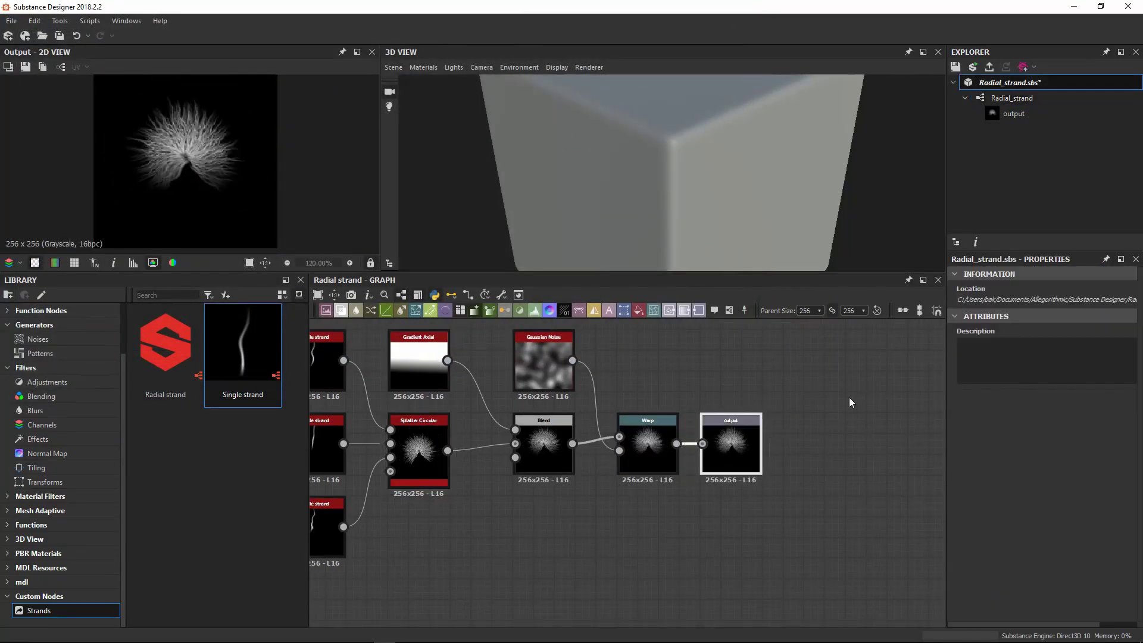
{"action": "key", "text": "ctrl+s"}
{"action": "left_click", "coordinate": [206, 480]}
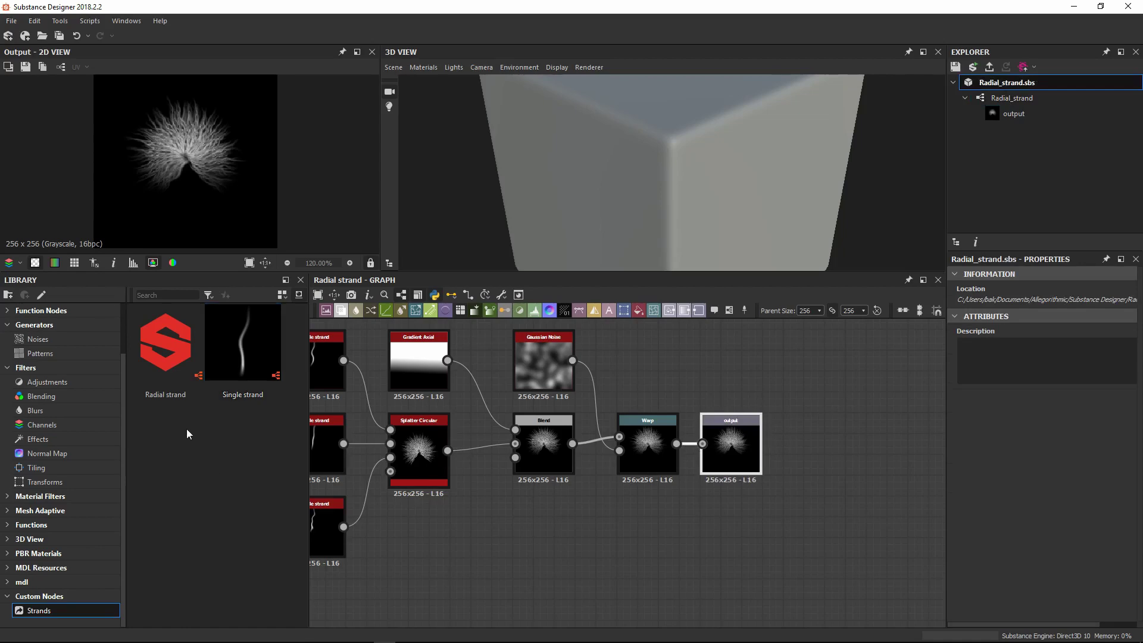
{"action": "left_click", "coordinate": [159, 366]}
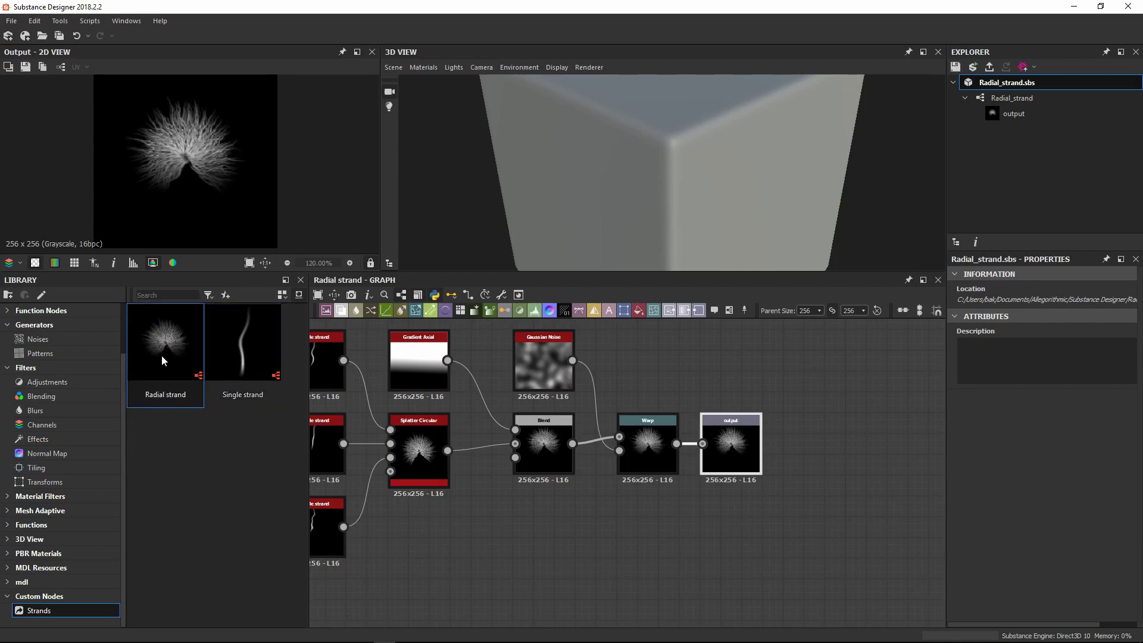
{"action": "left_click", "coordinate": [255, 353]}
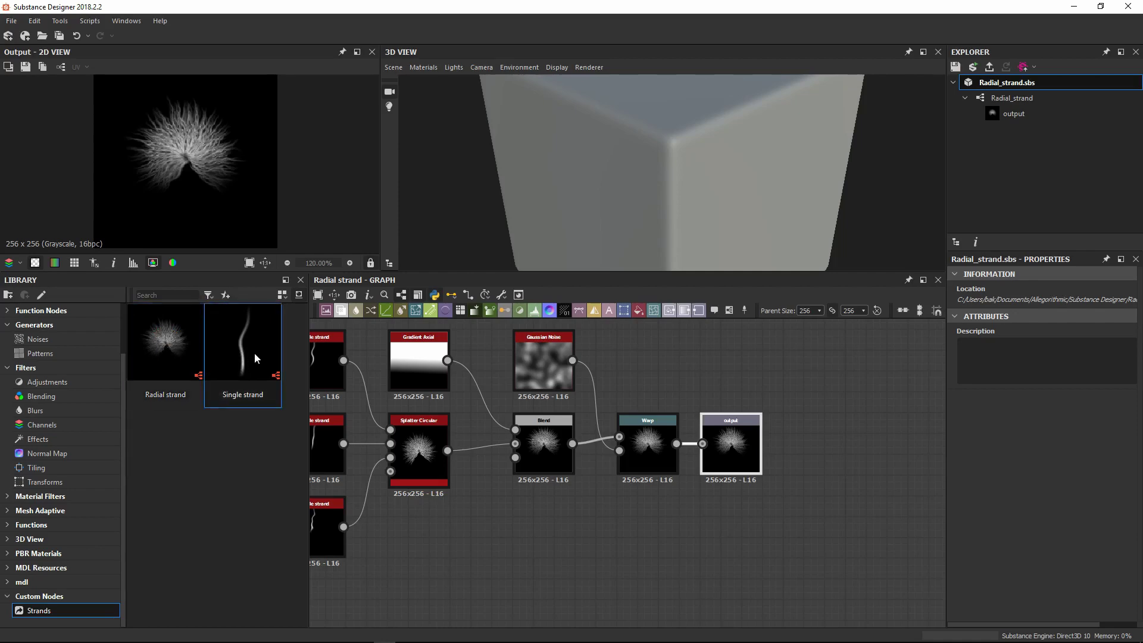
{"action": "left_click", "coordinate": [691, 568]}
{"action": "middle_click_drag", "start_coordinate": [694, 342], "coordinate": [766, 357]}
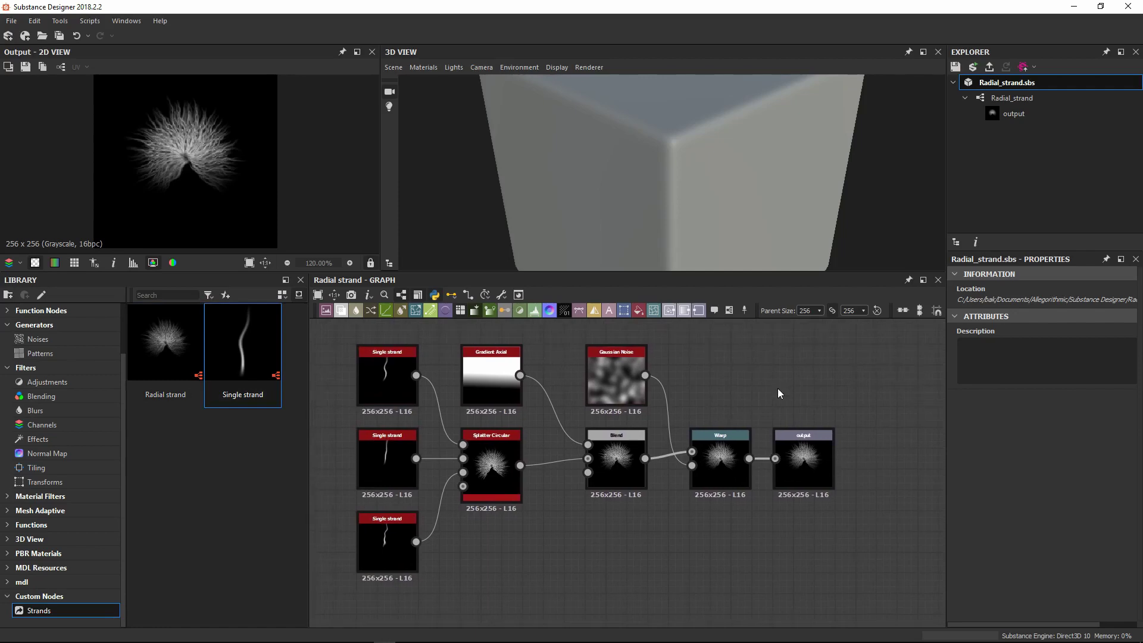
Step: Open the recent package Moss_Tutorial.sbs and show the Forest_Moss material in the 3D view
{"action": "left_click", "coordinate": [12, 21]}
{"action": "mouse_move", "coordinate": [49, 77]}
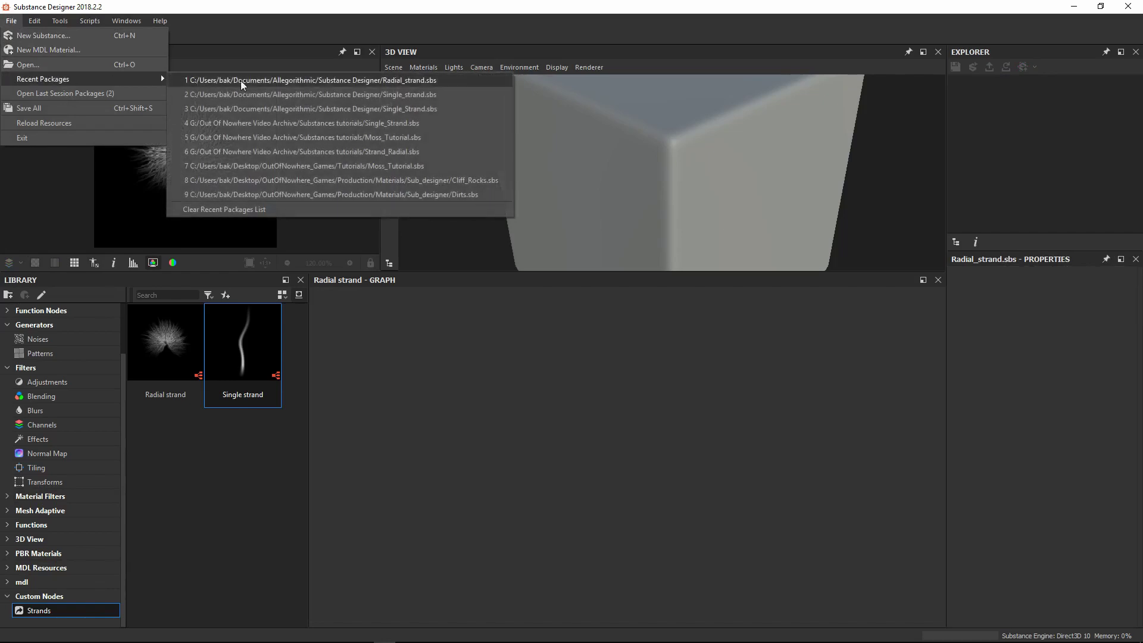
{"action": "left_click", "coordinate": [366, 136]}
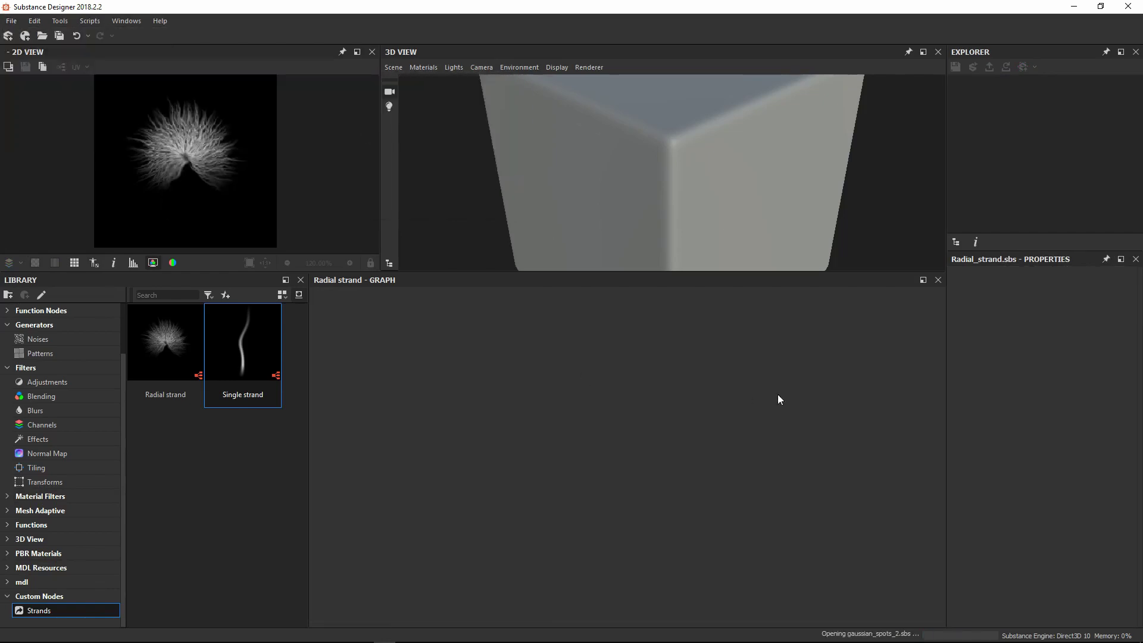
{"action": "right_click", "coordinate": [880, 210]}
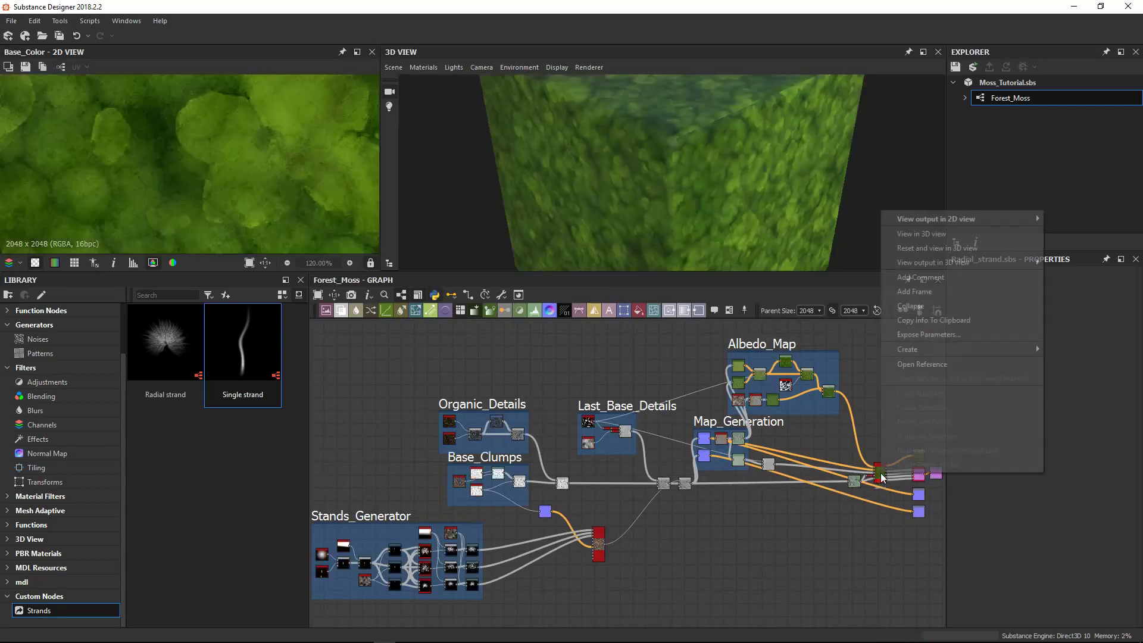
{"action": "left_click", "coordinate": [963, 234]}
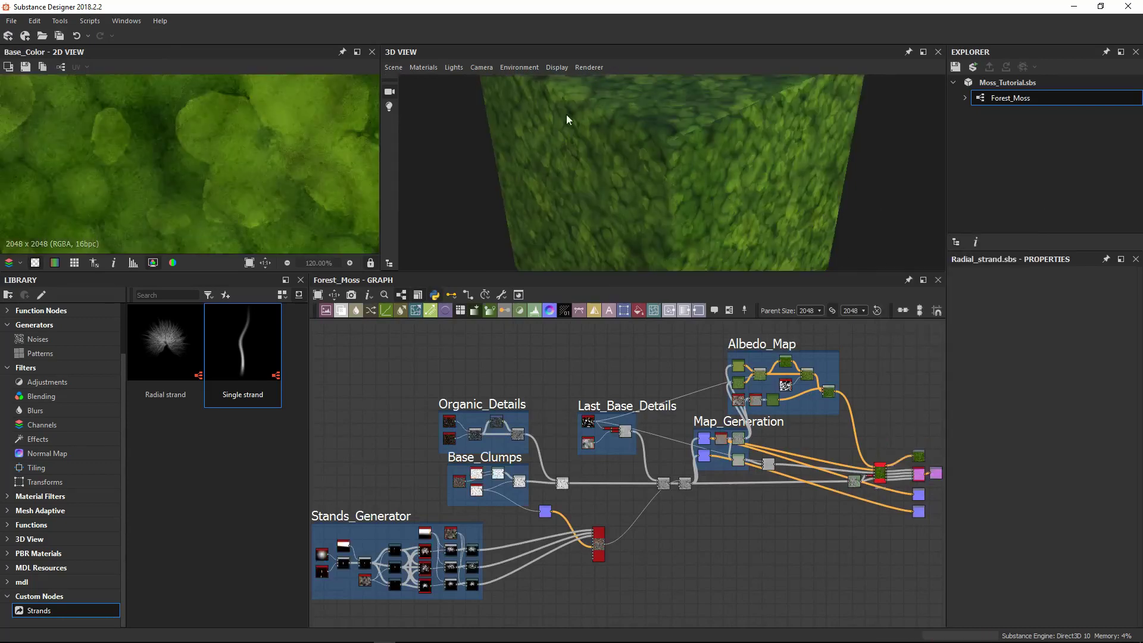
Step: Set the 3D preview material's height Scale to 10 and its Tessellation Factor to 10
{"action": "left_click", "coordinate": [423, 67]}
{"action": "mouse_move", "coordinate": [437, 83]}
{"action": "mouse_move", "coordinate": [500, 99]}
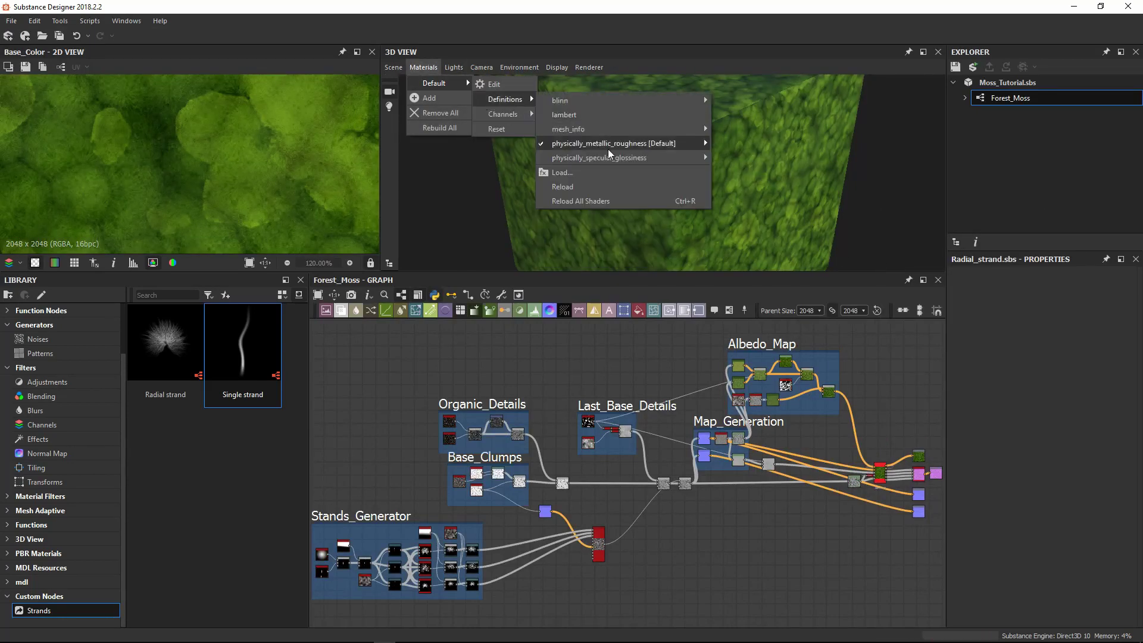
{"action": "mouse_move", "coordinate": [608, 149]}
{"action": "left_click", "coordinate": [768, 158]}
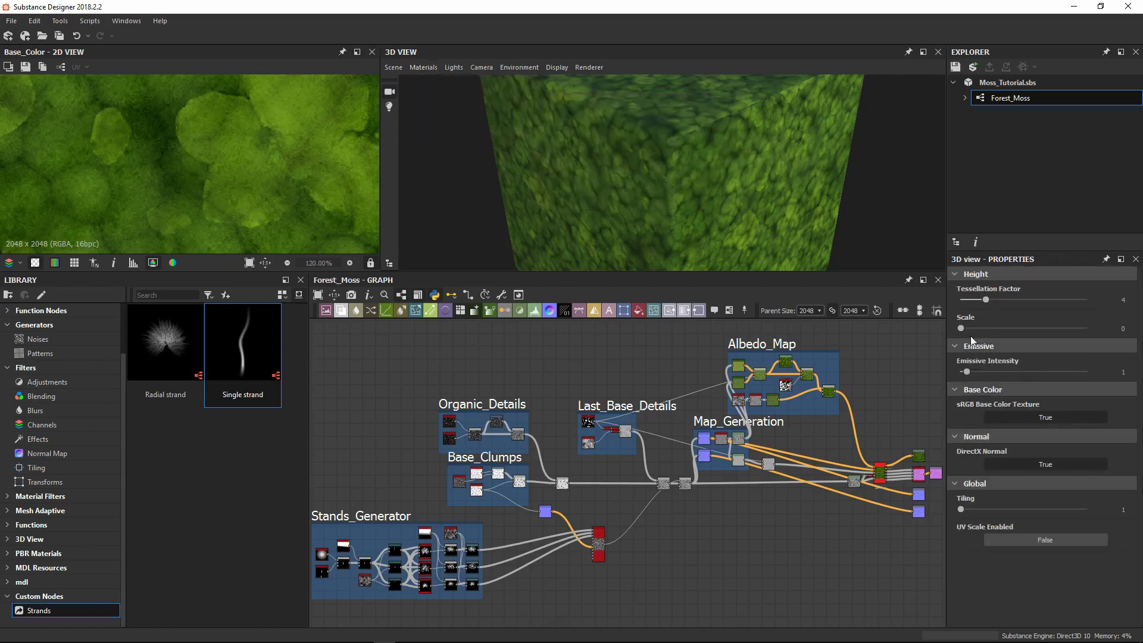
{"action": "left_click_drag", "start_coordinate": [974, 329], "coordinate": [1079, 325]}
{"action": "left_click_drag", "start_coordinate": [1002, 301], "coordinate": [1036, 299]}
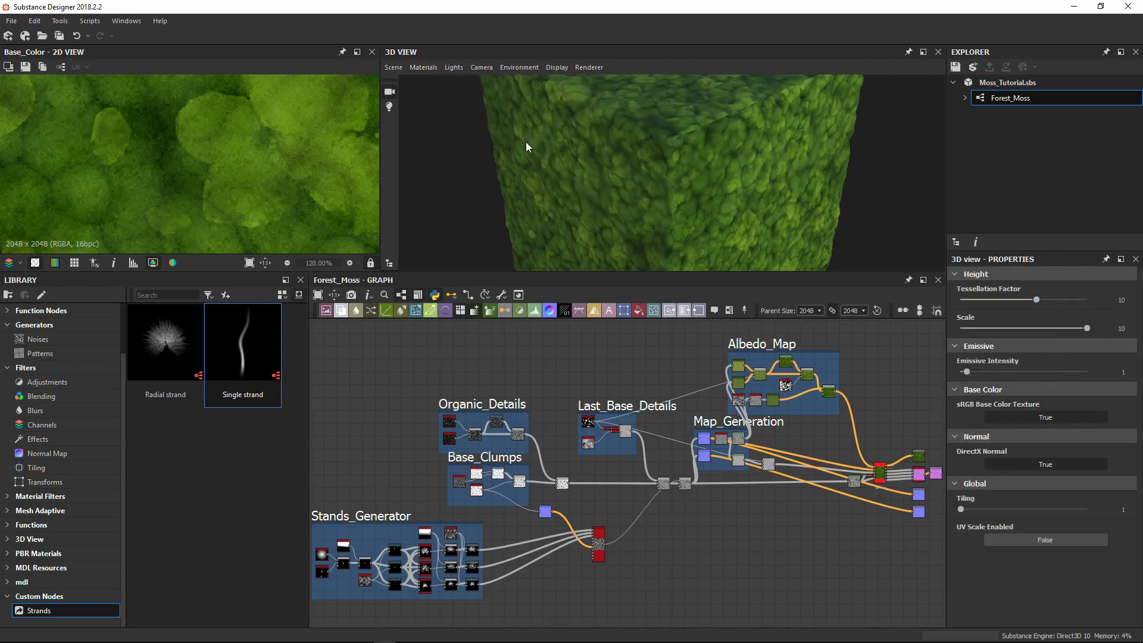
Step: Switch the 3D preview mesh to a sphere
{"action": "left_click", "coordinate": [393, 68]}
{"action": "left_click", "coordinate": [417, 241]}
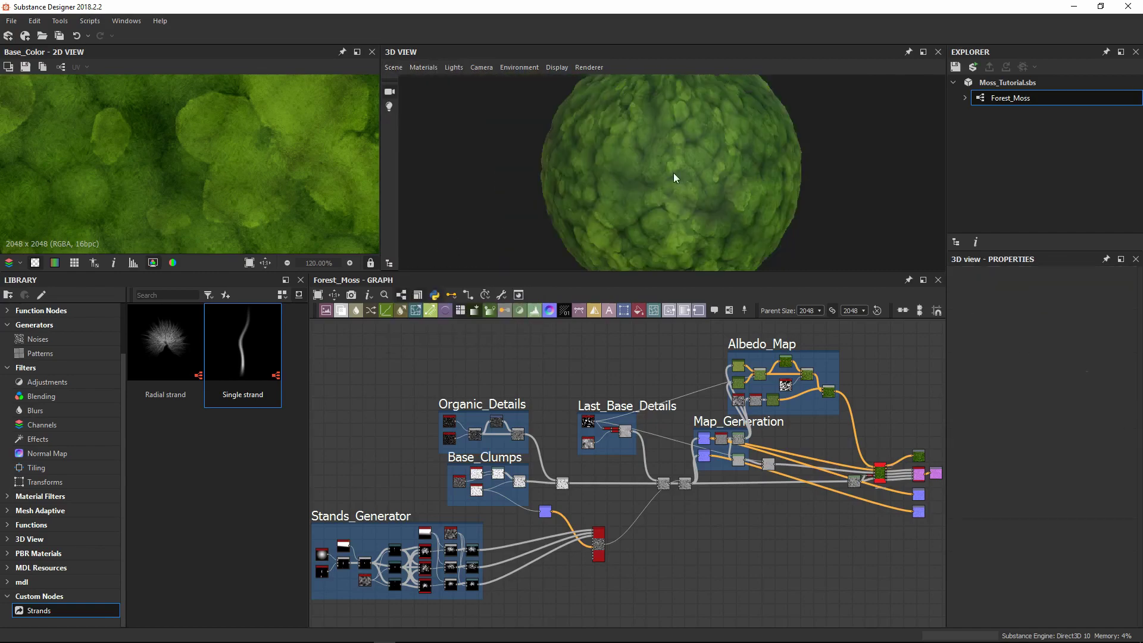
{"action": "scroll", "coordinate": [653, 515], "scroll_direction": "up", "scroll_amount": 3}
Step: Delete the Stands_Generator frame together with all the nodes inside it
{"action": "middle_click_drag", "start_coordinate": [651, 516], "coordinate": [707, 528]}
{"action": "middle_click_drag", "start_coordinate": [456, 385], "coordinate": [379, 393]}
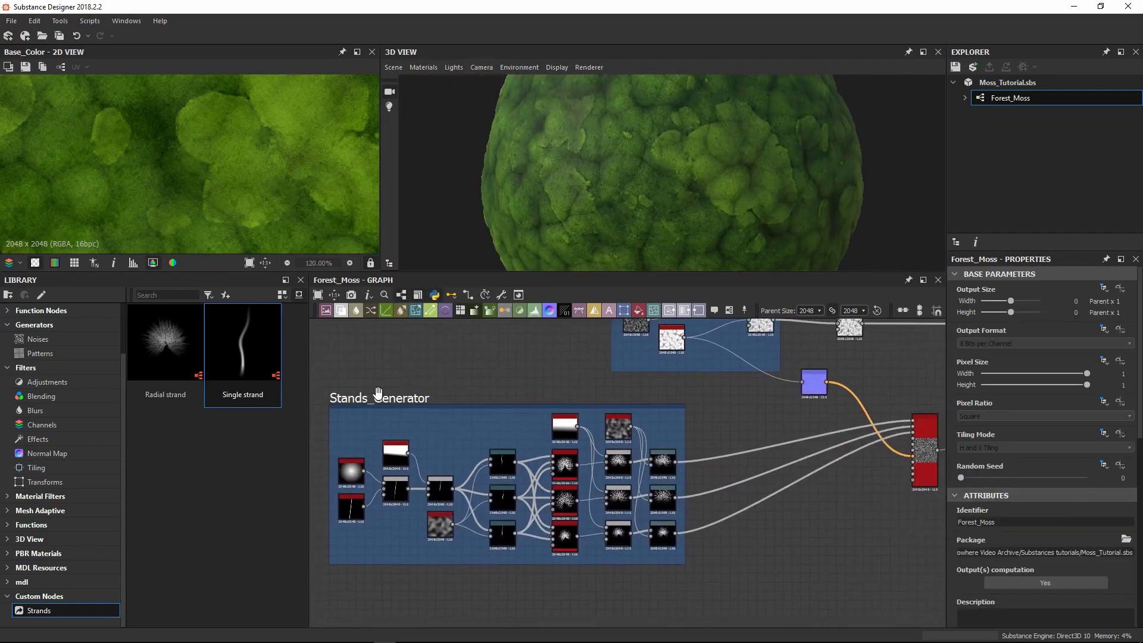
{"action": "left_click_drag", "start_coordinate": [323, 387], "coordinate": [646, 573]}
{"action": "middle_click_drag", "start_coordinate": [885, 491], "coordinate": [737, 485]}
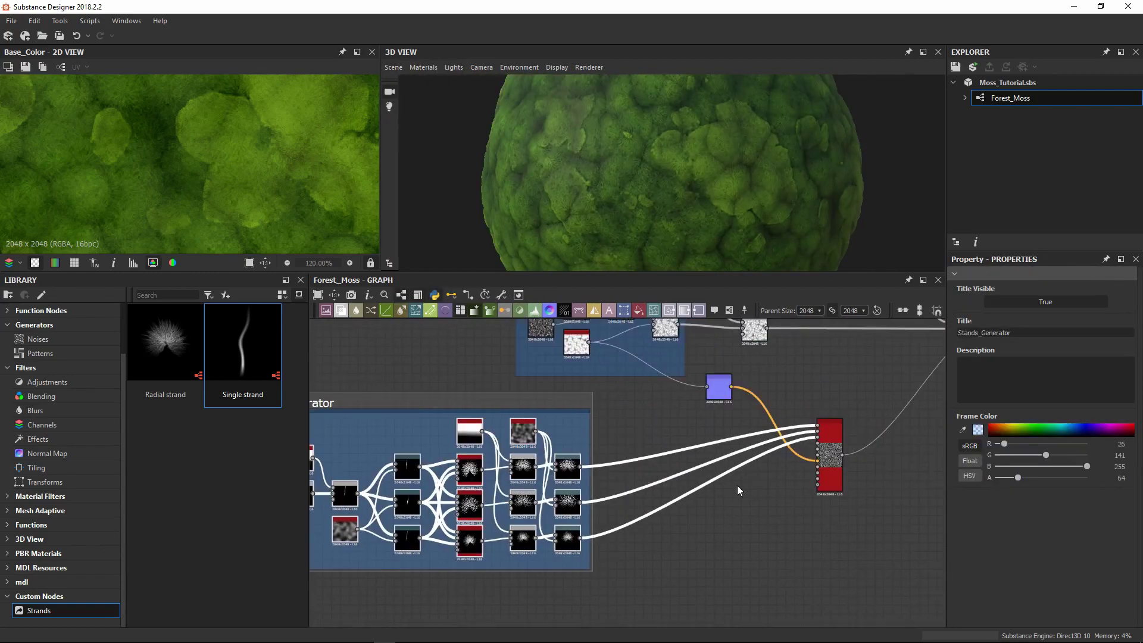
{"action": "key", "text": "Delete"}
Step: Add a Radial strand node from the Strands library, duplicate it twice and stack the three nodes beside the Tile Sampler
{"action": "scroll", "coordinate": [764, 461], "scroll_direction": "up", "scroll_amount": 5}
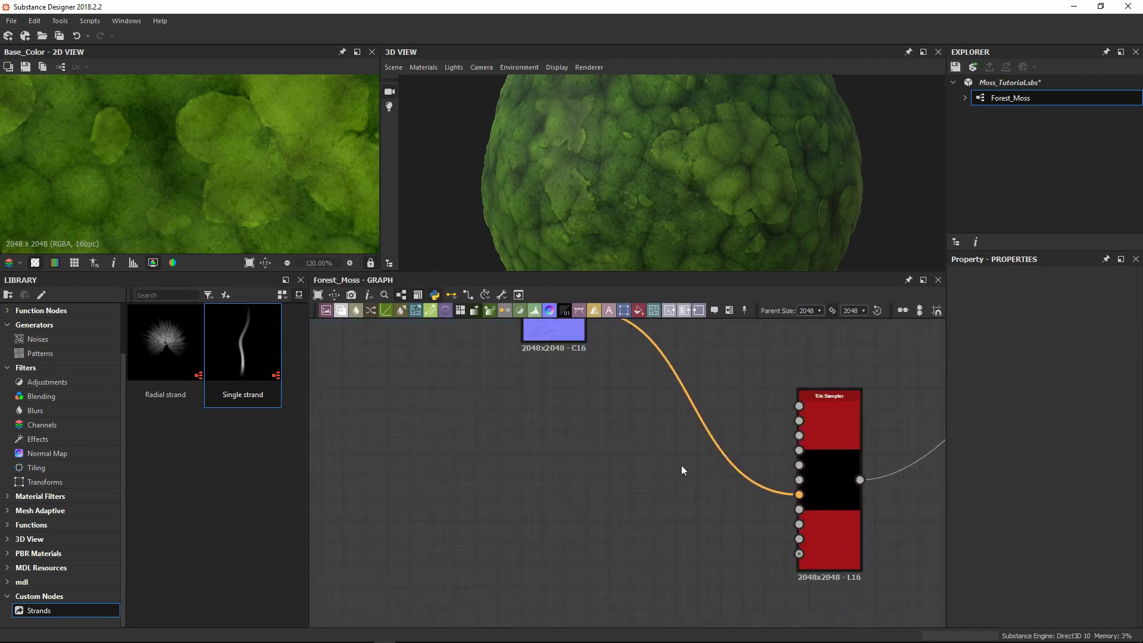
{"action": "left_click_drag", "start_coordinate": [170, 345], "coordinate": [592, 433]}
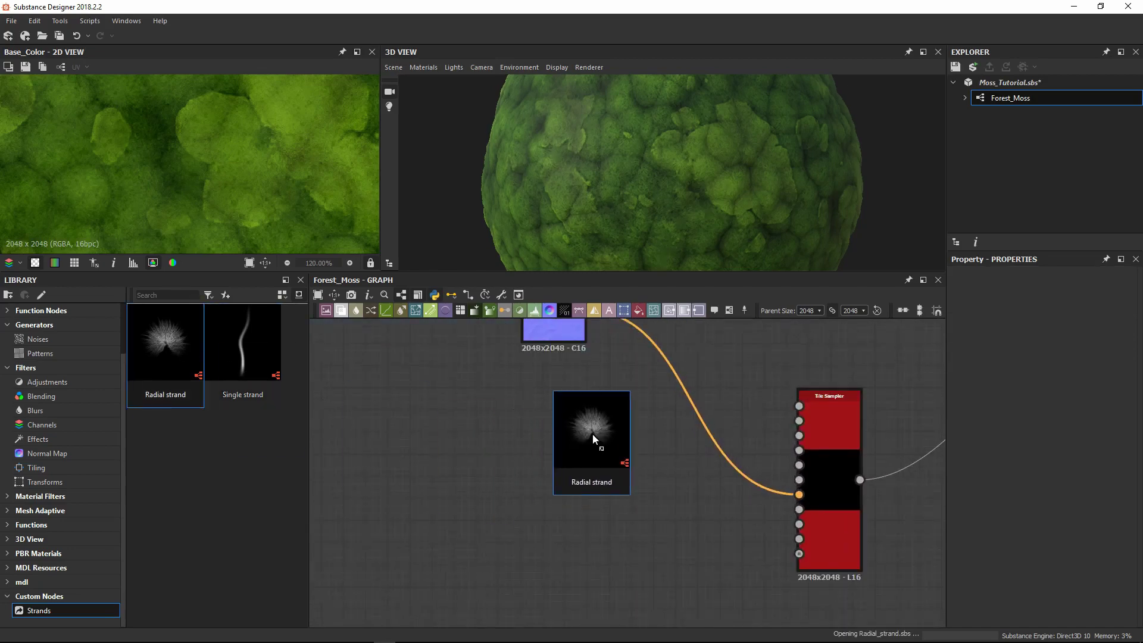
{"action": "middle_click_drag", "start_coordinate": [625, 486], "coordinate": [599, 447]}
{"action": "key", "text": "ctrl+d"}
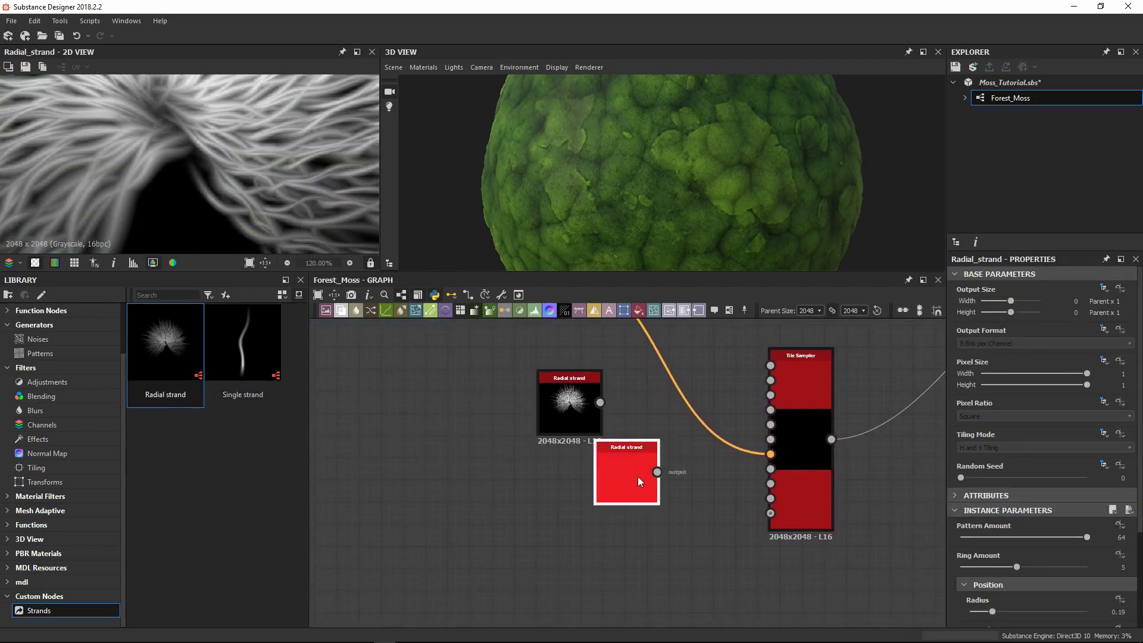
{"action": "key", "text": "ctrl+d"}
{"action": "left_click_drag", "start_coordinate": [541, 535], "coordinate": [563, 558]}
{"action": "left_click", "coordinate": [602, 490]}
{"action": "left_click_drag", "start_coordinate": [602, 491], "coordinate": [546, 510]}
Step: Connect the three Radial strand nodes to the first three inputs of the Tile Sampler
{"action": "left_click_drag", "start_coordinate": [569, 408], "coordinate": [774, 370]}
{"action": "left_click_drag", "start_coordinate": [600, 490], "coordinate": [771, 379]}
{"action": "left_click", "coordinate": [583, 537]}
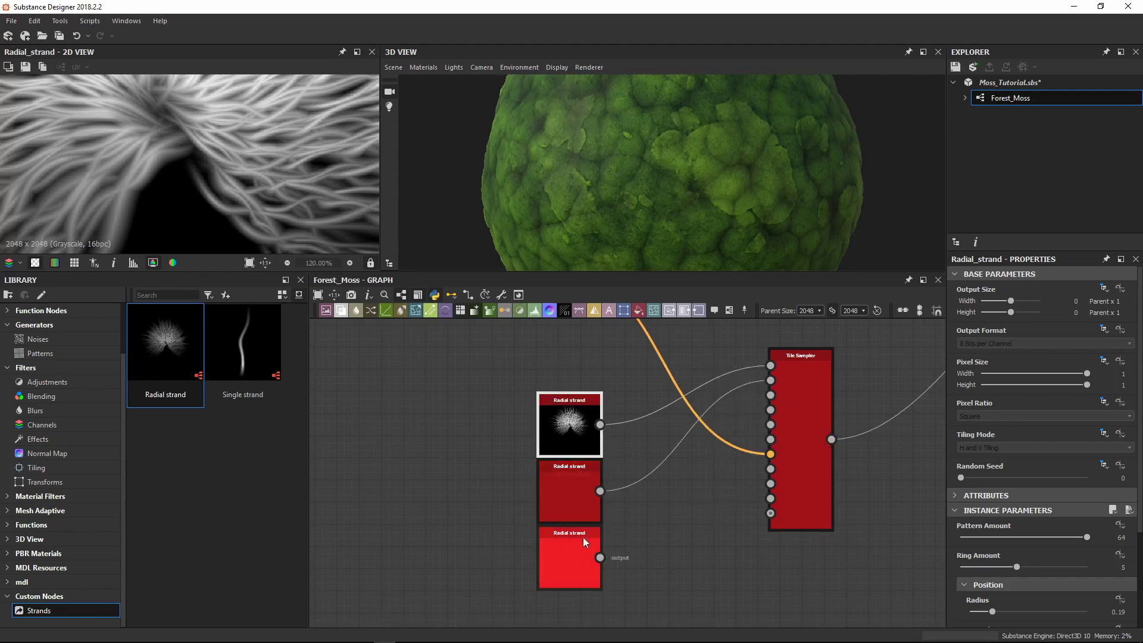
{"action": "left_click_drag", "start_coordinate": [600, 557], "coordinate": [771, 395]}
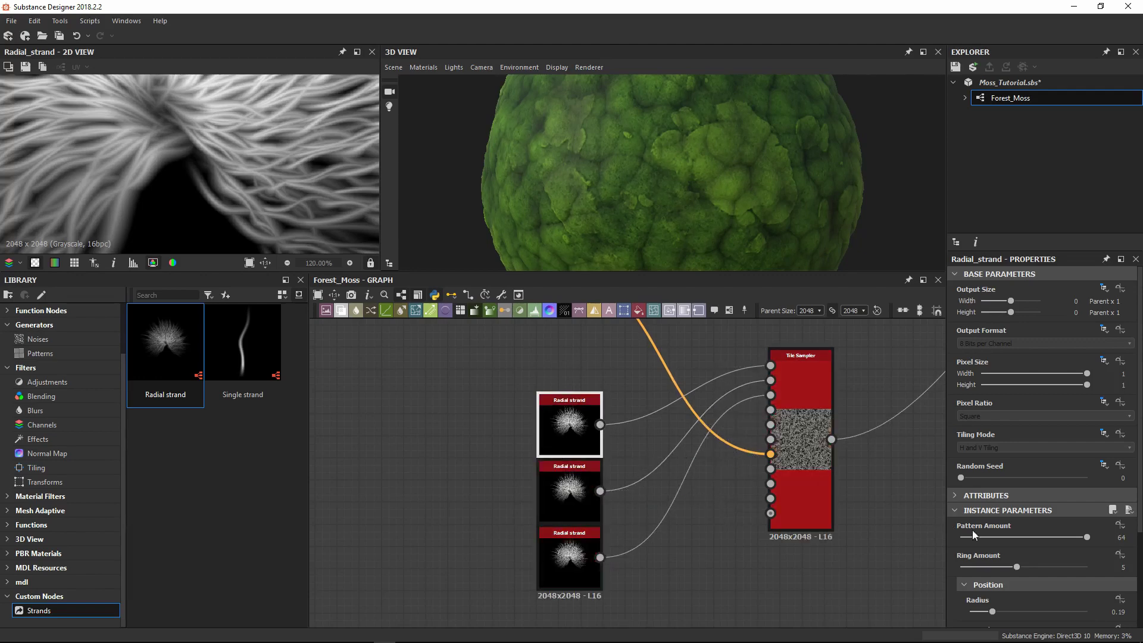
Step: Set the first Radial strand node's Pattern Amount to 41 and adjust its Ring Amount, Spread and Scale
{"action": "scroll", "coordinate": [1083, 533], "scroll_direction": "down", "scroll_amount": 4}
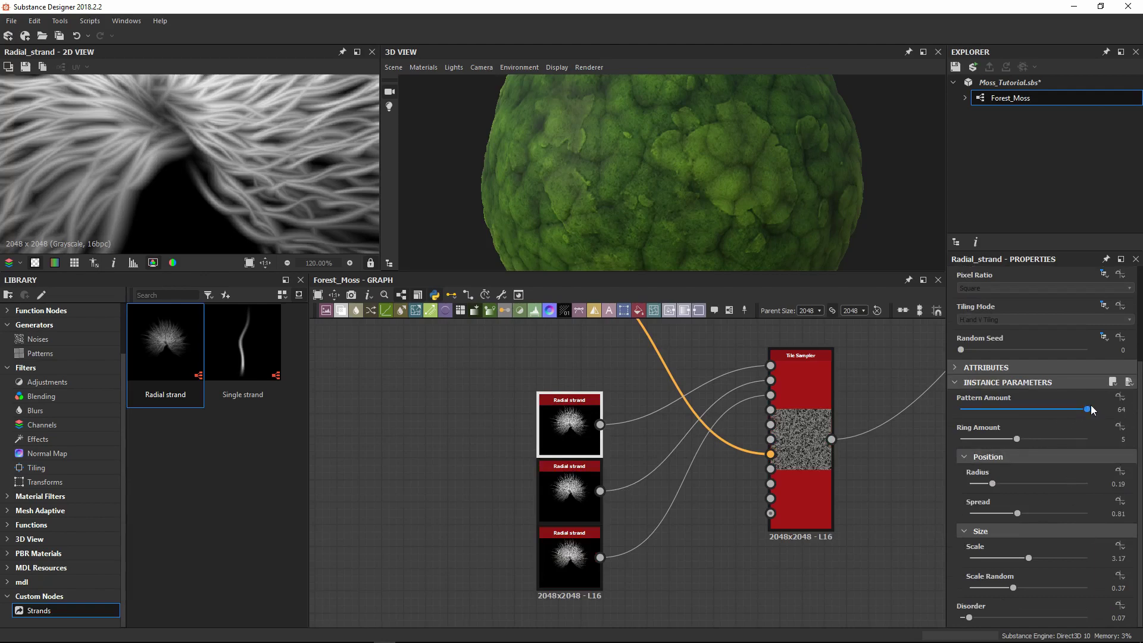
{"action": "left_click_drag", "start_coordinate": [1084, 411], "coordinate": [1041, 416]}
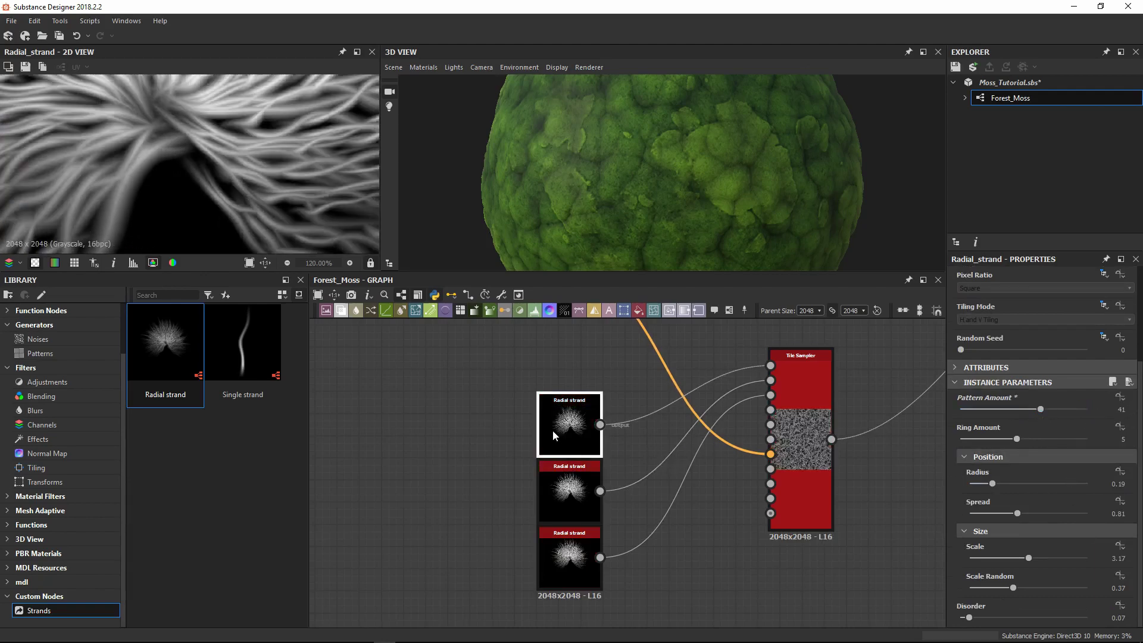
{"action": "mouse_move", "coordinate": [1016, 440]}
{"action": "left_mouse_down"}
{"action": "mouse_move", "coordinate": [1046, 438]}
{"action": "mouse_move", "coordinate": [1029, 439]}
{"action": "left_mouse_up"}
{"action": "mouse_move", "coordinate": [1017, 513]}
{"action": "left_mouse_down"}
{"action": "mouse_move", "coordinate": [1039, 513]}
{"action": "mouse_move", "coordinate": [1019, 513]}
{"action": "left_mouse_up"}
{"action": "left_click_drag", "start_coordinate": [1028, 558], "coordinate": [1046, 558]}
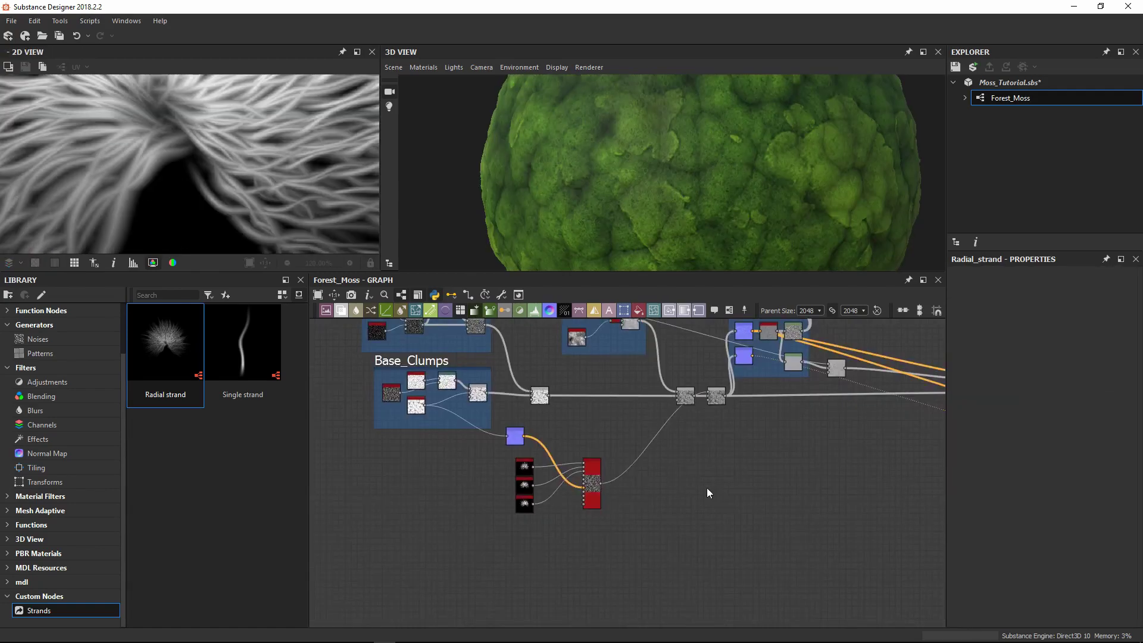
Step: Inspect the lowest Radial strand node's output and instance parameters
{"action": "middle_click_drag", "start_coordinate": [685, 475], "coordinate": [723, 498]}
{"action": "scroll", "coordinate": [545, 473], "scroll_direction": "up", "scroll_amount": 6}
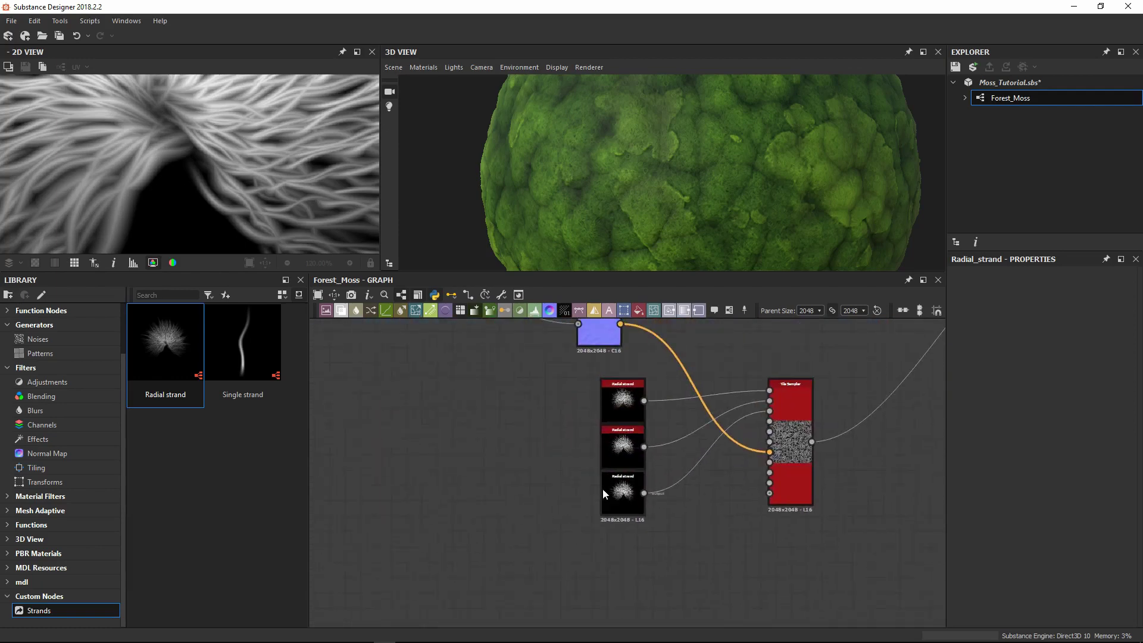
{"action": "double_click", "coordinate": [663, 504]}
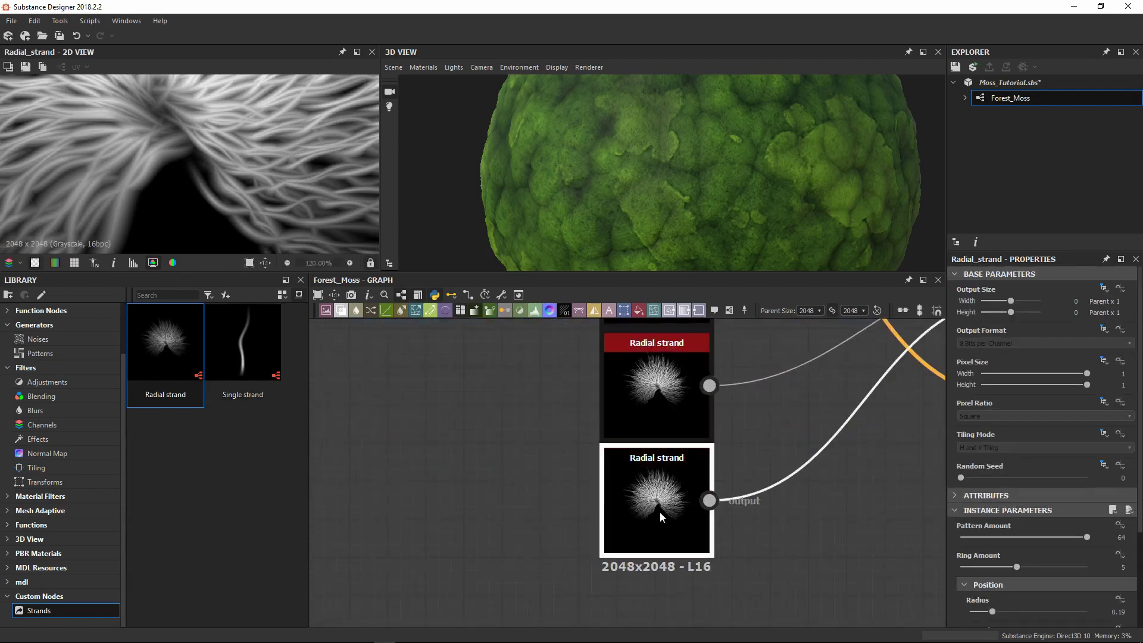
{"action": "scroll", "coordinate": [655, 493], "scroll_direction": "up", "scroll_amount": 3}
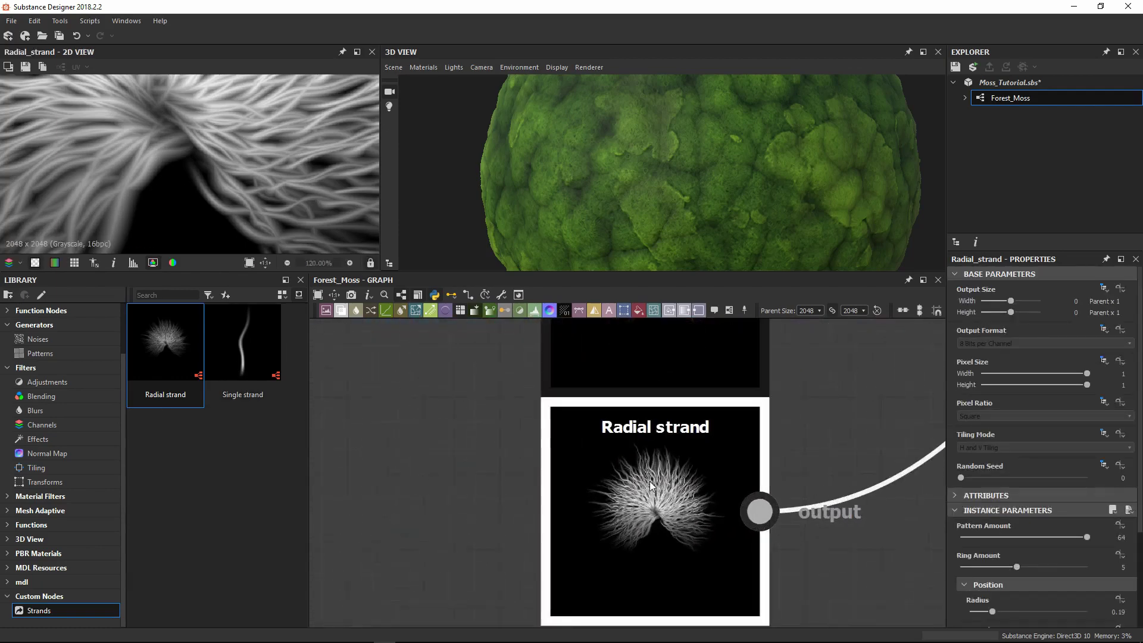
Step: Add a Single strand node from the Strands library beside the lowest Radial strand node, compare the two, and delete the added node
{"action": "scroll", "coordinate": [650, 493], "scroll_direction": "down", "scroll_amount": 3}
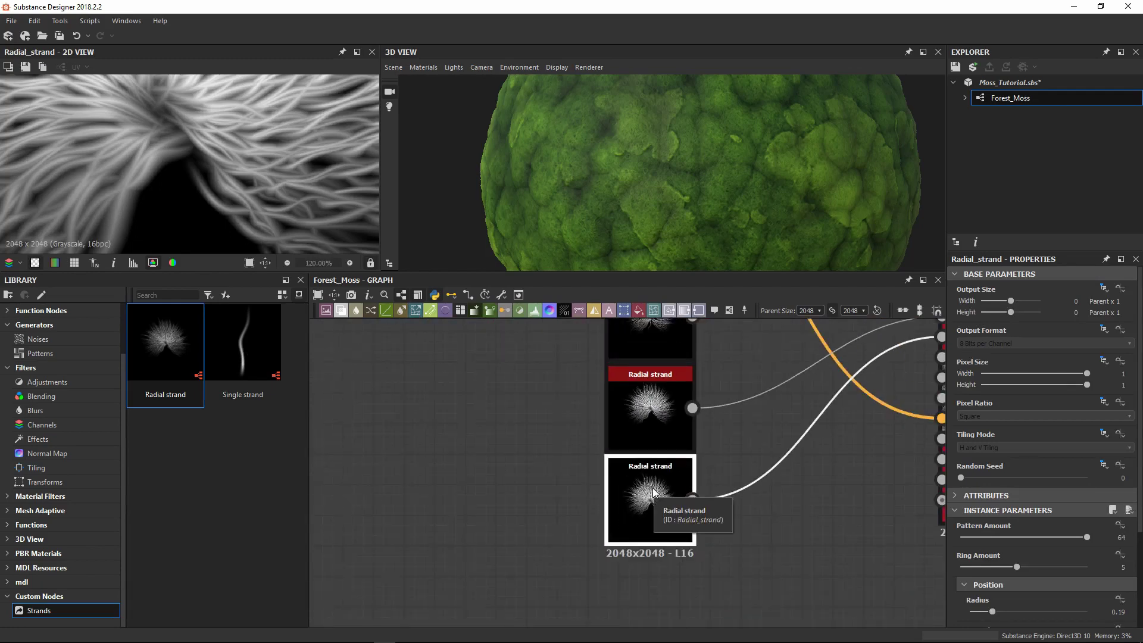
{"action": "scroll", "coordinate": [615, 487], "scroll_direction": "up", "scroll_amount": 3}
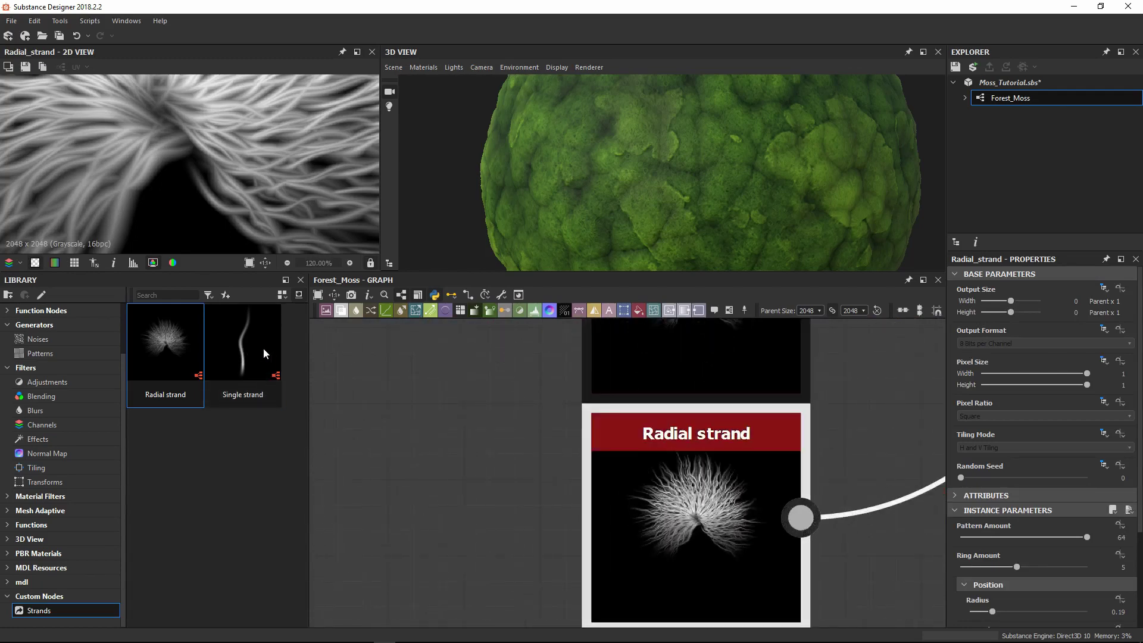
{"action": "left_click_drag", "start_coordinate": [263, 347], "coordinate": [445, 487]}
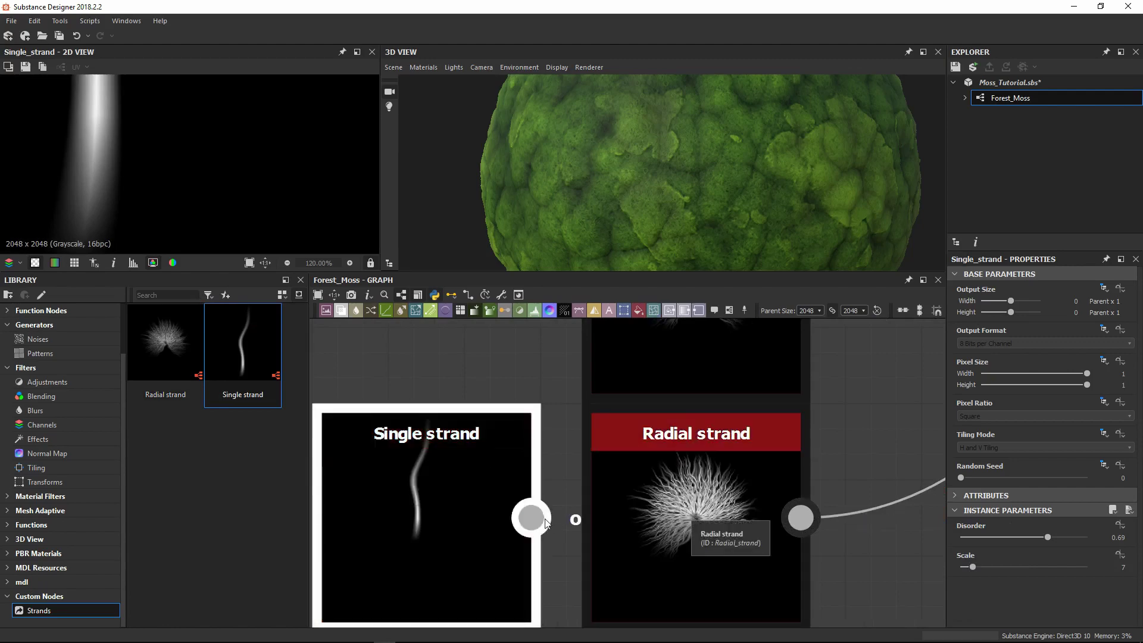
{"action": "left_click", "coordinate": [690, 519]}
{"action": "scroll", "coordinate": [690, 519], "scroll_direction": "down", "scroll_amount": 2}
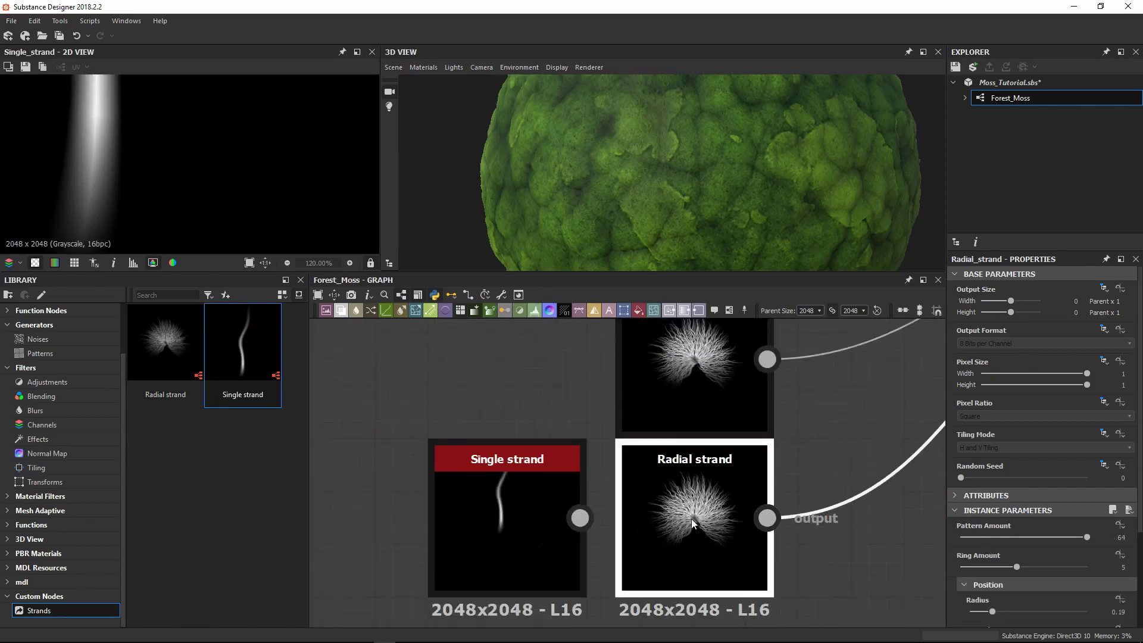
{"action": "left_click", "coordinate": [495, 511]}
{"action": "scroll", "coordinate": [783, 541], "scroll_direction": "down", "scroll_amount": 5}
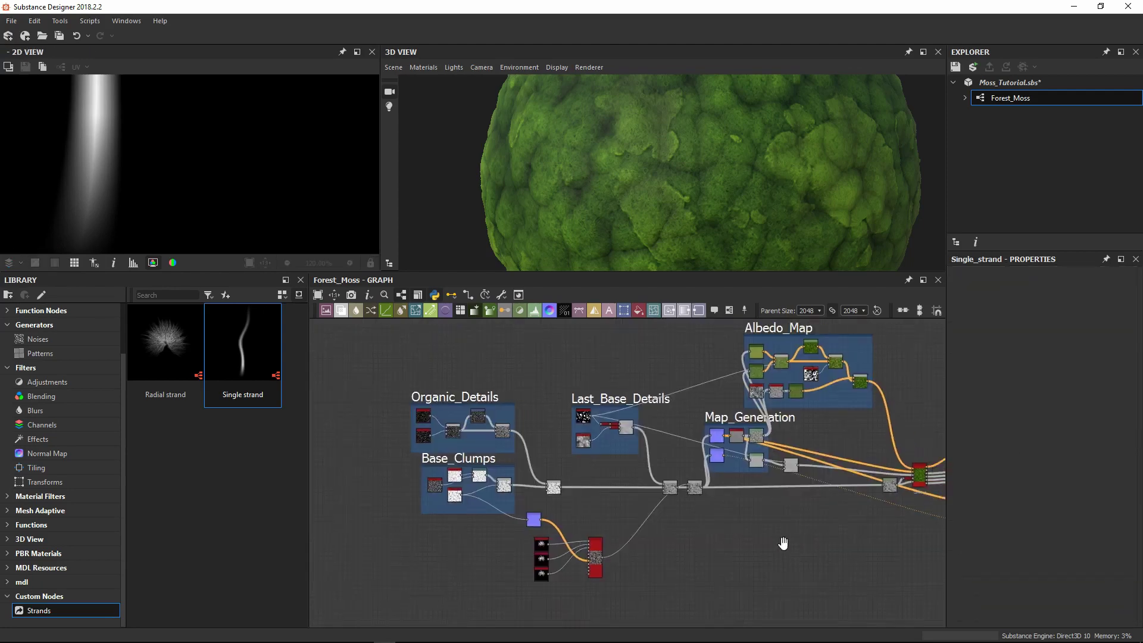
{"action": "middle_click_drag", "start_coordinate": [741, 548], "coordinate": [740, 553]}
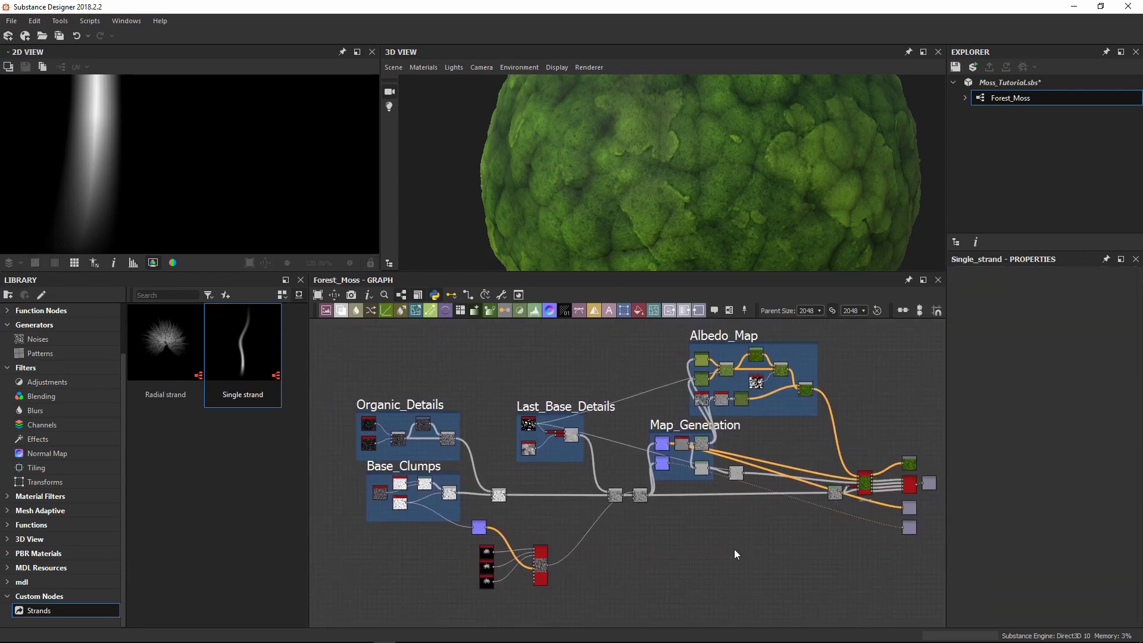
{"action": "middle_click_drag", "start_coordinate": [663, 557], "coordinate": [641, 543]}
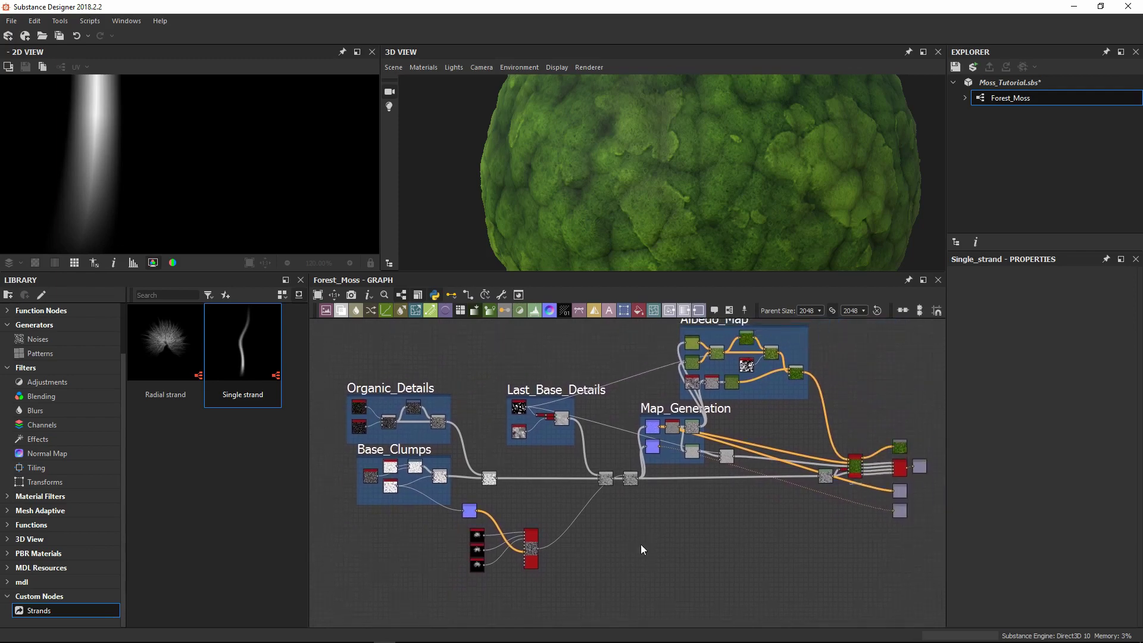